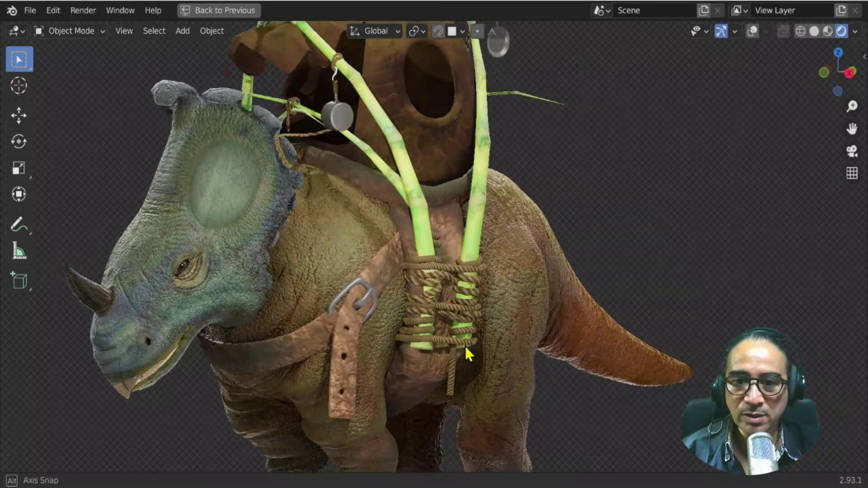
Turn on the viewport overlays and pick out the leather side flap and the buckled strap on the dinosaur's harness.
{"action": "scroll", "coordinate": [443, 353], "scroll_direction": "up", "scroll_amount": 2}
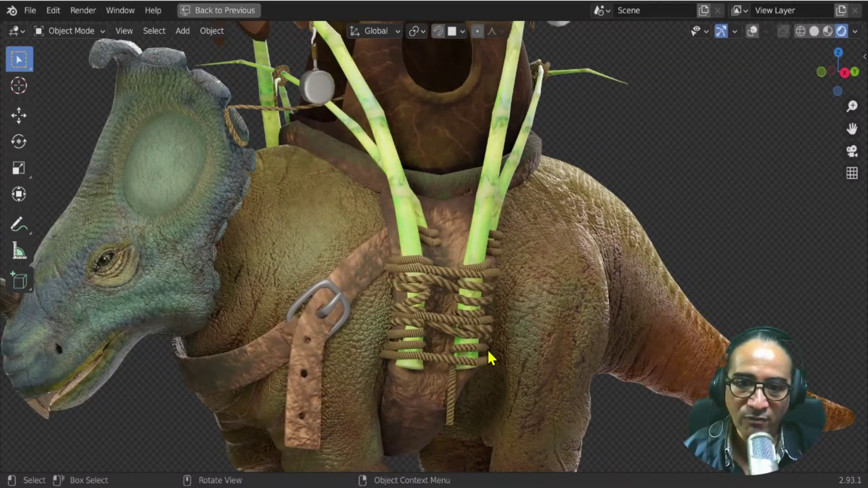
{"action": "mouse_move", "coordinate": [491, 359]}
{"action": "middle_mouse_down"}
{"action": "mouse_move", "coordinate": [369, 340]}
{"action": "mouse_move", "coordinate": [496, 351]}
{"action": "middle_mouse_up"}
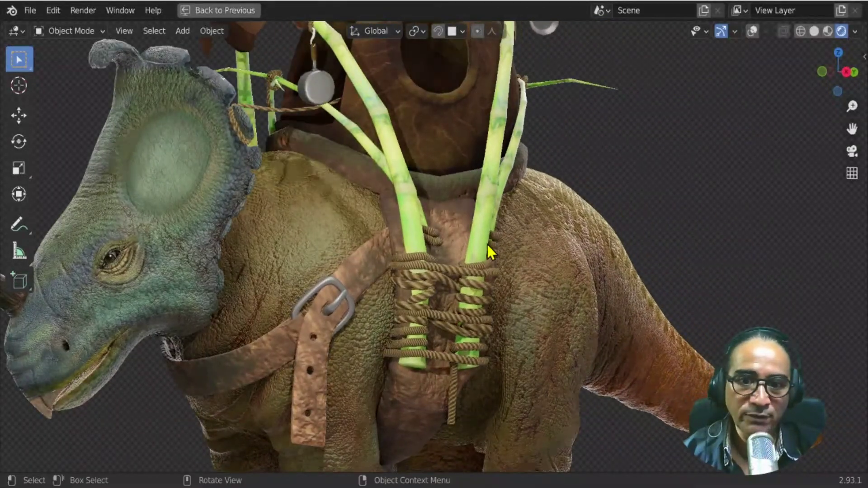
{"action": "left_click", "coordinate": [753, 30]}
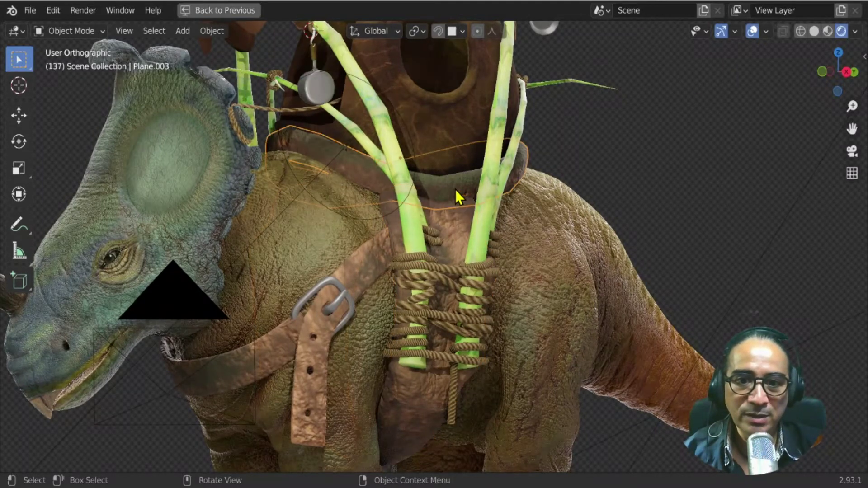
{"action": "middle_click_drag", "start_coordinate": [457, 193], "coordinate": [444, 227]}
{"action": "left_click", "coordinate": [443, 227]}
{"action": "left_click", "coordinate": [444, 226]}
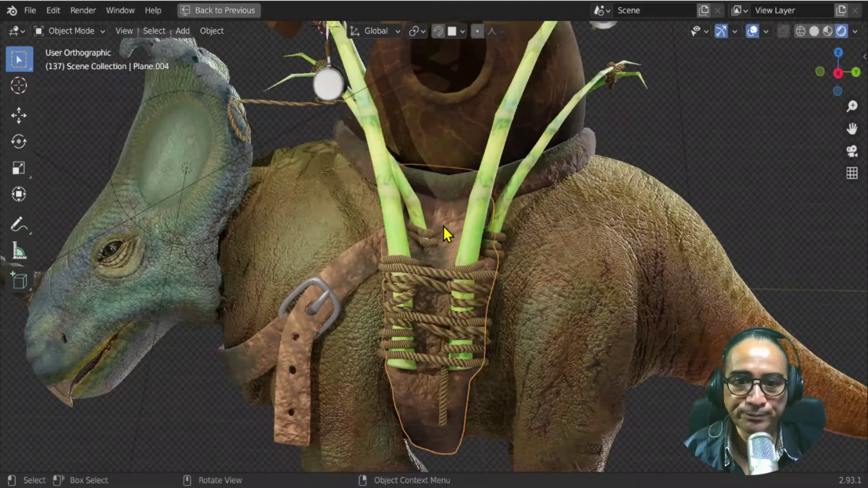
{"action": "left_click", "coordinate": [351, 274]}
{"action": "middle_click_drag", "start_coordinate": [435, 358], "coordinate": [463, 258]}
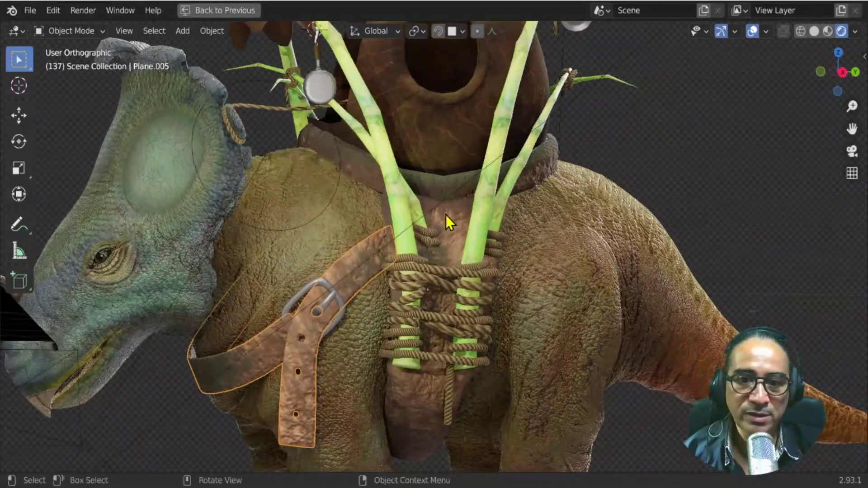
Select the leather collar, side flap, buckled strap and bamboo poles together.
{"action": "left_click", "coordinate": [453, 185]}
{"action": "left_click", "coordinate": [454, 185]}
{"action": "middle_click_drag", "start_coordinate": [601, 273], "coordinate": [580, 284]}
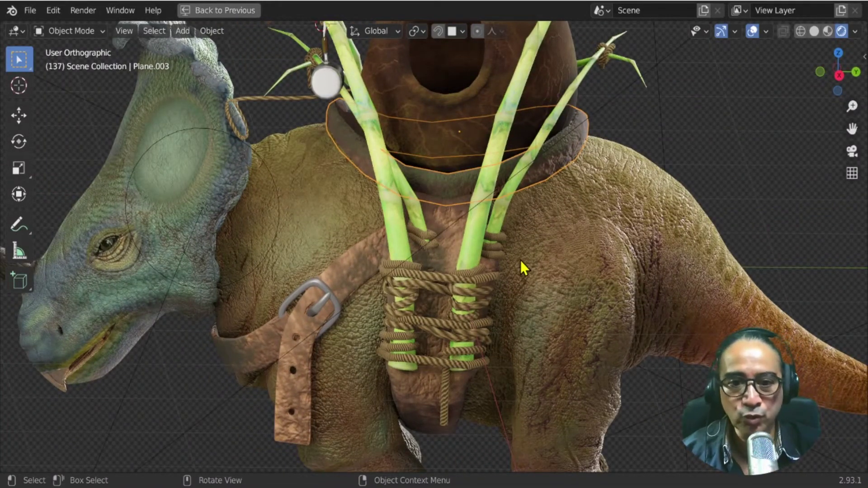
{"action": "left_click", "coordinate": [446, 221], "text": "shift"}
{"action": "left_click", "coordinate": [345, 278], "text": "shift"}
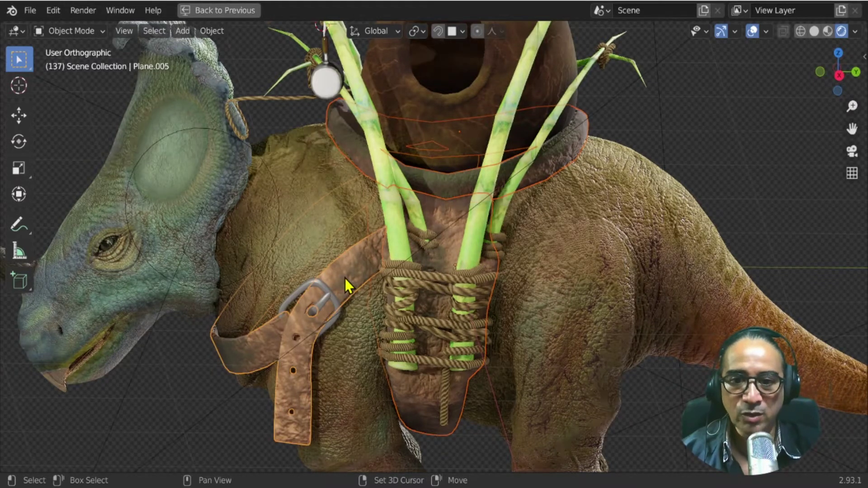
{"action": "scroll", "coordinate": [393, 224], "scroll_direction": "down", "scroll_amount": 3}
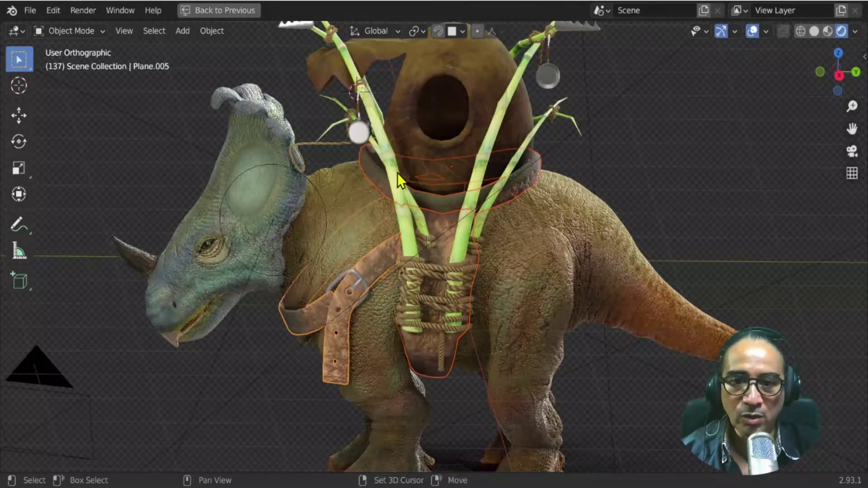
{"action": "left_click", "coordinate": [367, 157], "text": "shift"}
Restore the split layout, switch to the UV Editing workspace and enlarge the UV editor around the sino-Cuir islands.
{"action": "left_click", "coordinate": [204, 10]}
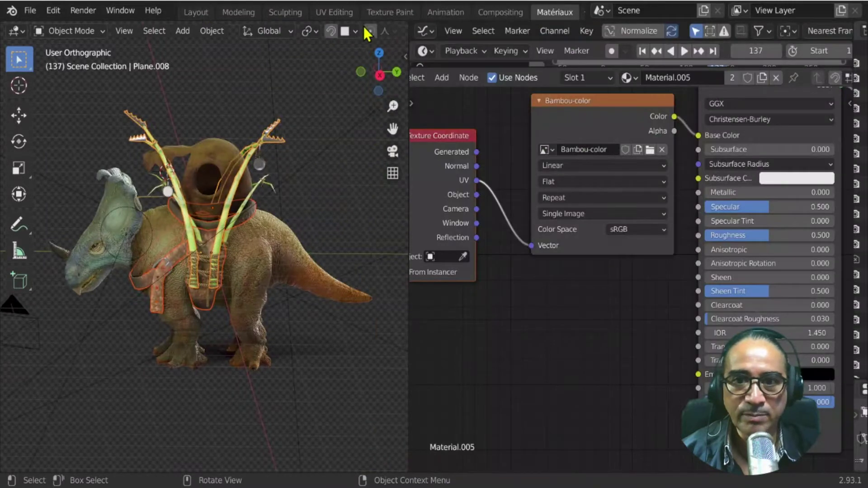
{"action": "left_click", "coordinate": [334, 12]}
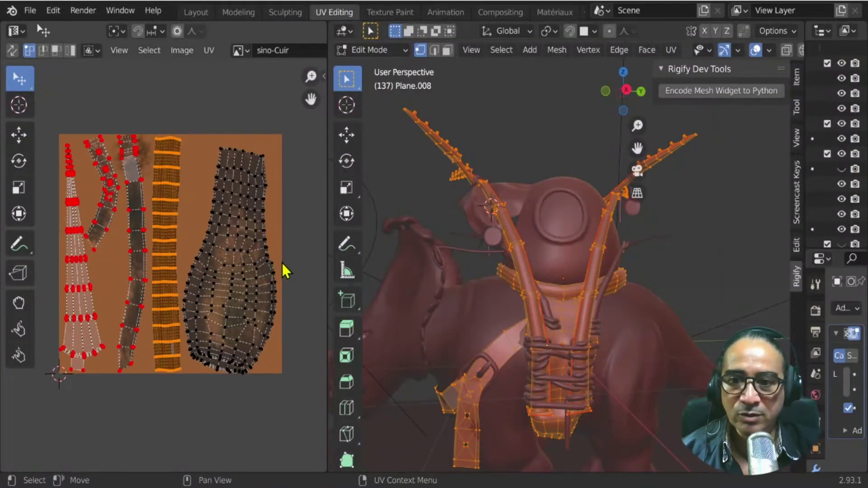
{"action": "left_click_drag", "start_coordinate": [326, 223], "coordinate": [389, 226]}
{"action": "scroll", "coordinate": [319, 281], "scroll_direction": "up", "scroll_amount": 2}
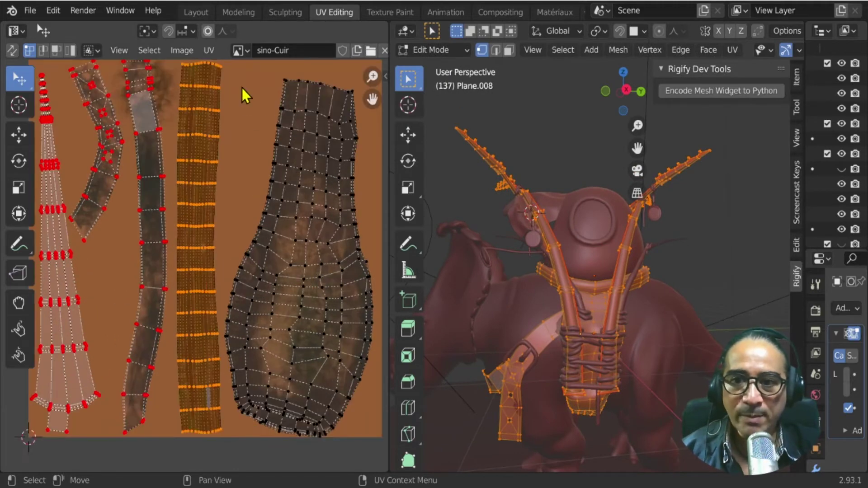
{"action": "middle_click_drag", "start_coordinate": [242, 87], "coordinate": [247, 116]}
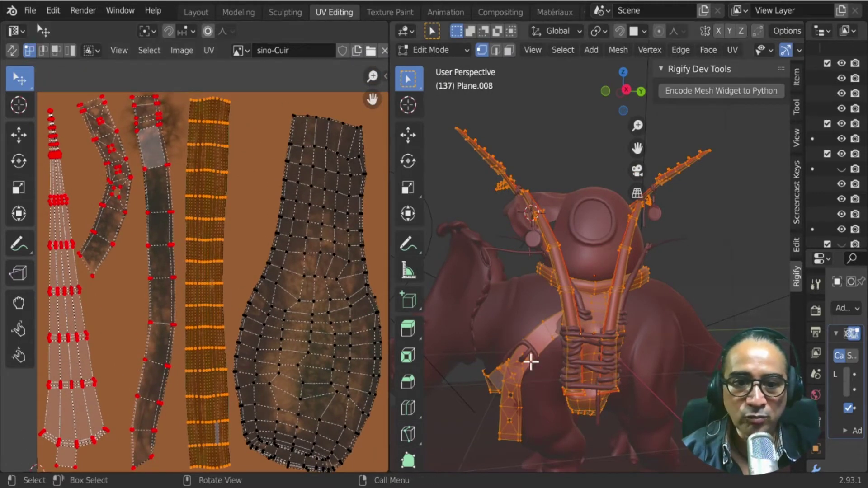
Return the harness meshes to Object Mode and select the buckled strap to examine the painted sino-Cuir texture.
{"action": "scroll", "coordinate": [527, 389], "scroll_direction": "up", "scroll_amount": 3}
{"action": "middle_click_drag", "start_coordinate": [527, 414], "coordinate": [628, 334]}
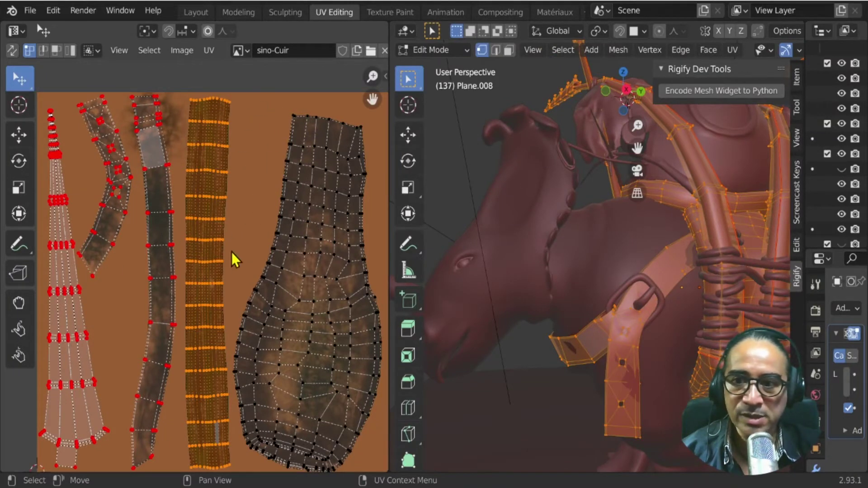
{"action": "scroll", "coordinate": [590, 296], "scroll_direction": "down", "scroll_amount": 4}
{"action": "key", "text": "Tab"}
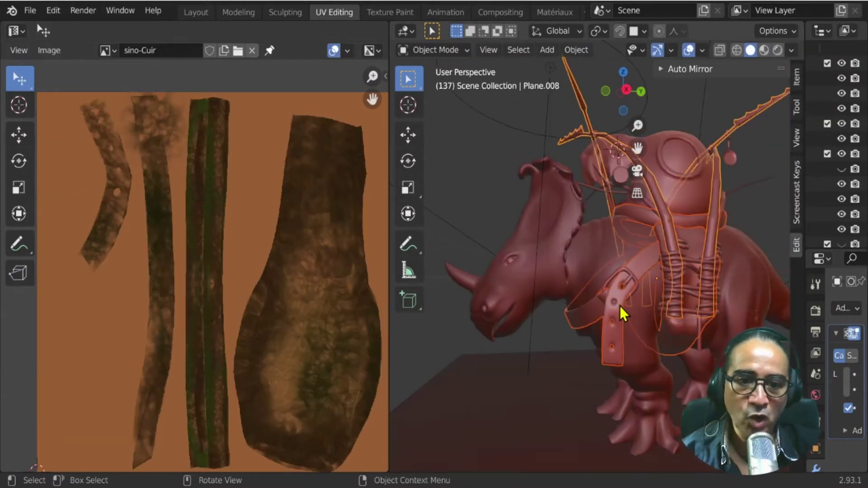
{"action": "left_click", "coordinate": [616, 318]}
{"action": "scroll", "coordinate": [245, 242], "scroll_direction": "down", "scroll_amount": 2}
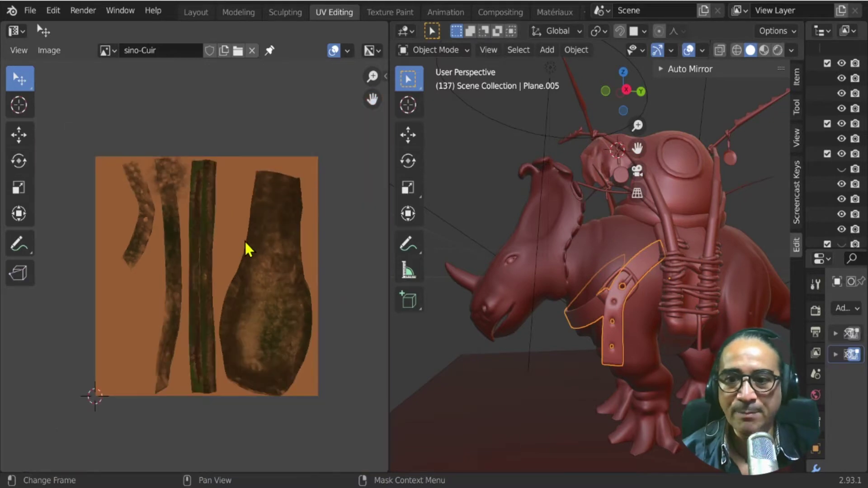
{"action": "scroll", "coordinate": [224, 256], "scroll_direction": "up", "scroll_amount": 5}
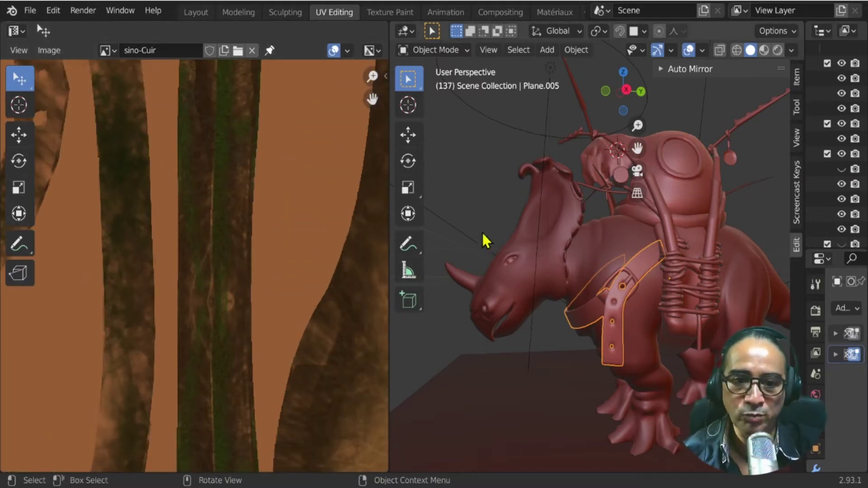
Select the side flap, buckled strap and leather collar in turn to compare them with the sino-Cuir texture.
{"action": "left_click", "coordinate": [694, 247]}
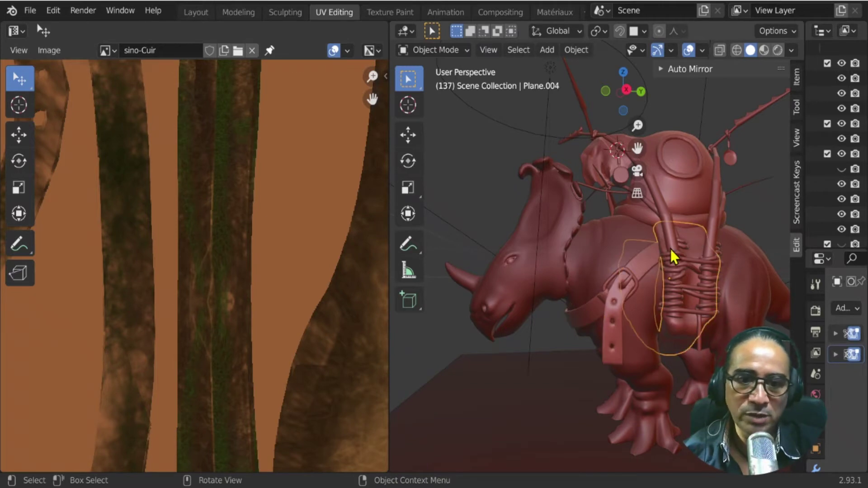
{"action": "middle_click_drag", "start_coordinate": [672, 257], "coordinate": [579, 262]}
{"action": "scroll", "coordinate": [578, 262], "scroll_direction": "up", "scroll_amount": 4}
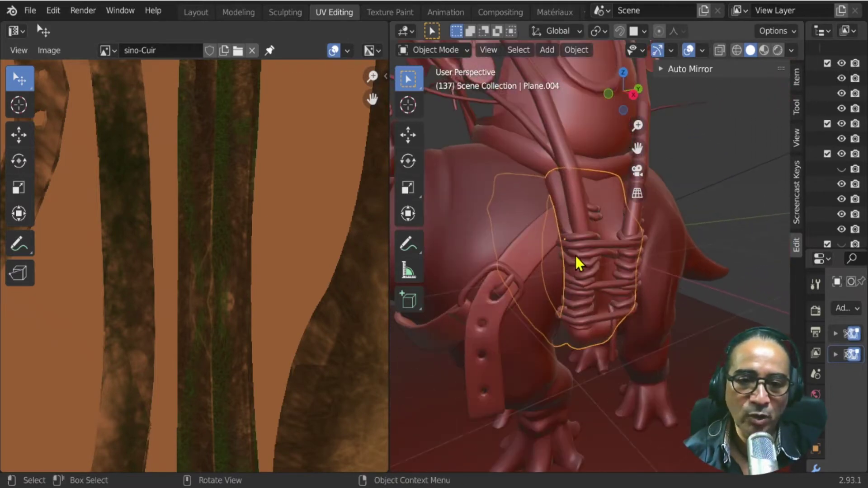
{"action": "left_click", "coordinate": [525, 258]}
{"action": "middle_click_drag", "start_coordinate": [525, 258], "coordinate": [611, 294]}
{"action": "scroll", "coordinate": [593, 285], "scroll_direction": "down", "scroll_amount": 5}
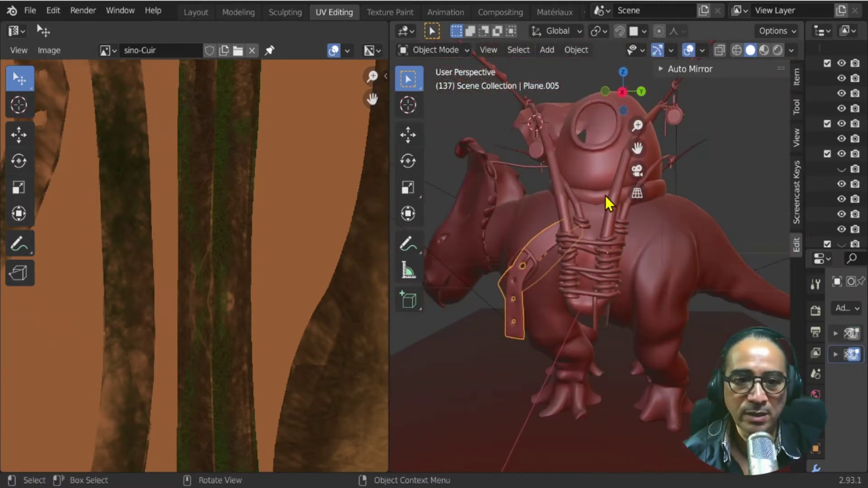
{"action": "left_click", "coordinate": [596, 196]}
{"action": "left_click", "coordinate": [587, 199]}
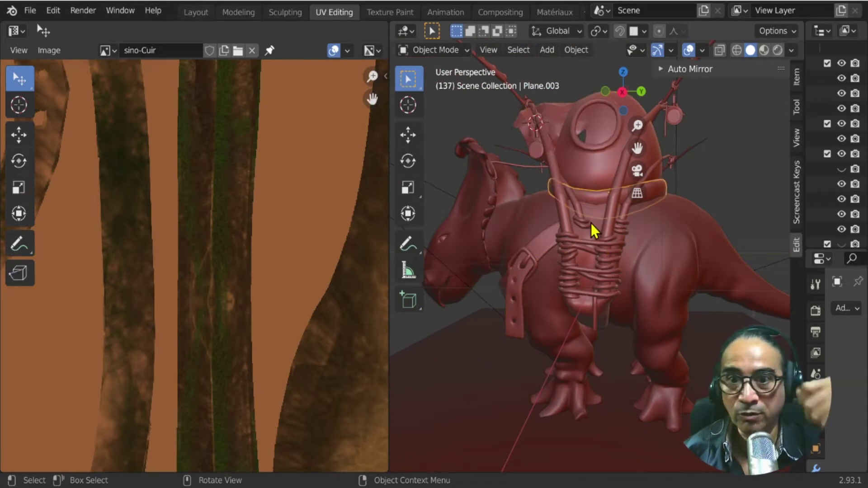
{"action": "scroll", "coordinate": [291, 186], "scroll_direction": "down", "scroll_amount": 4}
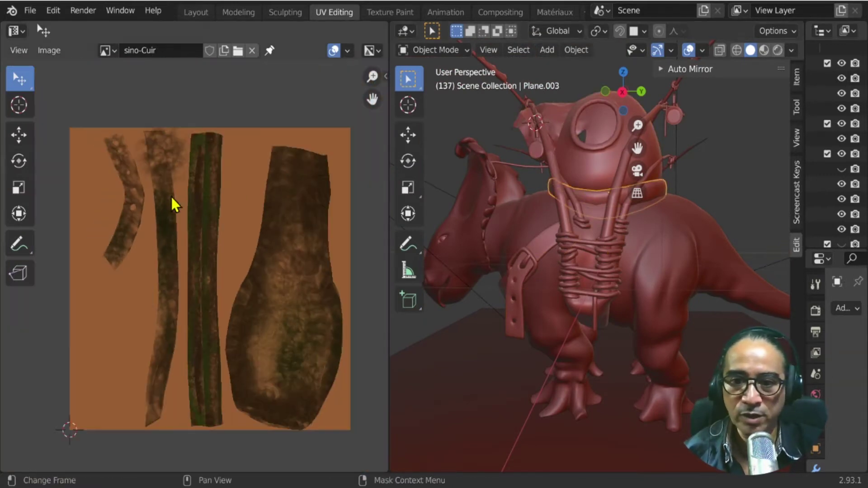
Display the dinosaur model in Material Preview shading and maximize the 3D viewport.
{"action": "middle_click_drag", "start_coordinate": [531, 271], "coordinate": [613, 252]}
{"action": "left_click", "coordinate": [549, 254]}
{"action": "left_click", "coordinate": [585, 233]}
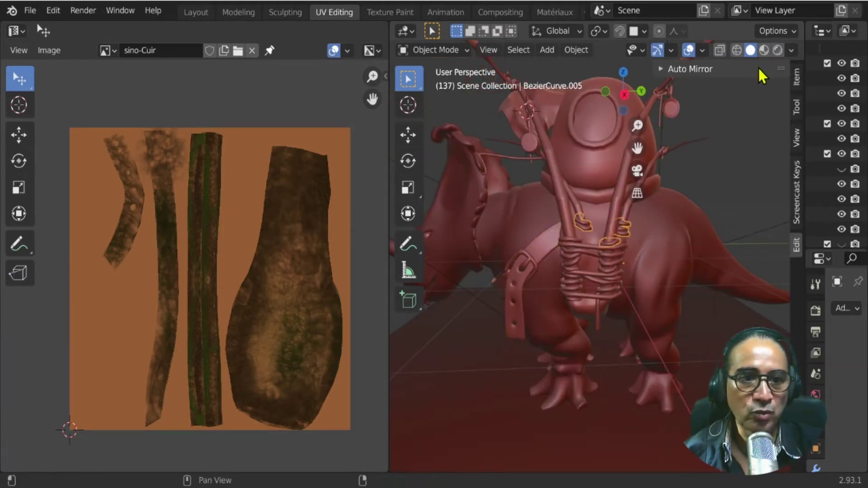
{"action": "left_click", "coordinate": [763, 51]}
{"action": "key", "text": "ctrl+space"}
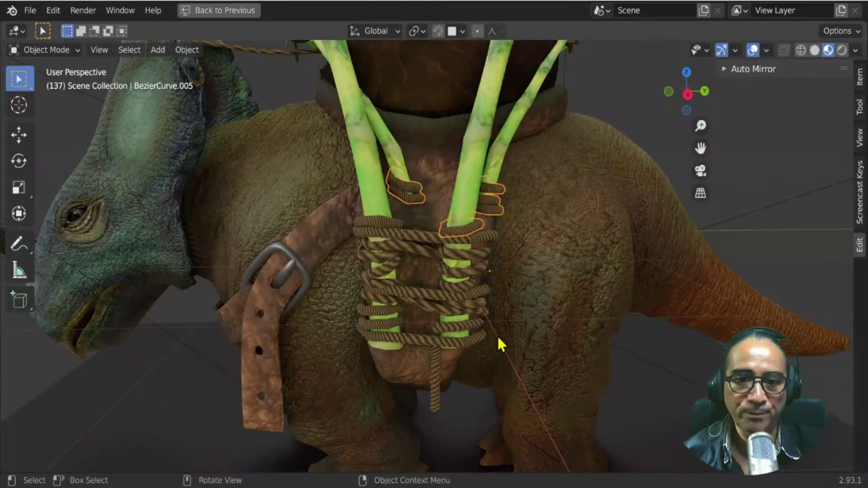
Examine the textured harness, rope windings and dinosaur body from several angles and distances.
{"action": "scroll", "coordinate": [413, 319], "scroll_direction": "up", "scroll_amount": 4}
{"action": "middle_click_drag", "start_coordinate": [465, 316], "coordinate": [425, 377]}
{"action": "left_click", "coordinate": [422, 369]}
{"action": "scroll", "coordinate": [497, 364], "scroll_direction": "down", "scroll_amount": 3}
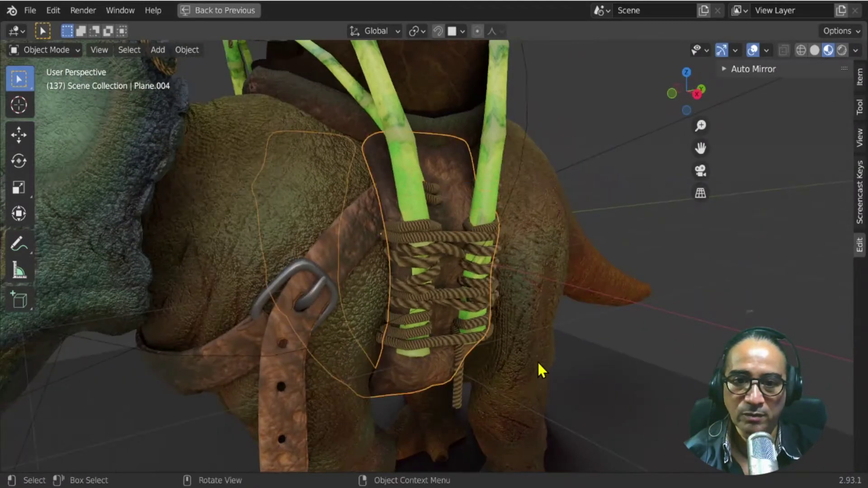
{"action": "middle_click_drag", "start_coordinate": [538, 361], "coordinate": [525, 362]}
{"action": "left_click", "coordinate": [533, 348]}
{"action": "scroll", "coordinate": [521, 369], "scroll_direction": "up", "scroll_amount": 2}
{"action": "scroll", "coordinate": [520, 375], "scroll_direction": "down", "scroll_amount": 3}
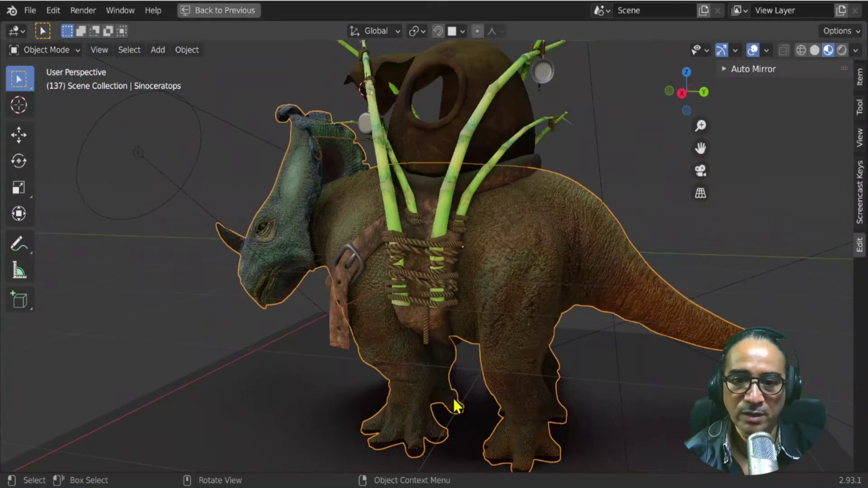
{"action": "middle_click_drag", "start_coordinate": [455, 407], "coordinate": [542, 403]}
{"action": "scroll", "coordinate": [450, 382], "scroll_direction": "up", "scroll_amount": 5}
{"action": "scroll", "coordinate": [464, 329], "scroll_direction": "down", "scroll_amount": 2}
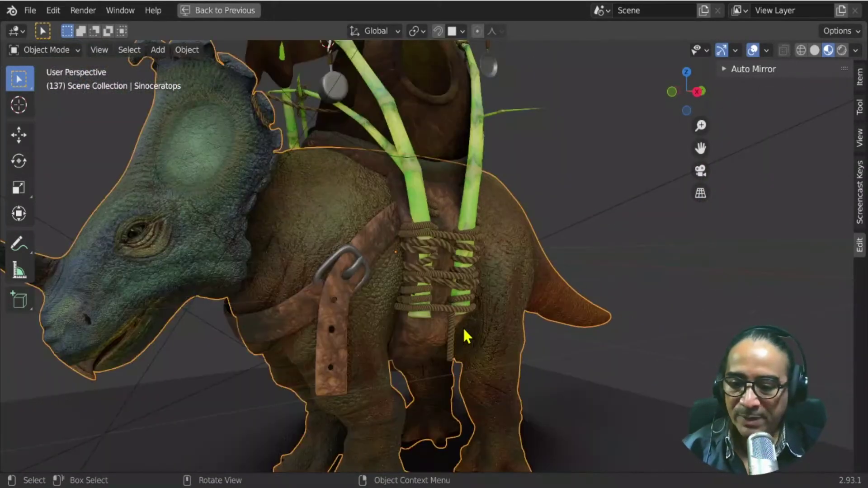
Save the Blender file and the sino-Cuir texture image.
{"action": "key", "text": "ctrl+s"}
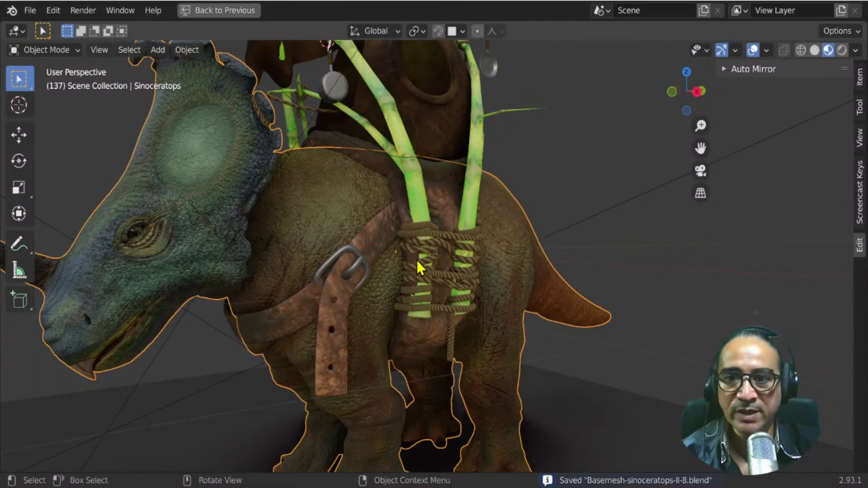
{"action": "left_click", "coordinate": [217, 10]}
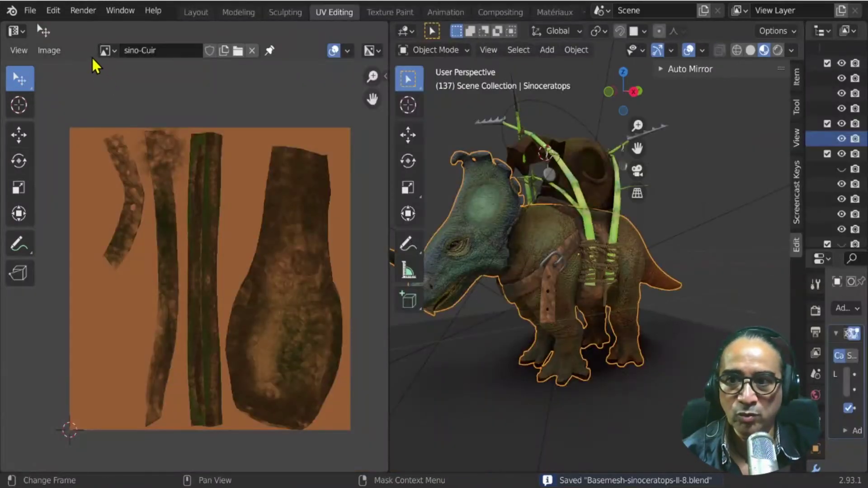
{"action": "left_click", "coordinate": [47, 52]}
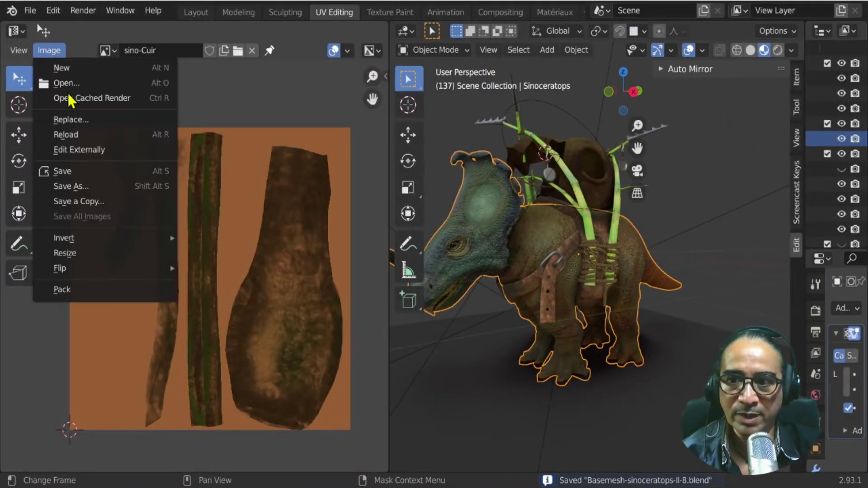
{"action": "left_click", "coordinate": [78, 174]}
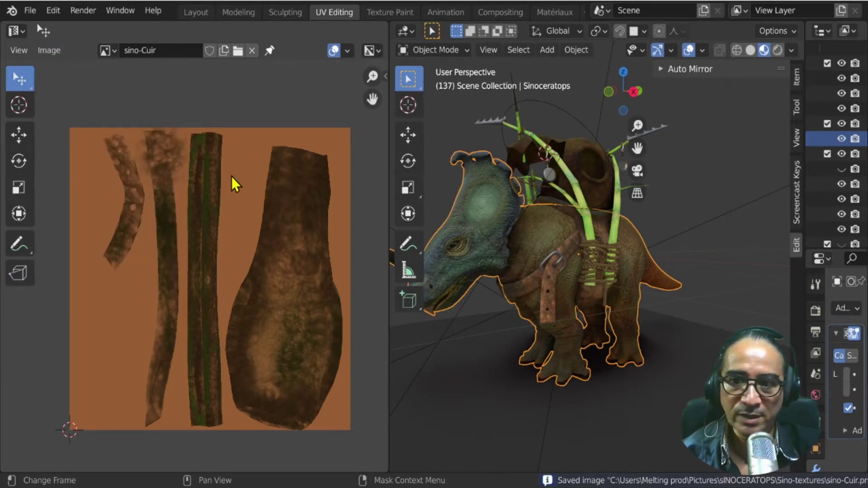
Open the recent file Basemesh-sinoceratops-II-7.blend without saving the current one and show it in the Layout workspace.
{"action": "left_click", "coordinate": [29, 12]}
{"action": "mouse_move", "coordinate": [69, 59]}
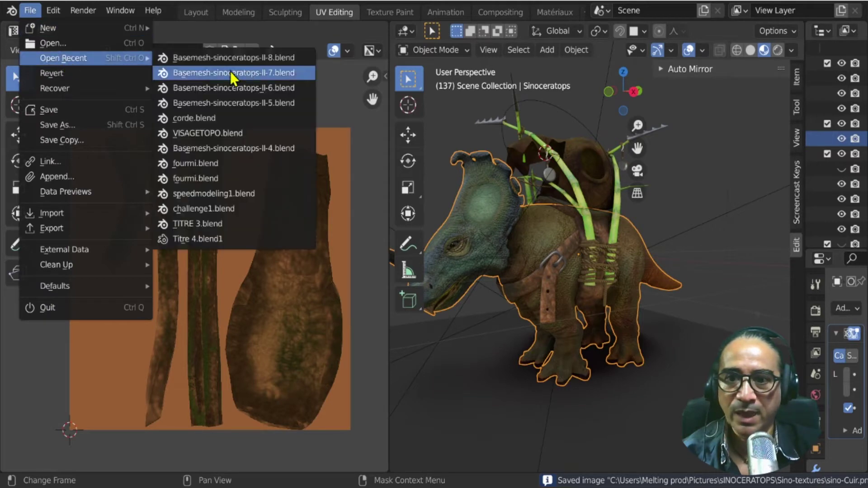
{"action": "left_click", "coordinate": [246, 72]}
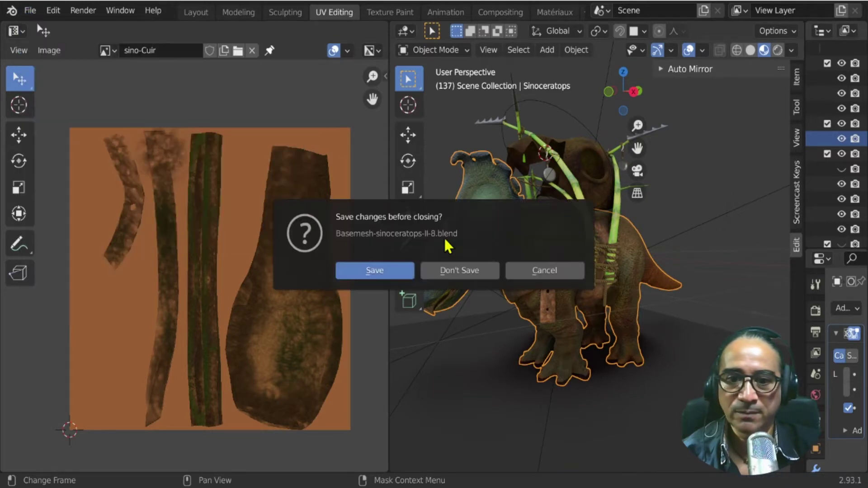
{"action": "left_click", "coordinate": [473, 269]}
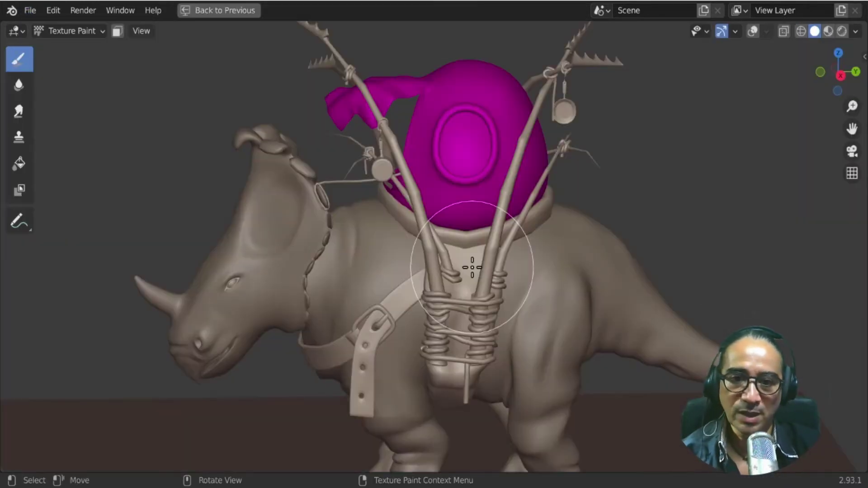
{"action": "left_click", "coordinate": [211, 11]}
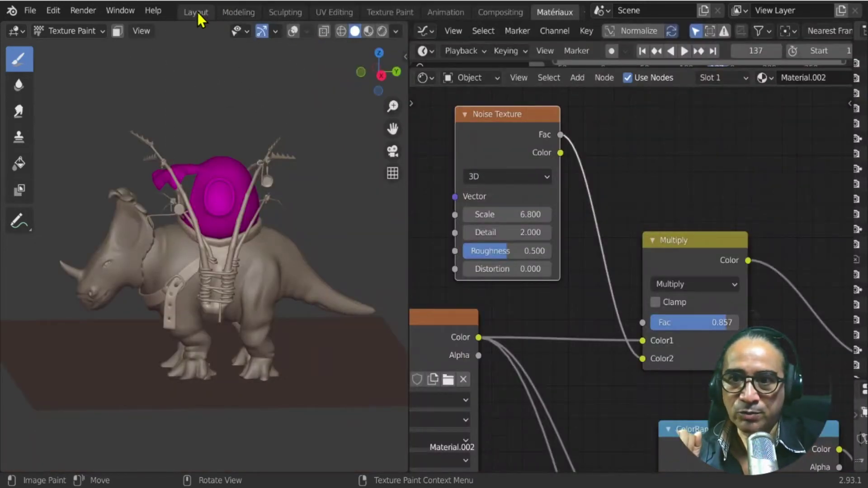
{"action": "left_click", "coordinate": [193, 14]}
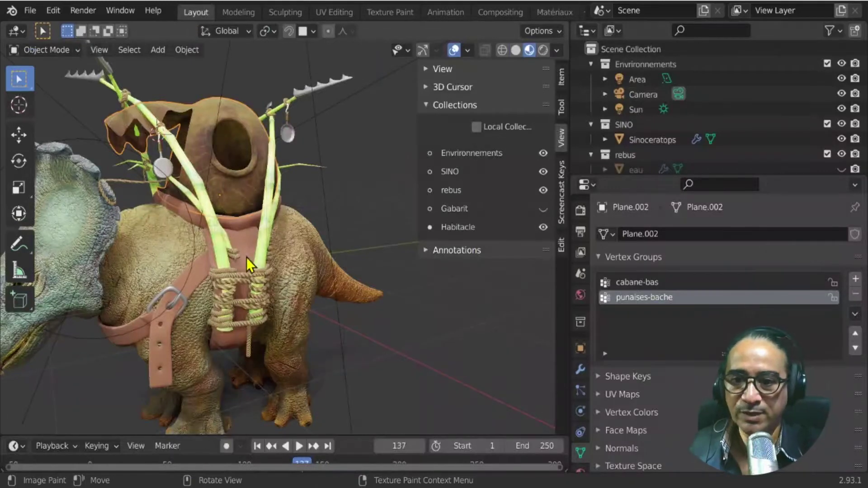
Inspect the roped leather harness up close and in a maximized viewport, selecting the belt strap, flank panel and collar together.
{"action": "middle_click_drag", "start_coordinate": [217, 297], "coordinate": [225, 257]}
{"action": "scroll", "coordinate": [316, 307], "scroll_direction": "up", "scroll_amount": 4}
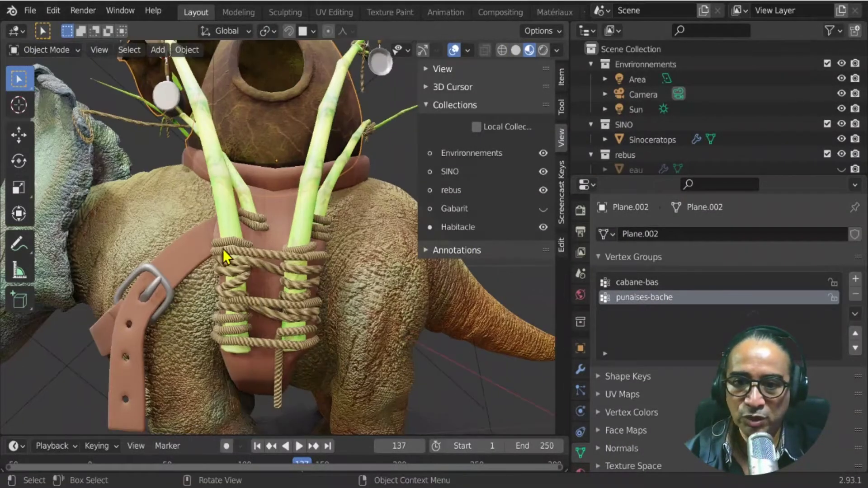
{"action": "scroll", "coordinate": [333, 246], "scroll_direction": "down", "scroll_amount": 3}
{"action": "middle_click_drag", "start_coordinate": [334, 246], "coordinate": [254, 145]}
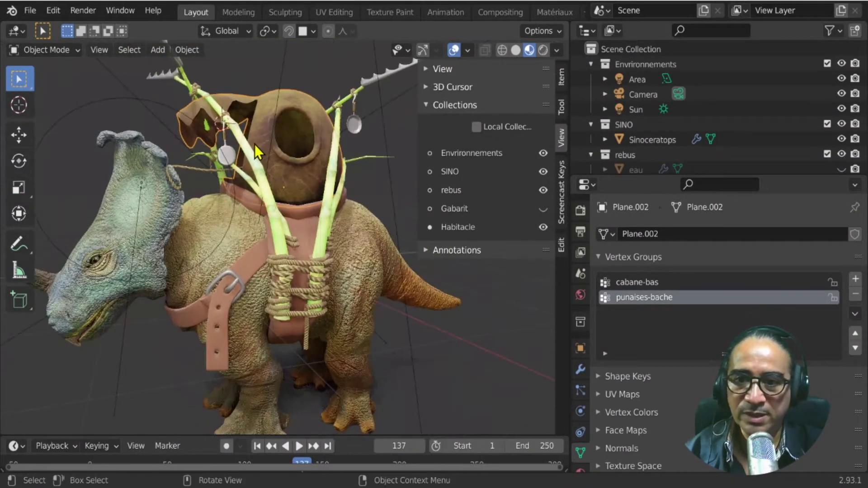
{"action": "left_click", "coordinate": [240, 273]}
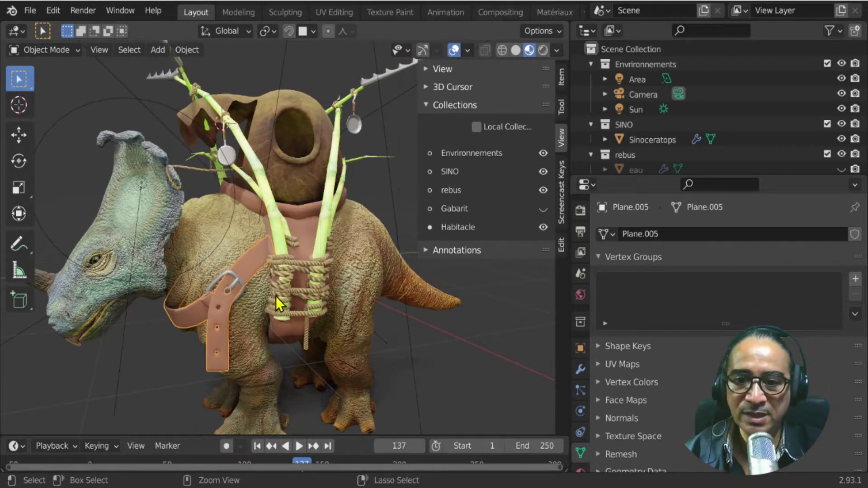
{"action": "key", "text": "ctrl+space"}
{"action": "scroll", "coordinate": [397, 369], "scroll_direction": "up", "scroll_amount": 2}
{"action": "middle_click_drag", "start_coordinate": [362, 374], "coordinate": [352, 270]}
{"action": "scroll", "coordinate": [323, 272], "scroll_direction": "down", "scroll_amount": 5}
{"action": "left_click", "coordinate": [430, 215], "text": "shift"}
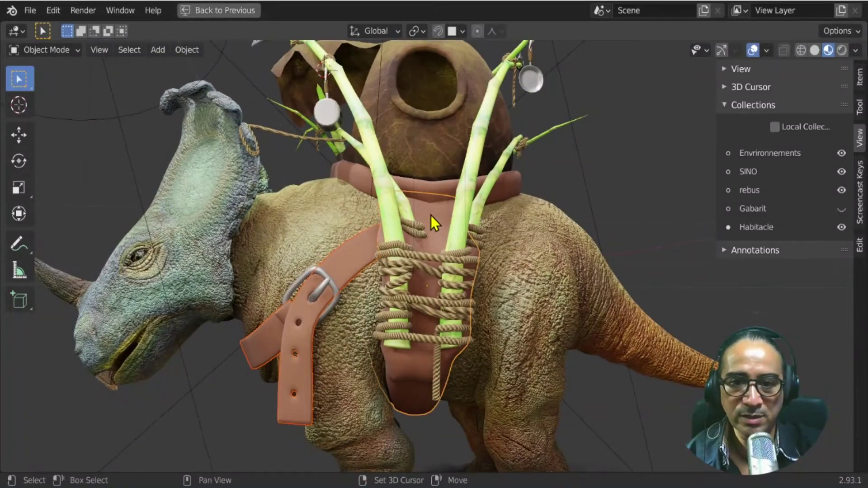
{"action": "scroll", "coordinate": [426, 191], "scroll_direction": "down", "scroll_amount": 3}
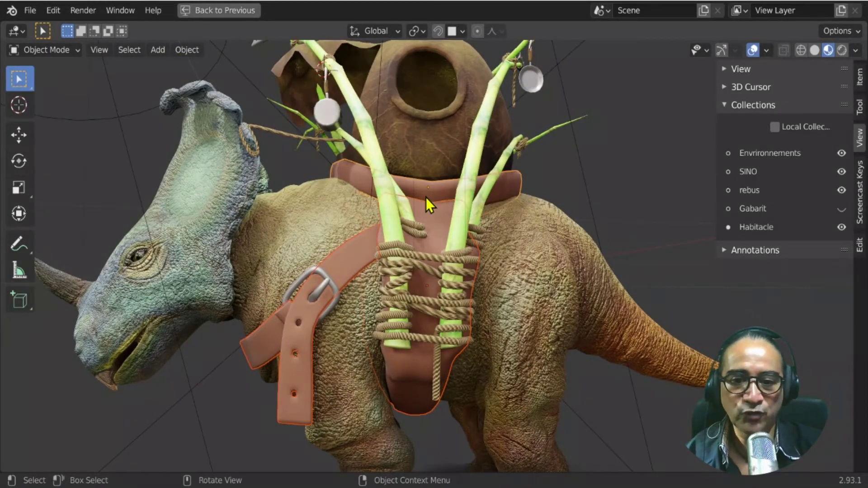
{"action": "middle_click_drag", "start_coordinate": [426, 197], "coordinate": [436, 281]}
{"action": "middle_click_drag", "start_coordinate": [372, 336], "coordinate": [368, 355]}
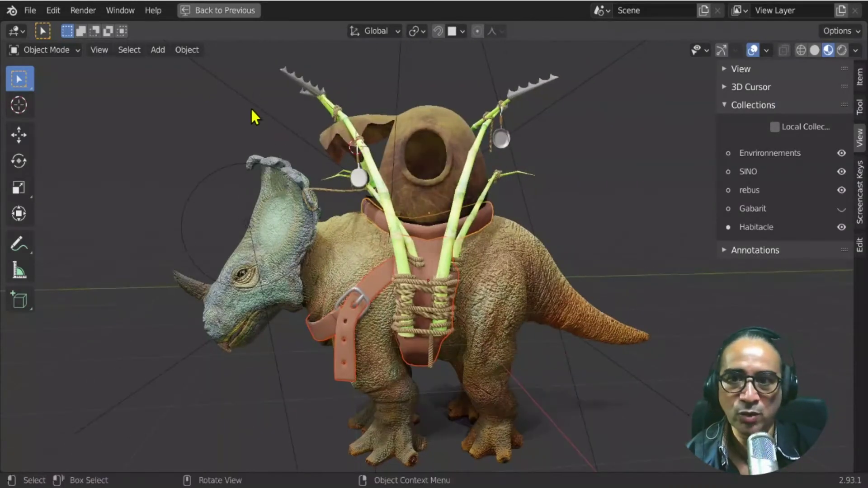
{"action": "left_click", "coordinate": [226, 10]}
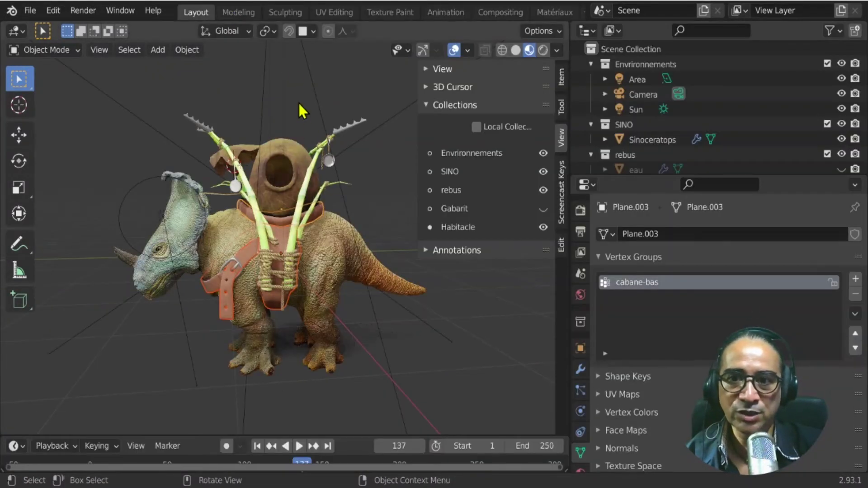
Select only the leather collar around the cabin's base and isolate it in local view in the UV Editing workspace.
{"action": "left_click", "coordinate": [247, 212]}
{"action": "left_click", "coordinate": [273, 264]}
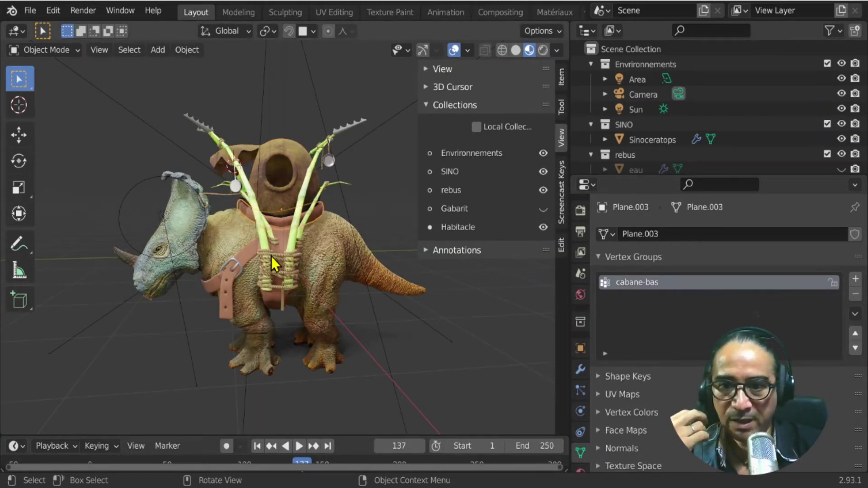
{"action": "scroll", "coordinate": [273, 264], "scroll_direction": "up", "scroll_amount": 5}
{"action": "middle_click_drag", "start_coordinate": [359, 277], "coordinate": [334, 219]}
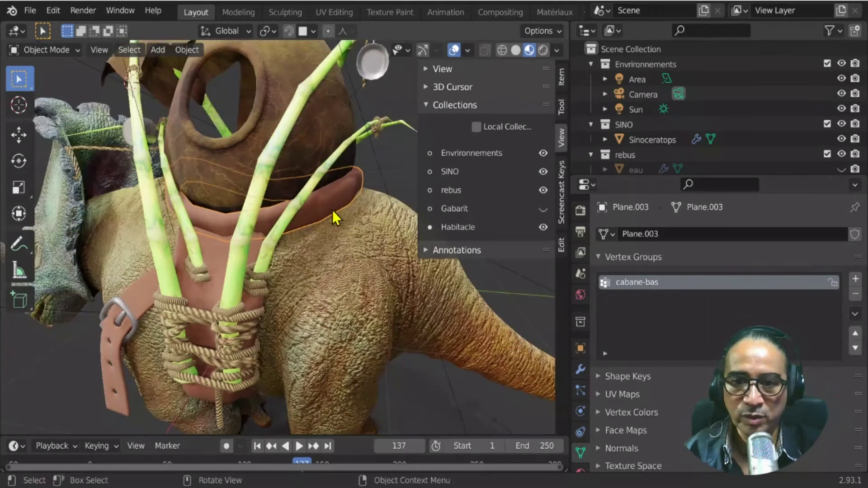
{"action": "left_click", "coordinate": [335, 12]}
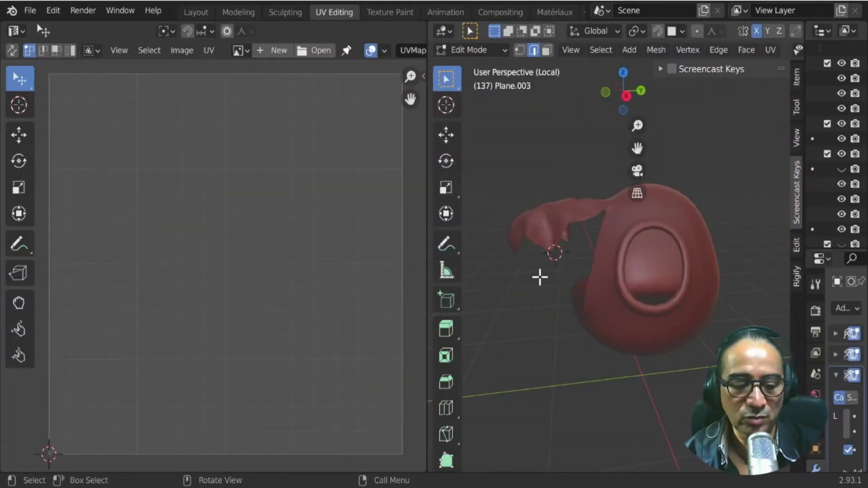
{"action": "key", "text": "KP_Divide"}
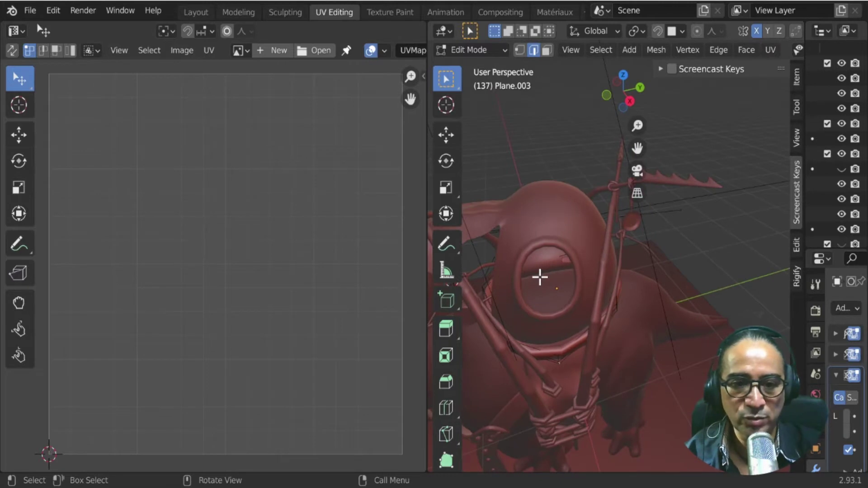
{"action": "key", "text": "KP_Divide"}
{"action": "middle_click_drag", "start_coordinate": [539, 277], "coordinate": [560, 326]}
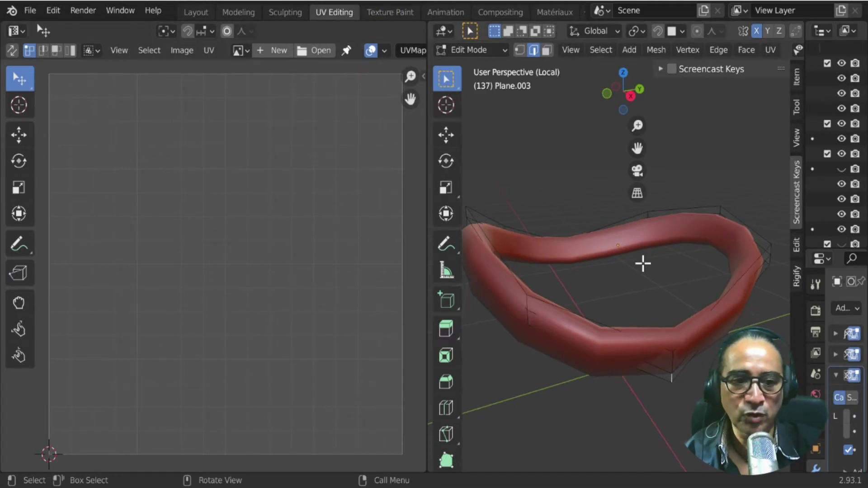
{"action": "scroll", "coordinate": [642, 262], "scroll_direction": "down", "scroll_amount": 1}
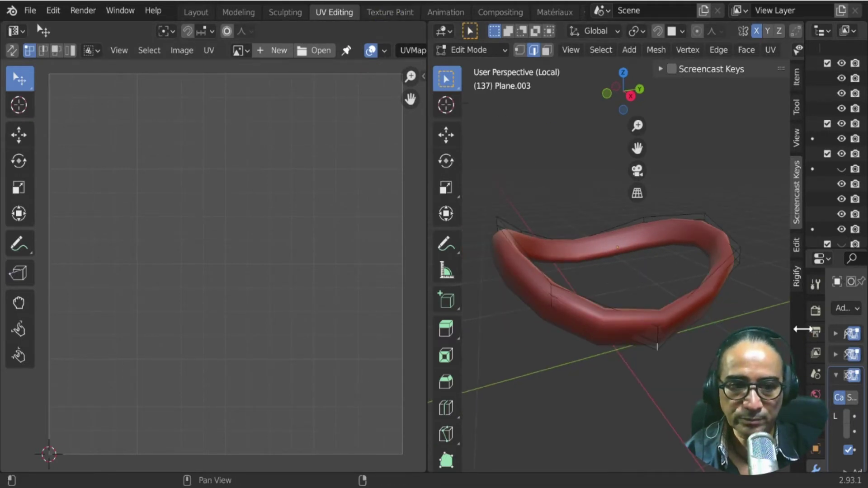
Select the collar's entire mesh in Edit Mode to display its current UV layout.
{"action": "left_click_drag", "start_coordinate": [804, 330], "coordinate": [784, 330]}
{"action": "key", "text": "a"}
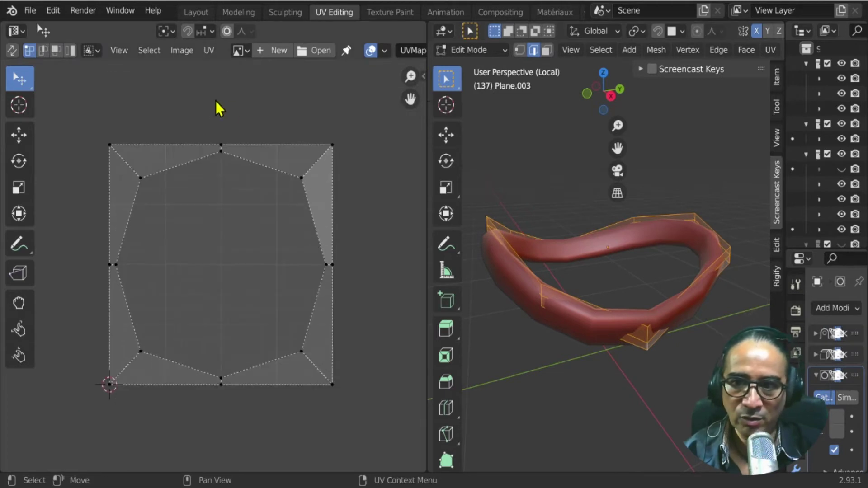
{"action": "middle_click_drag", "start_coordinate": [589, 378], "coordinate": [663, 364]}
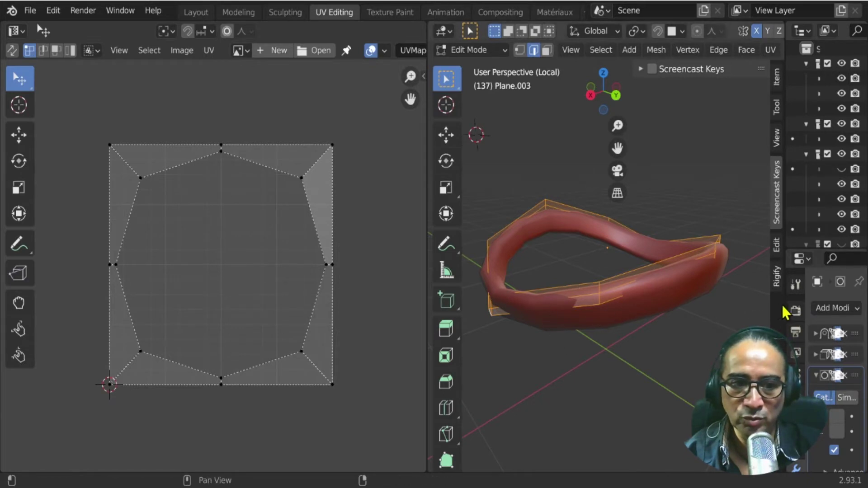
Enlarge the modifier properties area and apply the collar's Shrinkwrap modifier in Object Mode.
{"action": "left_click_drag", "start_coordinate": [784, 302], "coordinate": [688, 289]}
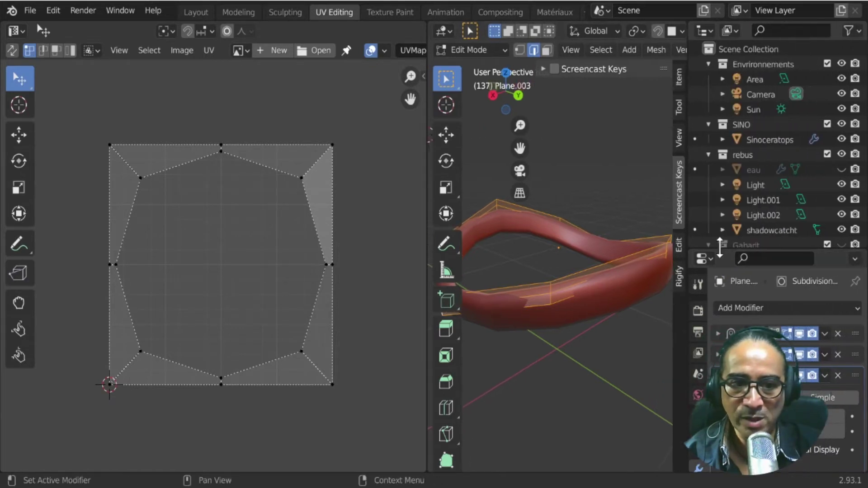
{"action": "left_click_drag", "start_coordinate": [720, 246], "coordinate": [720, 105]}
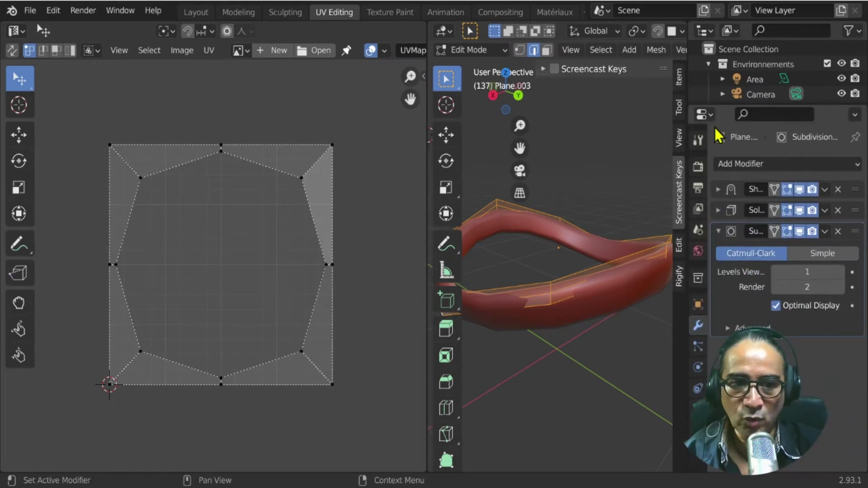
{"action": "left_click", "coordinate": [717, 189]}
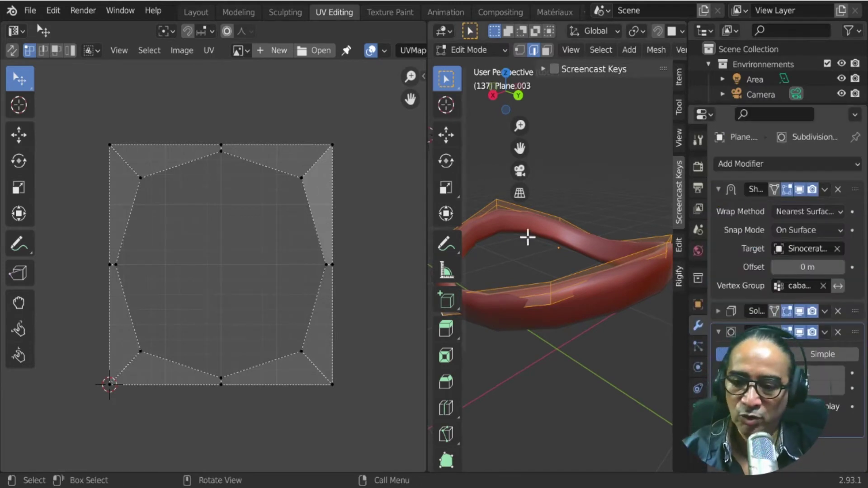
{"action": "key", "text": "Tab"}
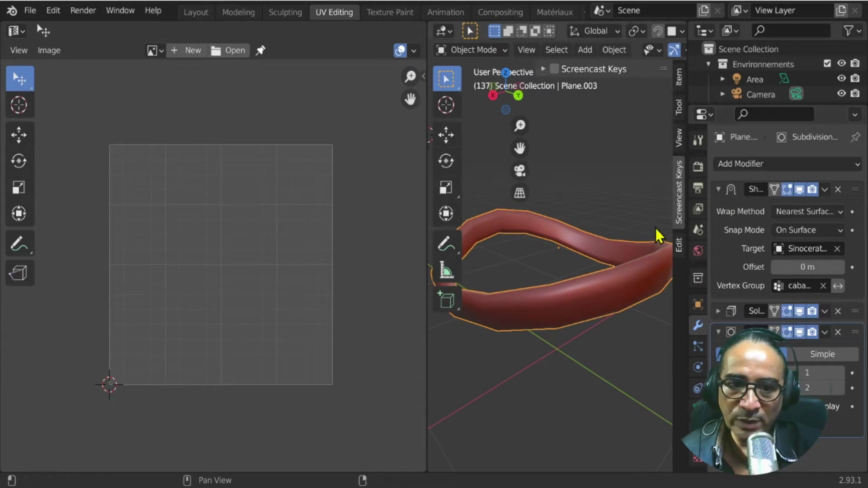
{"action": "left_click", "coordinate": [824, 189]}
{"action": "left_click", "coordinate": [752, 209]}
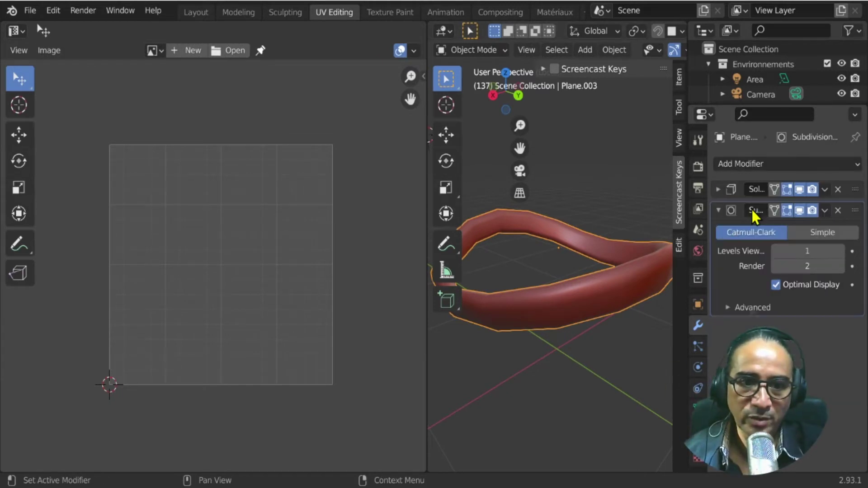
Expand the Solidify modifier and toggle its display in Edit Mode, including on the cage, to compare the collar with and without thickness.
{"action": "left_click", "coordinate": [717, 189]}
{"action": "left_click", "coordinate": [717, 189]}
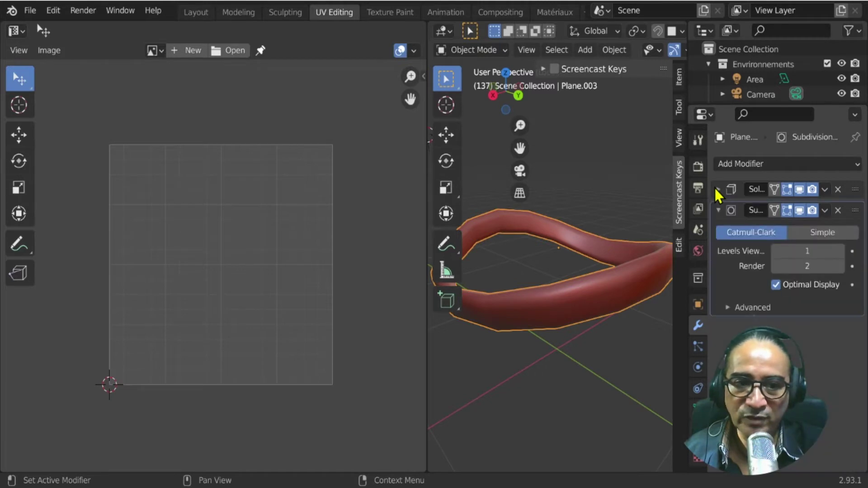
{"action": "left_click", "coordinate": [717, 189]}
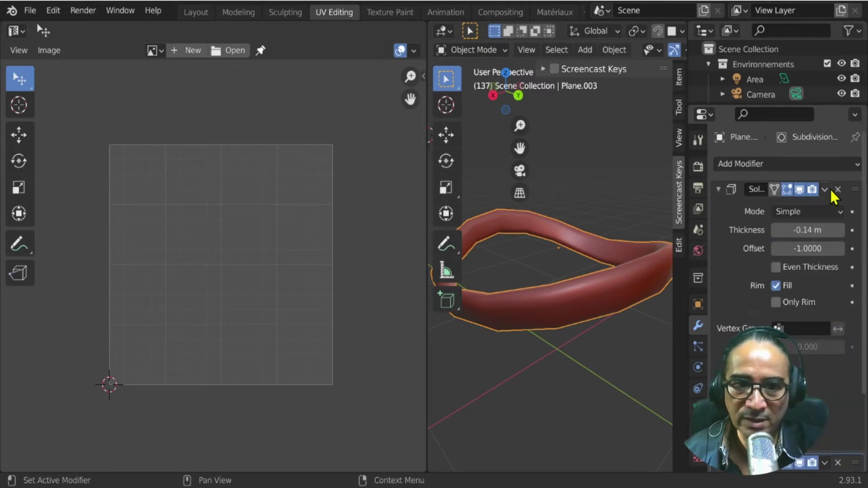
{"action": "key", "text": "Tab"}
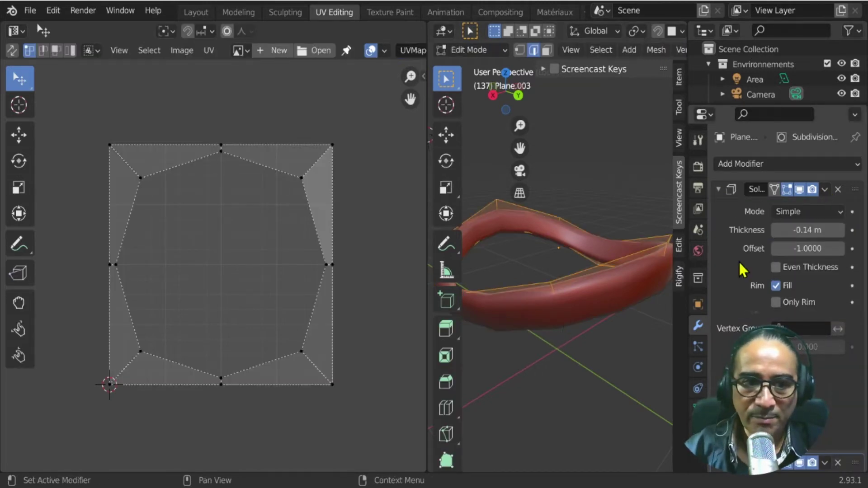
{"action": "left_click", "coordinate": [801, 189]}
{"action": "middle_click_drag", "start_coordinate": [517, 362], "coordinate": [551, 353]}
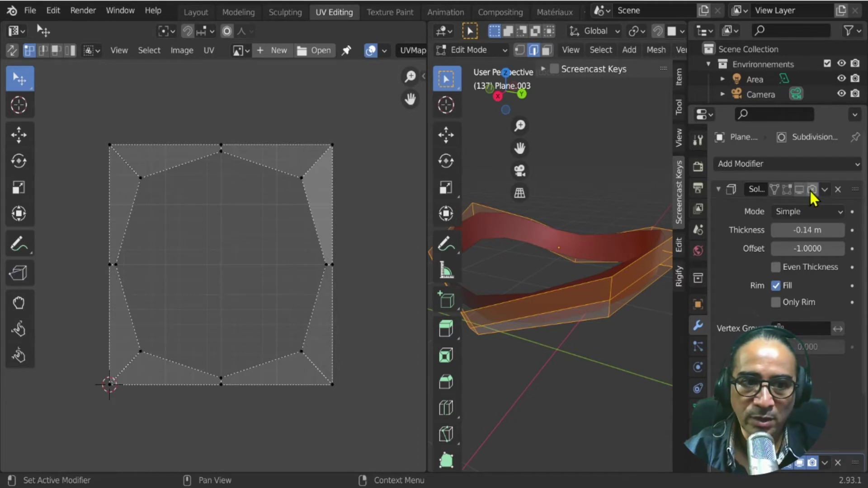
{"action": "left_click", "coordinate": [773, 190]}
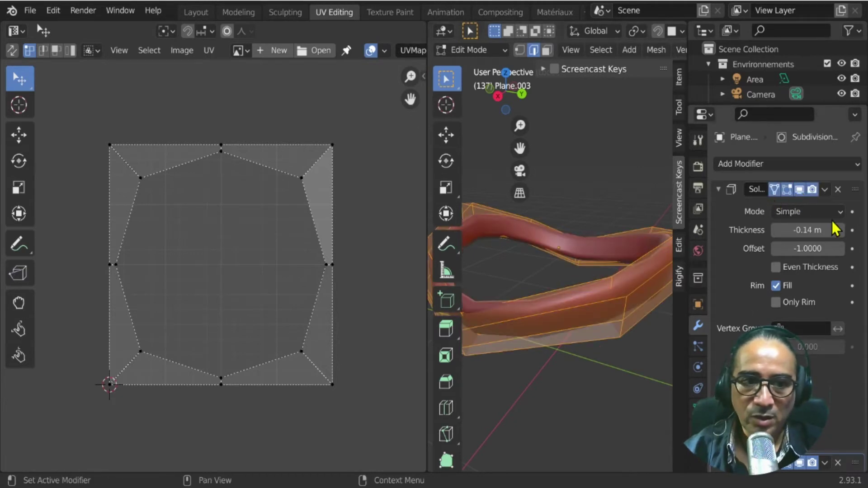
{"action": "scroll", "coordinate": [549, 339], "scroll_direction": "down", "scroll_amount": 3}
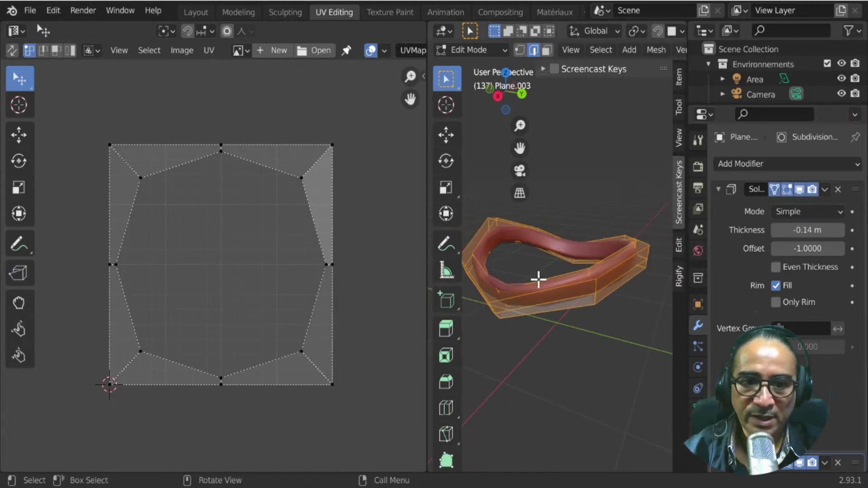
Return to Object Mode and apply the collar's Solidify modifier.
{"action": "key", "text": "Tab"}
{"action": "left_click", "coordinate": [826, 190]}
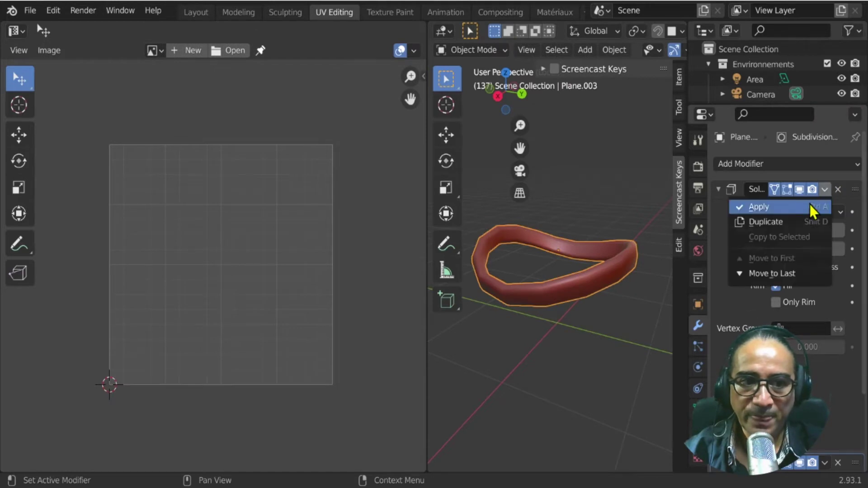
{"action": "left_click", "coordinate": [793, 207]}
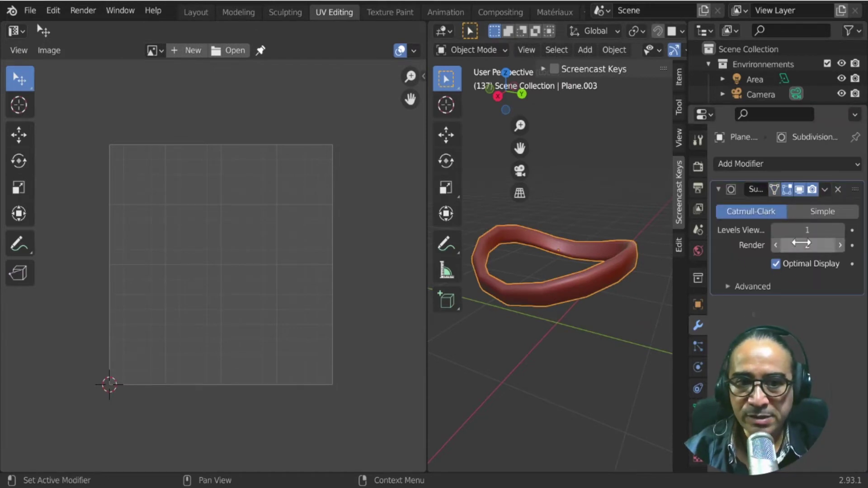
Check the thickened collar's mesh in Edit Mode and apply its Subdivision modifier in Object Mode.
{"action": "key", "text": "Tab"}
{"action": "middle_click_drag", "start_coordinate": [516, 337], "coordinate": [606, 319]}
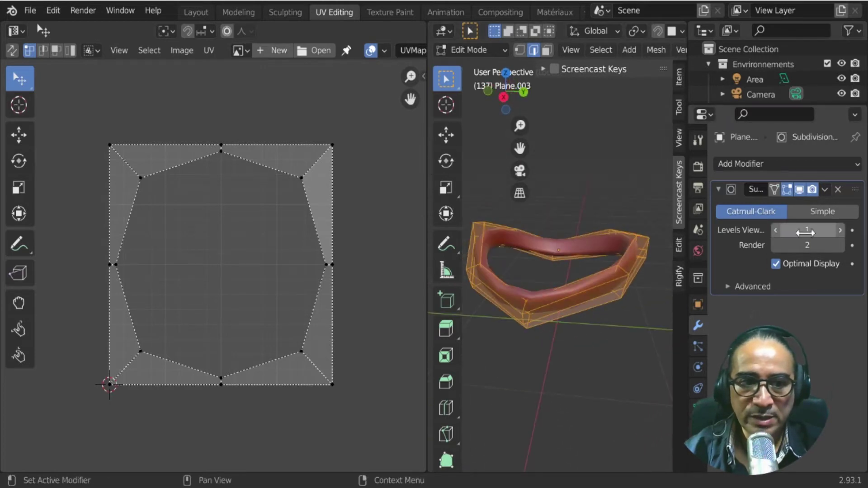
{"action": "scroll", "coordinate": [577, 320], "scroll_direction": "up", "scroll_amount": 5}
{"action": "key", "text": "Tab"}
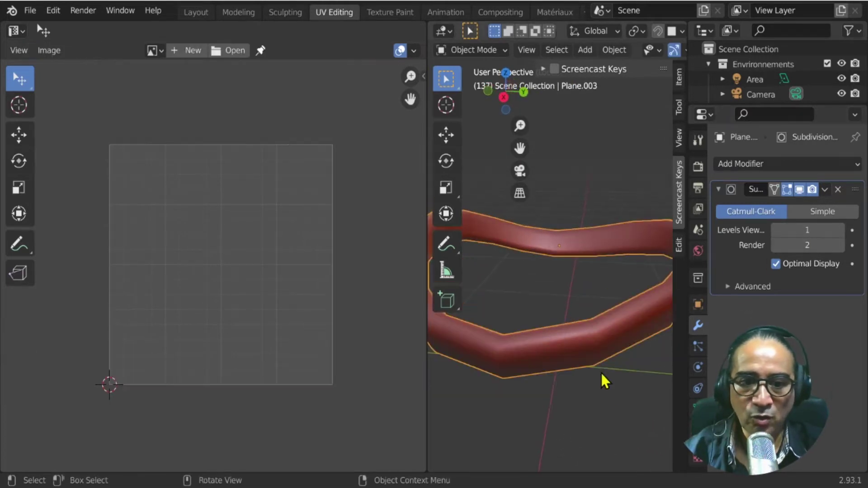
{"action": "left_click", "coordinate": [825, 189]}
{"action": "left_click", "coordinate": [764, 206]}
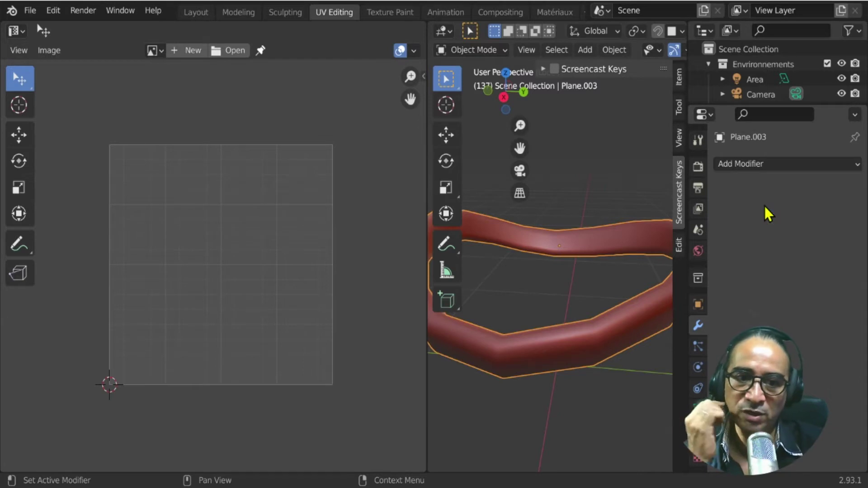
Mark seams on the collar along its lower edge loop and one loop around the band's cross-section.
{"action": "key", "text": "Tab"}
{"action": "scroll", "coordinate": [595, 354], "scroll_direction": "down", "scroll_amount": 5}
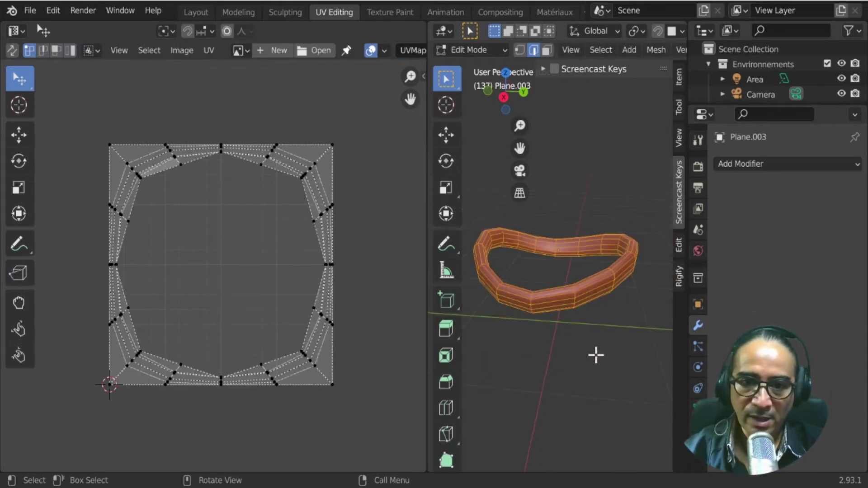
{"action": "key", "text": "ctrl+space"}
{"action": "middle_click_drag", "start_coordinate": [560, 347], "coordinate": [386, 275]}
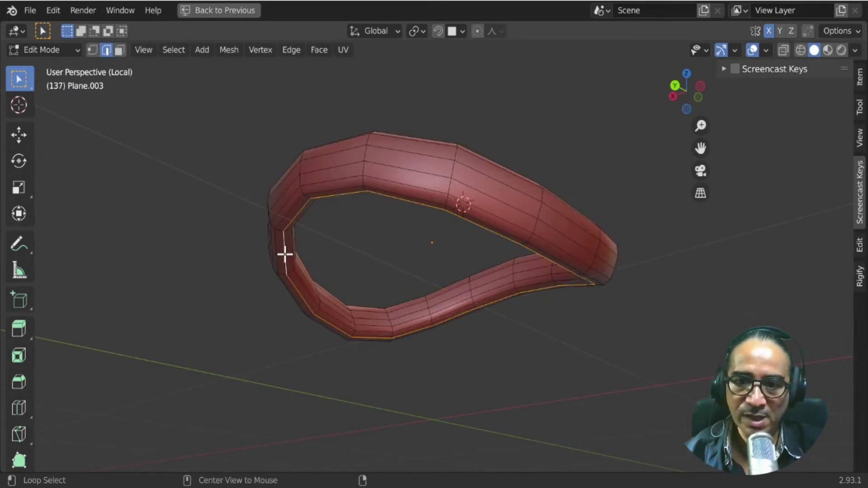
{"action": "middle_click_drag", "start_coordinate": [288, 256], "coordinate": [353, 204]}
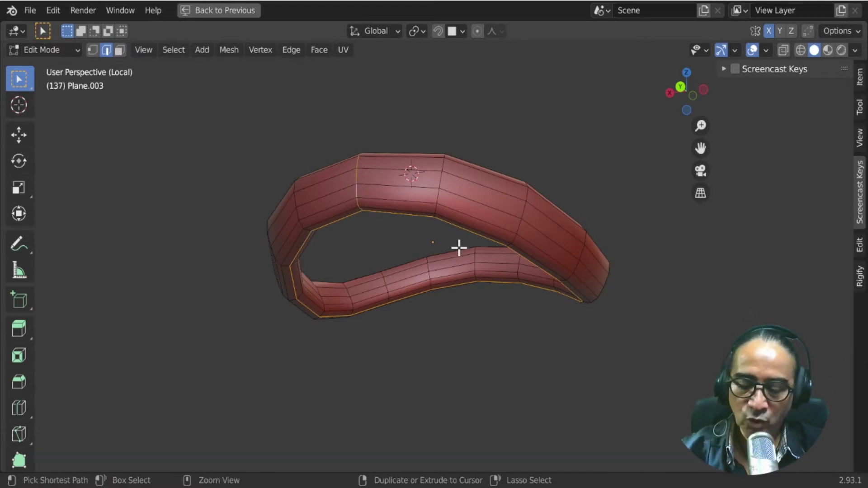
{"action": "key", "text": "ctrl+e"}
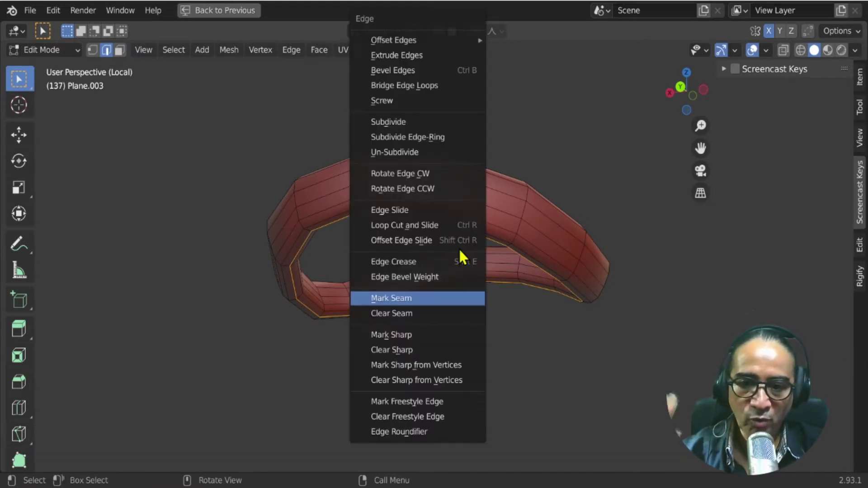
{"action": "left_click", "coordinate": [402, 301]}
Select the collar's entire mesh and unwrap it in the UV Editing layout.
{"action": "key", "text": "a"}
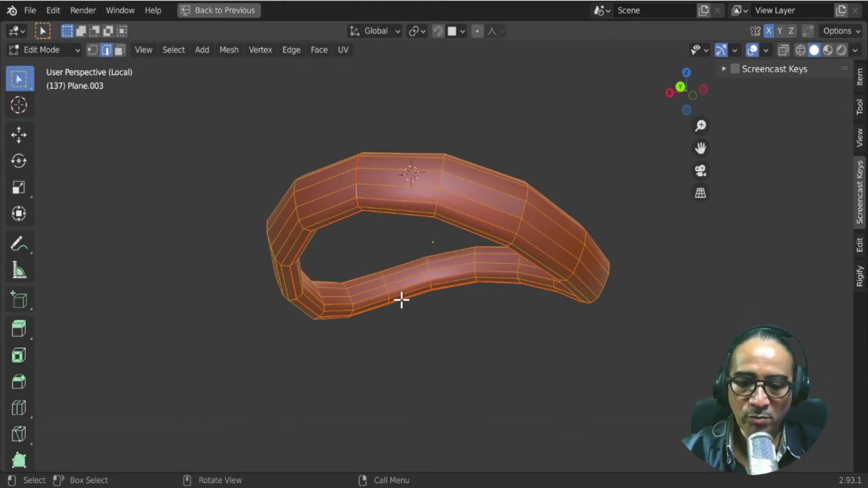
{"action": "left_click", "coordinate": [220, 11]}
{"action": "key", "text": "u"}
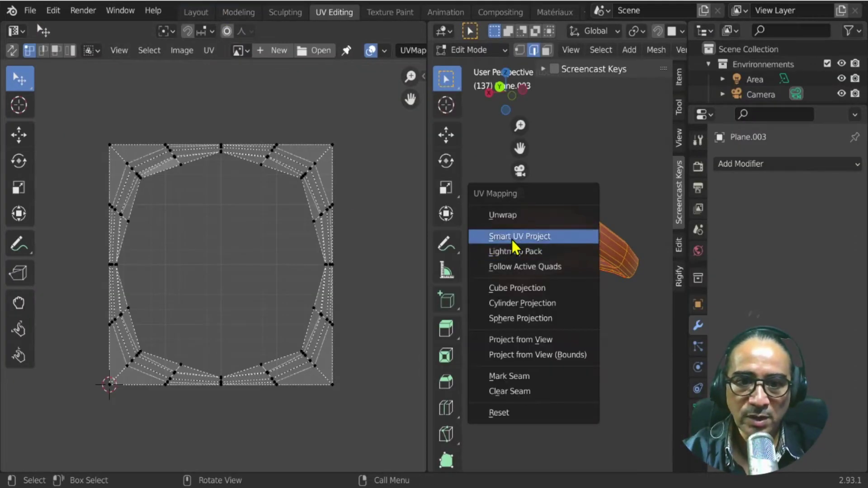
{"action": "left_click", "coordinate": [505, 216]}
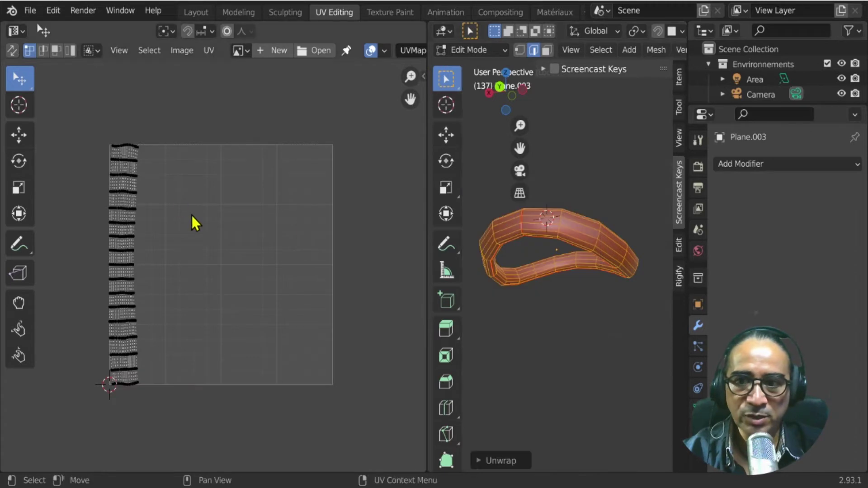
Select all the collar's UVs and move them along X to outside the UV tile's left side.
{"action": "scroll", "coordinate": [192, 221], "scroll_direction": "up", "scroll_amount": 3}
{"action": "scroll", "coordinate": [219, 164], "scroll_direction": "down", "scroll_amount": 2}
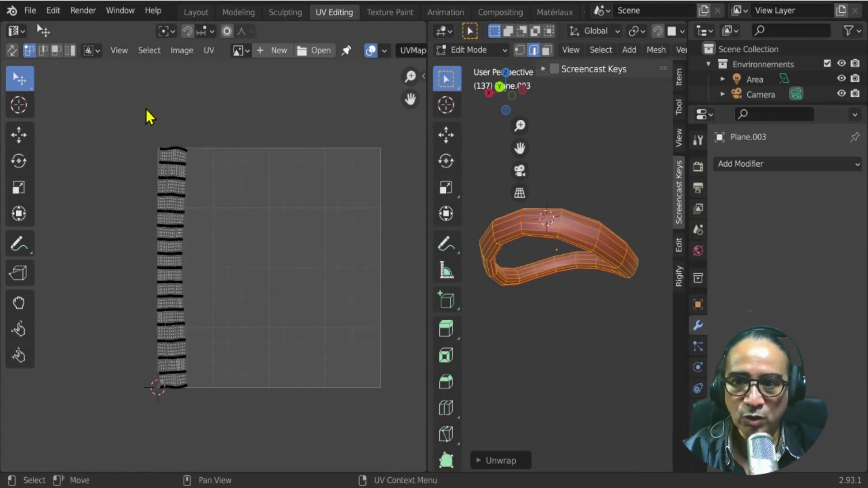
{"action": "key", "text": "b"}
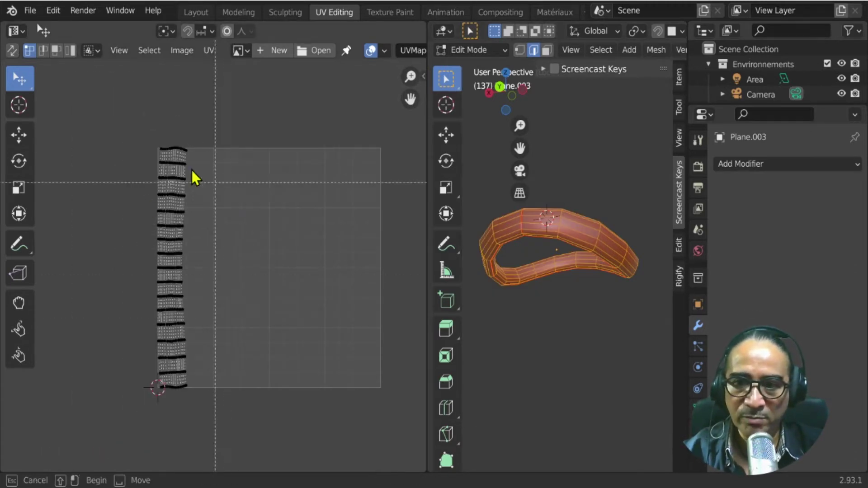
{"action": "left_click_drag", "start_coordinate": [123, 105], "coordinate": [243, 439]}
{"action": "key", "text": "g"}
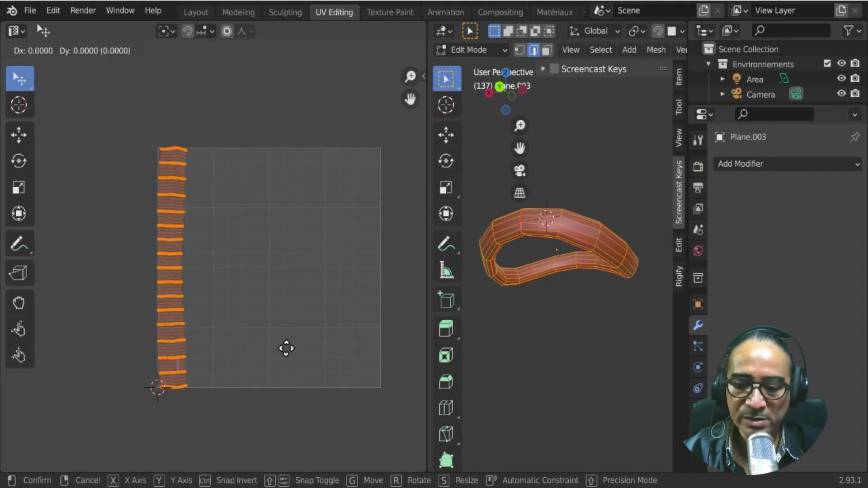
{"action": "key", "text": "x"}
{"action": "left_click", "coordinate": [229, 355]}
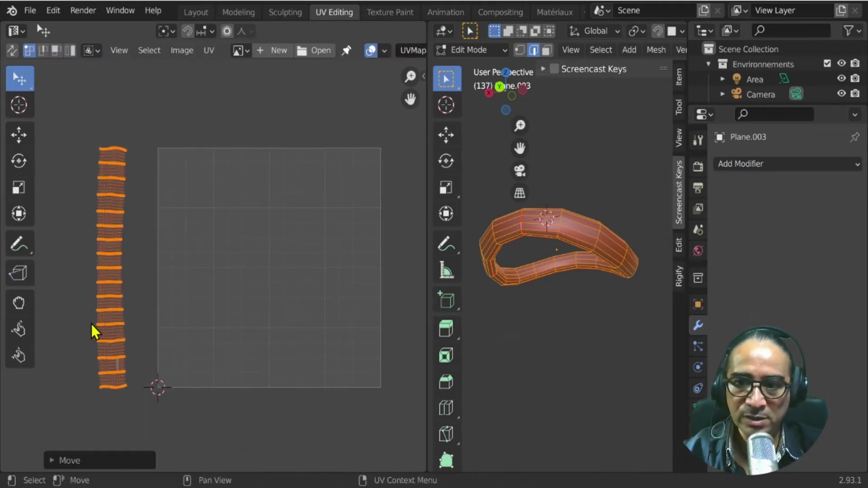
{"action": "left_click", "coordinate": [129, 342]}
Return to Object Mode with the full creature shown and enter Edit Mode on the chest piece behind the ropes.
{"action": "middle_click_drag", "start_coordinate": [615, 246], "coordinate": [588, 253]}
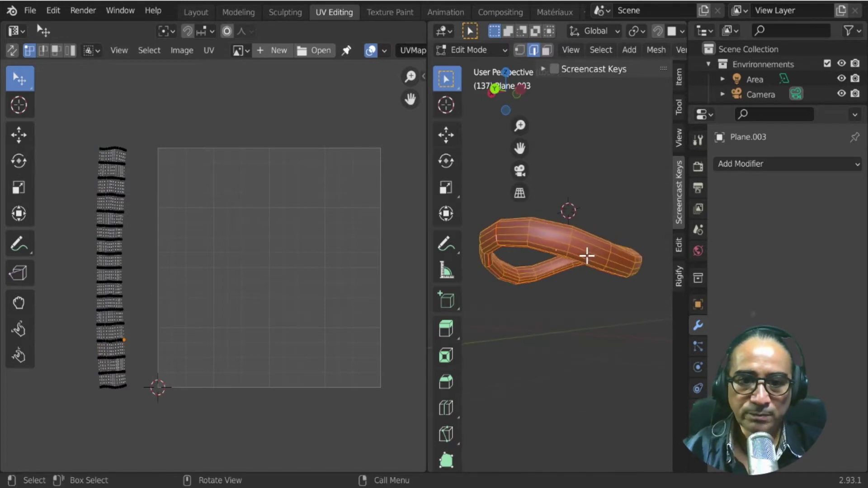
{"action": "key", "text": "Tab"}
{"action": "scroll", "coordinate": [579, 276], "scroll_direction": "down", "scroll_amount": 2}
{"action": "scroll", "coordinate": [567, 294], "scroll_direction": "up", "scroll_amount": 6}
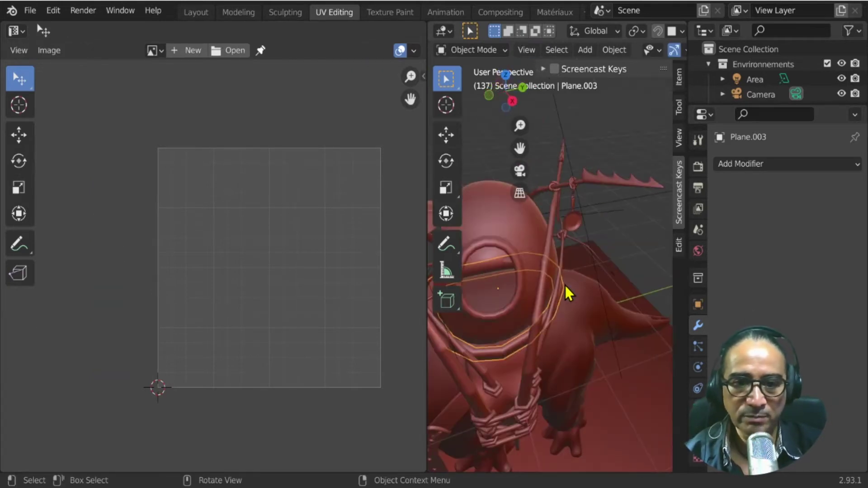
{"action": "middle_click_drag", "start_coordinate": [566, 290], "coordinate": [542, 281]}
{"action": "left_click", "coordinate": [540, 273]}
{"action": "key", "text": "Tab"}
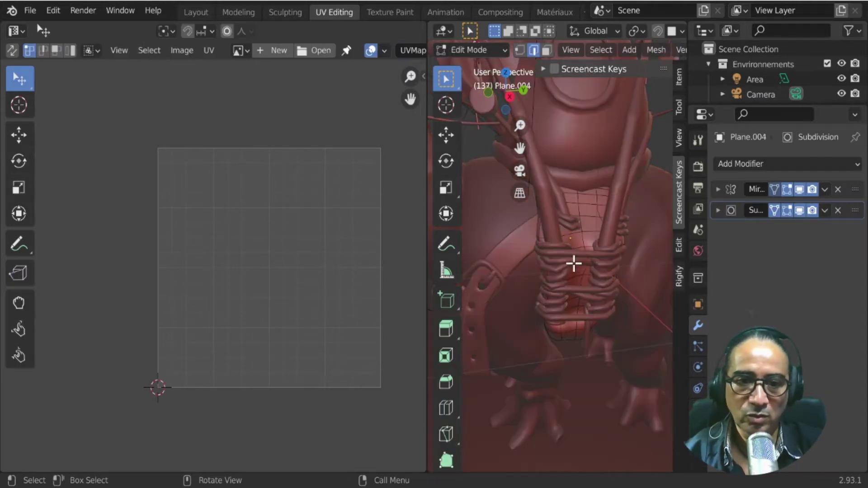
Select the chest piece's entire mesh and unwrap it with Smart UV Project.
{"action": "key", "text": "a"}
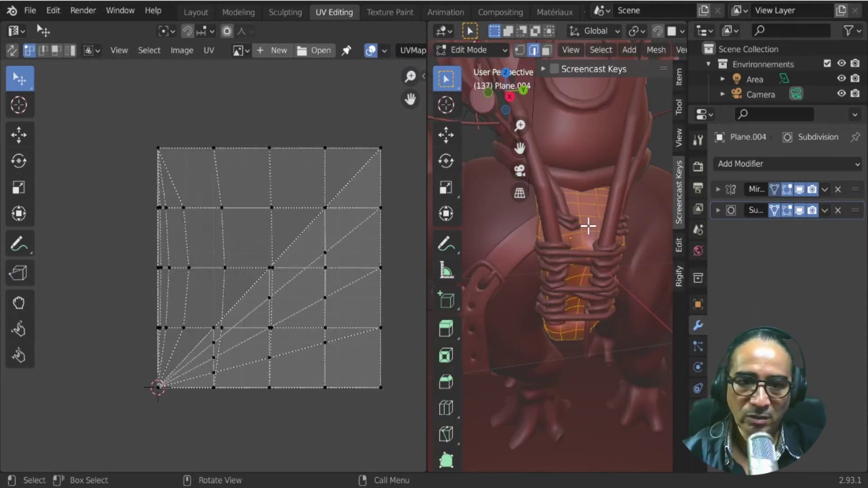
{"action": "mouse_move", "coordinate": [607, 317]}
{"action": "middle_mouse_down"}
{"action": "mouse_move", "coordinate": [479, 294]}
{"action": "mouse_move", "coordinate": [644, 310]}
{"action": "mouse_move", "coordinate": [603, 319]}
{"action": "middle_mouse_up"}
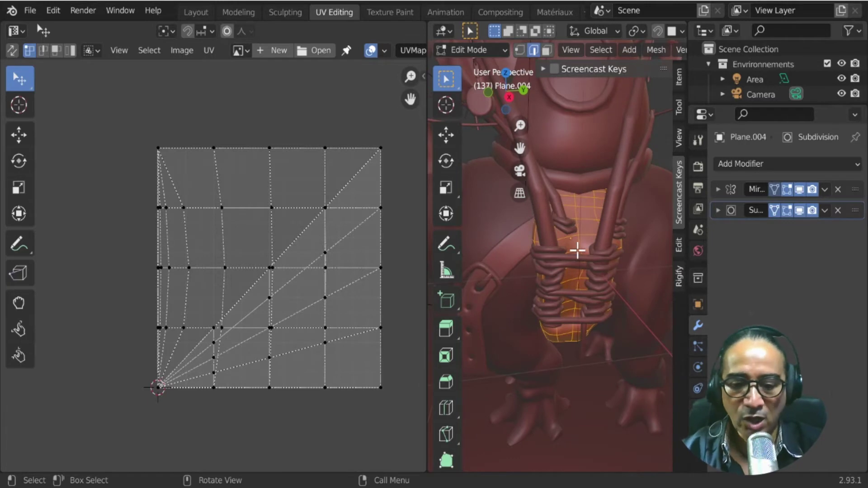
{"action": "key", "text": "u"}
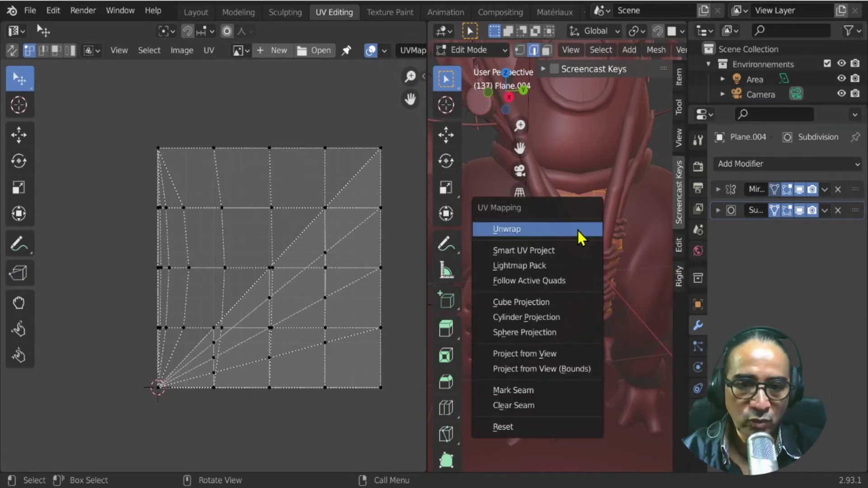
{"action": "left_click", "coordinate": [540, 260]}
{"action": "left_click", "coordinate": [548, 370]}
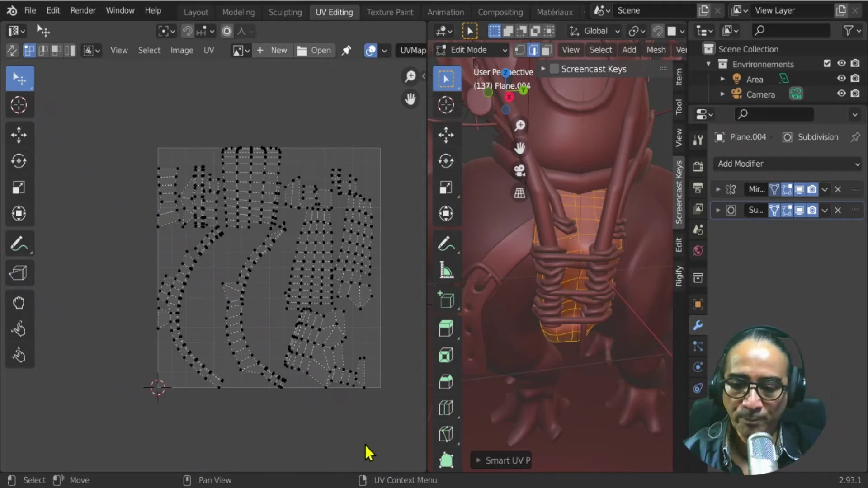
Scale down the chest piece's UV islands, move them outside the tile's lower-left corner, and return to Object Mode.
{"action": "key", "text": "a"}
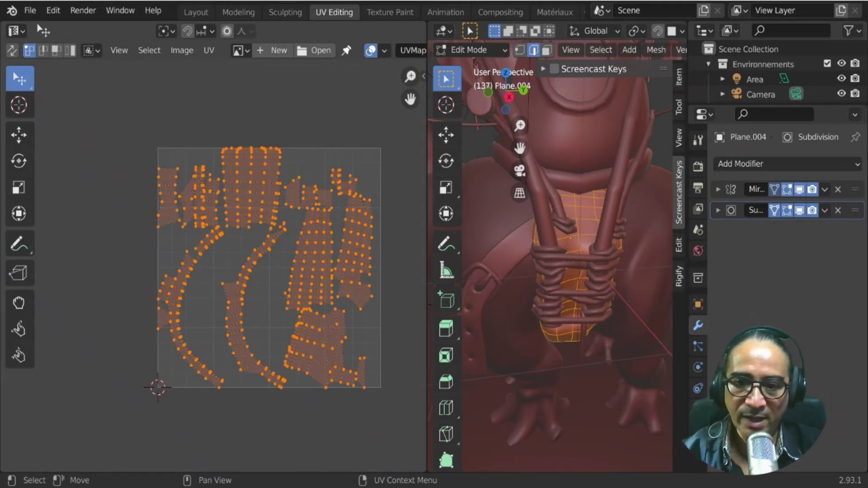
{"action": "key", "text": "s"}
{"action": "left_click", "coordinate": [312, 376]}
{"action": "key", "text": "g"}
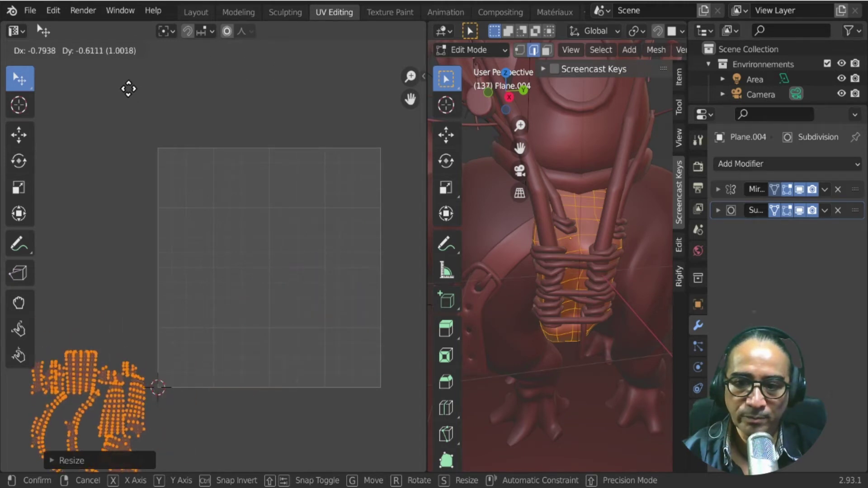
{"action": "left_click", "coordinate": [128, 88]}
{"action": "key", "text": "Tab"}
Enter Edit Mode on the belt strap with holes, select its entire mesh and unwrap it.
{"action": "left_click", "coordinate": [516, 256]}
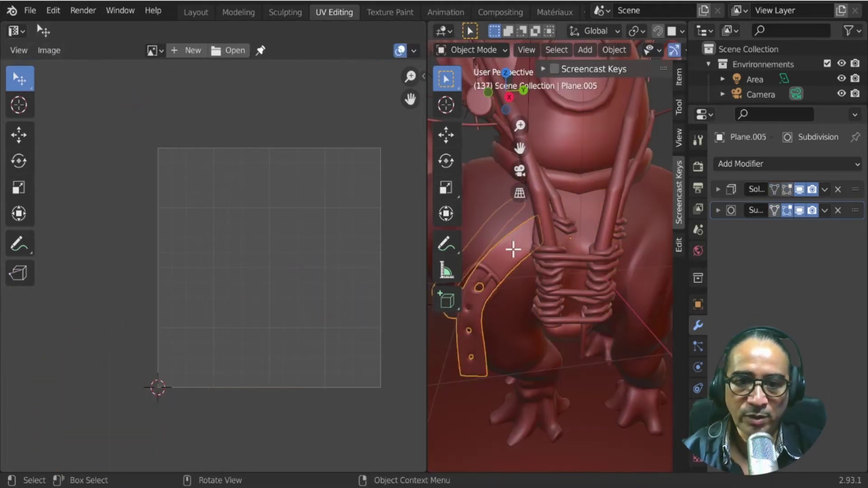
{"action": "key", "text": "Tab"}
{"action": "key", "text": "a"}
{"action": "middle_click_drag", "start_coordinate": [513, 248], "coordinate": [584, 205]}
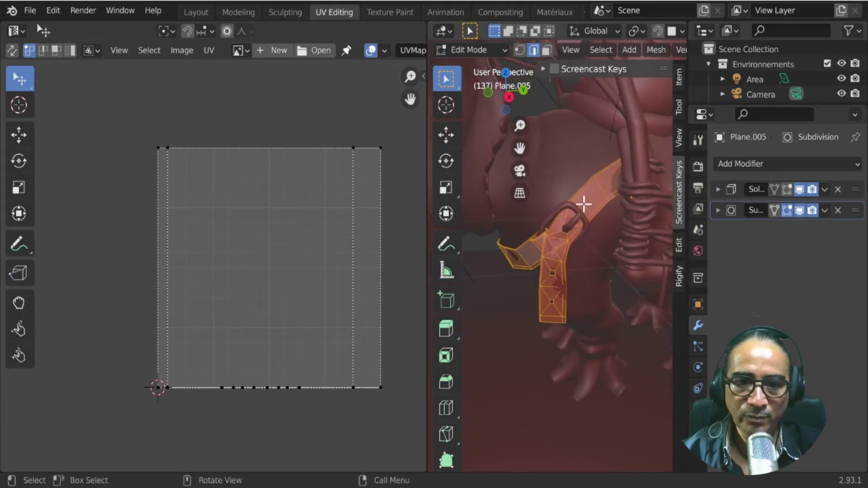
{"action": "key", "text": "u"}
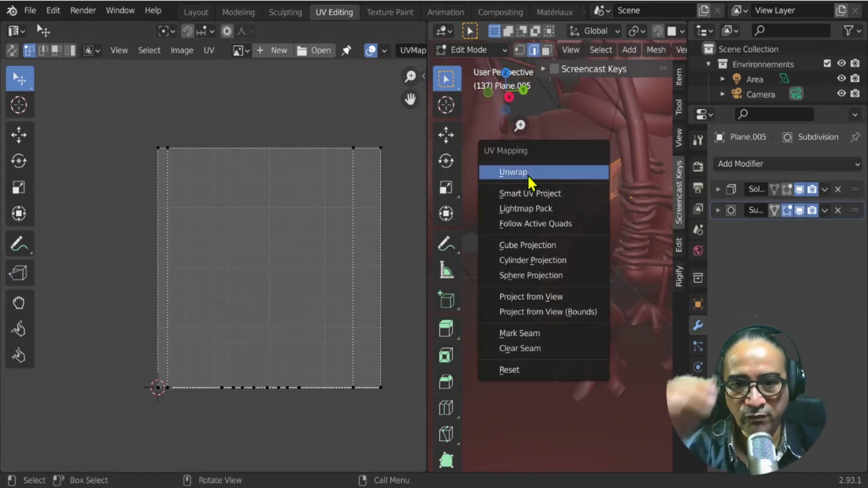
{"action": "left_click", "coordinate": [511, 174]}
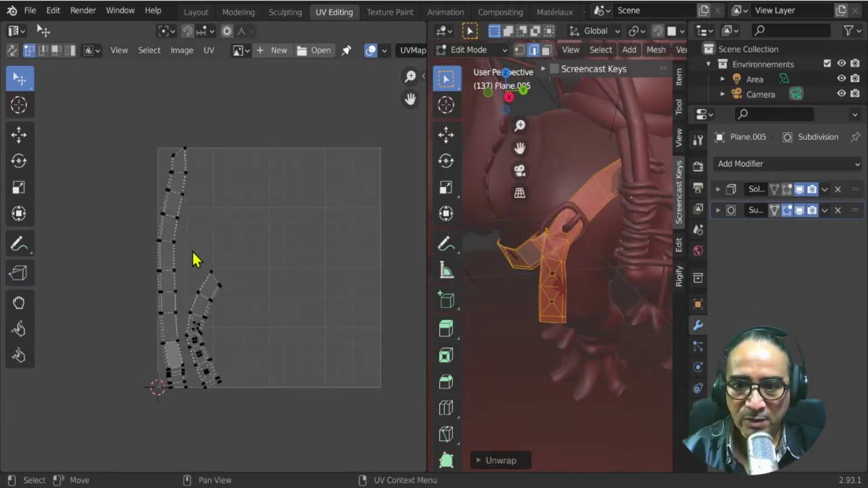
Select the strap, chest piece and collar together in Object Mode and enter Edit Mode on all three.
{"action": "scroll", "coordinate": [506, 285], "scroll_direction": "down", "scroll_amount": 3}
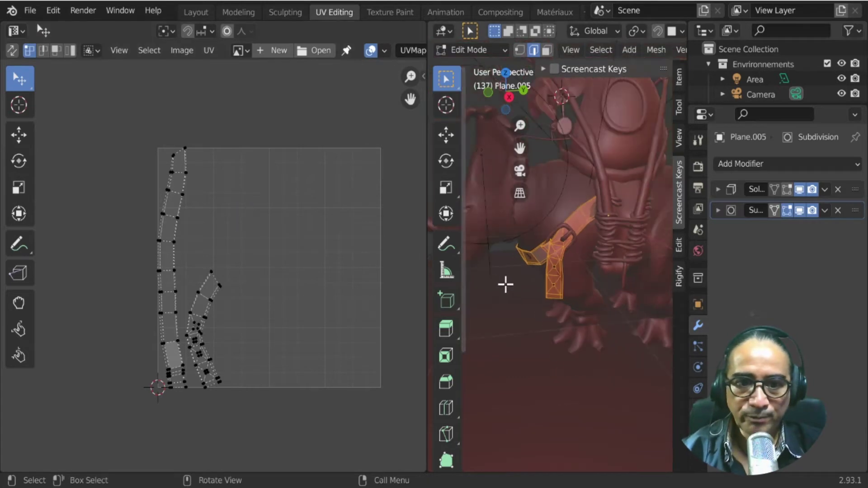
{"action": "key", "text": "Tab"}
{"action": "middle_click_drag", "start_coordinate": [579, 294], "coordinate": [541, 305]}
{"action": "left_click", "coordinate": [574, 233], "text": "shift"}
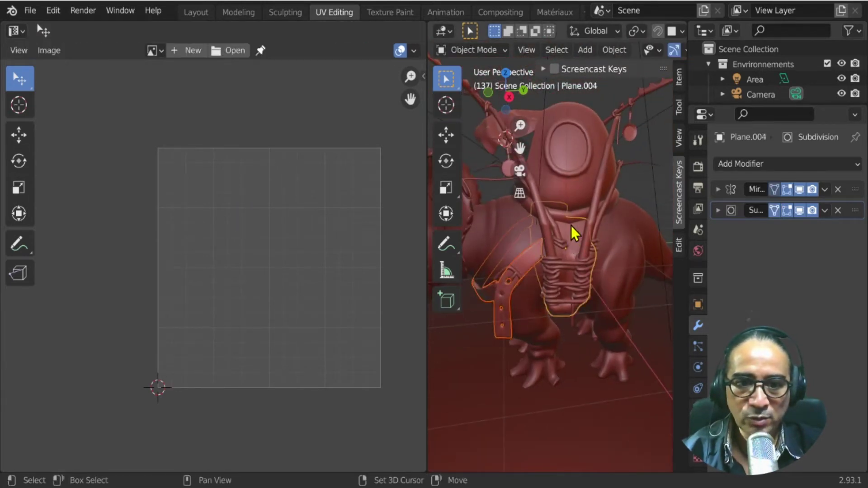
{"action": "left_click", "coordinate": [575, 221], "text": "shift"}
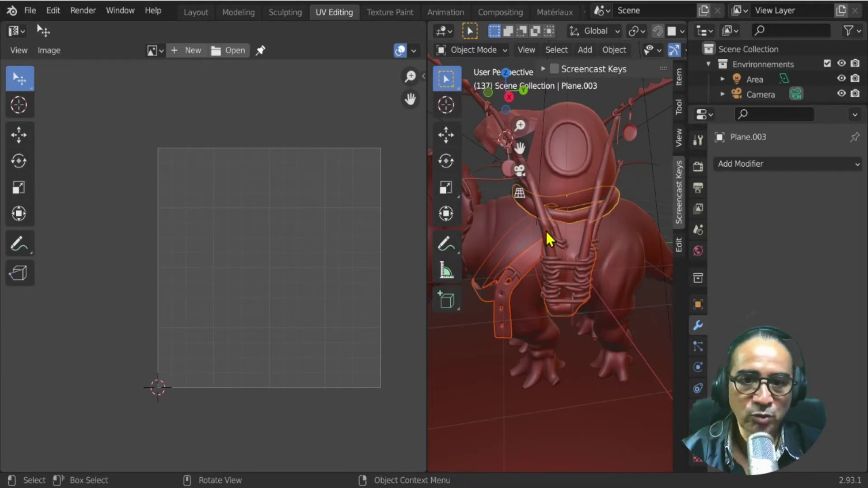
{"action": "left_click", "coordinate": [471, 54]}
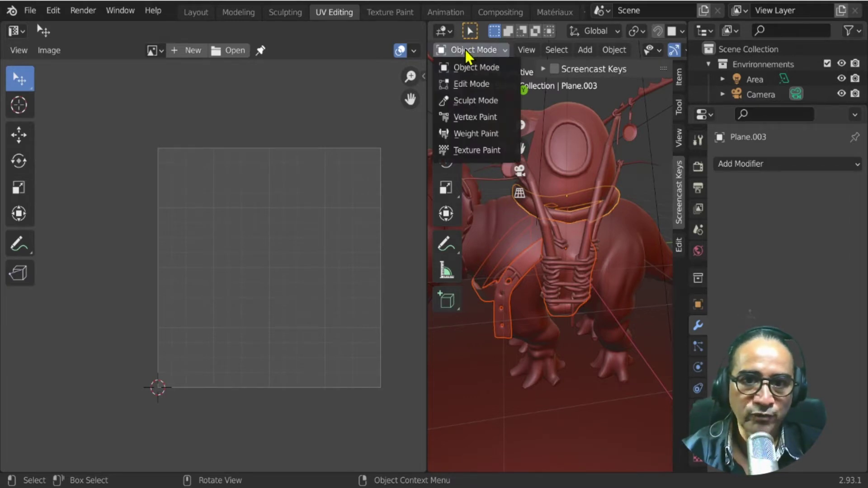
{"action": "left_click", "coordinate": [471, 85]}
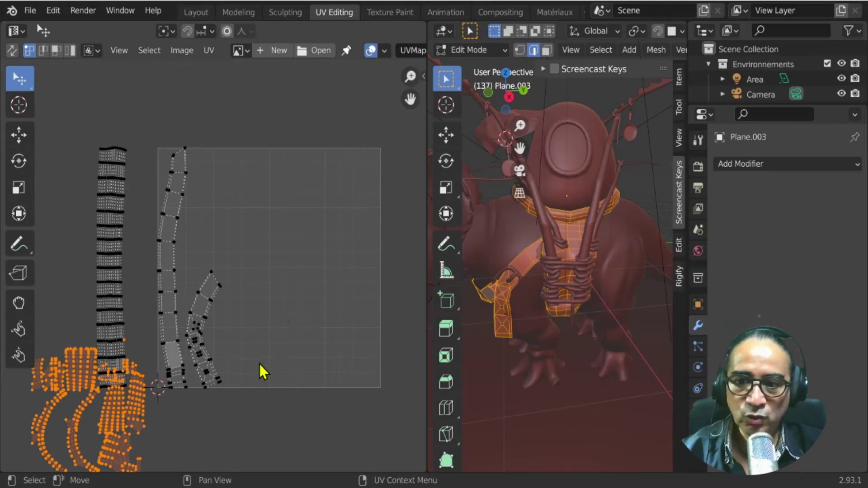
Select the collar's linked UV island and move it into the tile, just right of the strap islands.
{"action": "scroll", "coordinate": [264, 372], "scroll_direction": "down", "scroll_amount": 1}
{"action": "middle_click_drag", "start_coordinate": [264, 372], "coordinate": [313, 237]}
{"action": "left_click", "coordinate": [171, 126]}
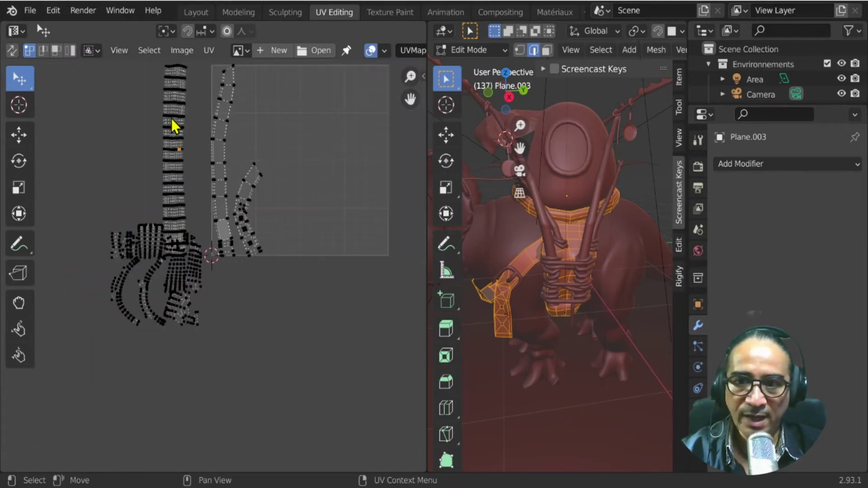
{"action": "key", "text": "l"}
{"action": "key", "text": "g"}
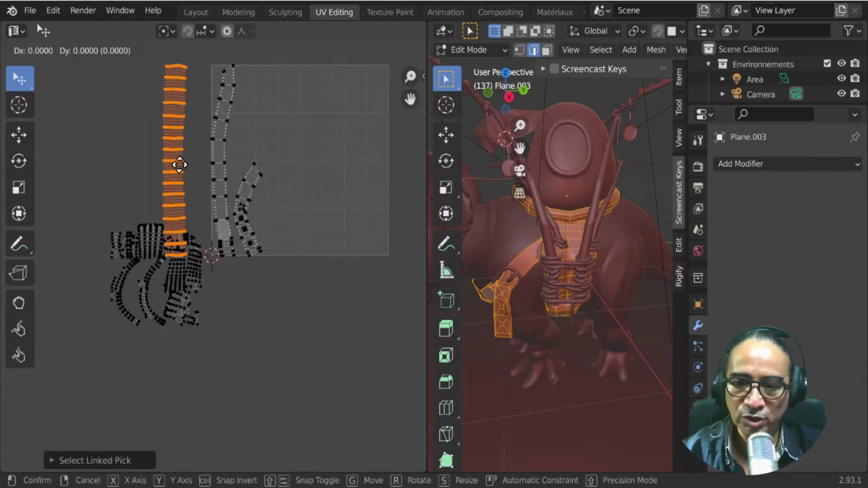
{"action": "left_click", "coordinate": [283, 183]}
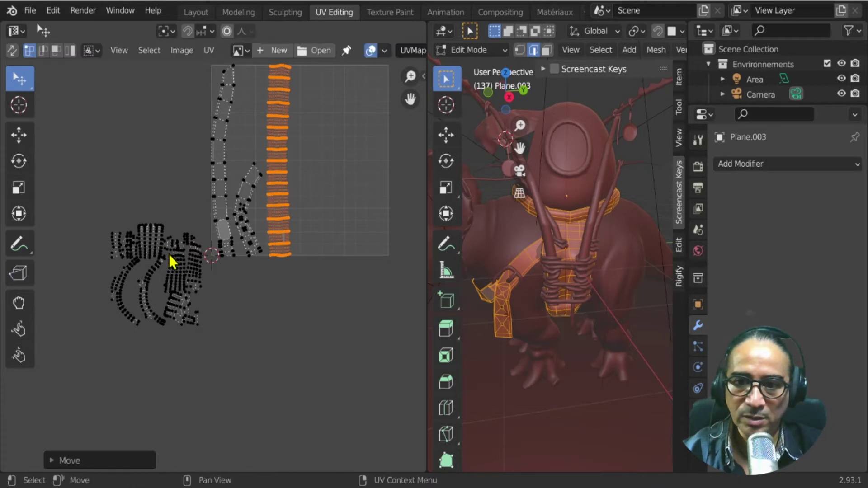
Box-select the chest piece's UV islands and move them into the tile's free lower-right area.
{"action": "left_click", "coordinate": [105, 220]}
{"action": "key", "text": "b"}
{"action": "left_click_drag", "start_coordinate": [87, 196], "coordinate": [207, 352]}
{"action": "key", "text": "g"}
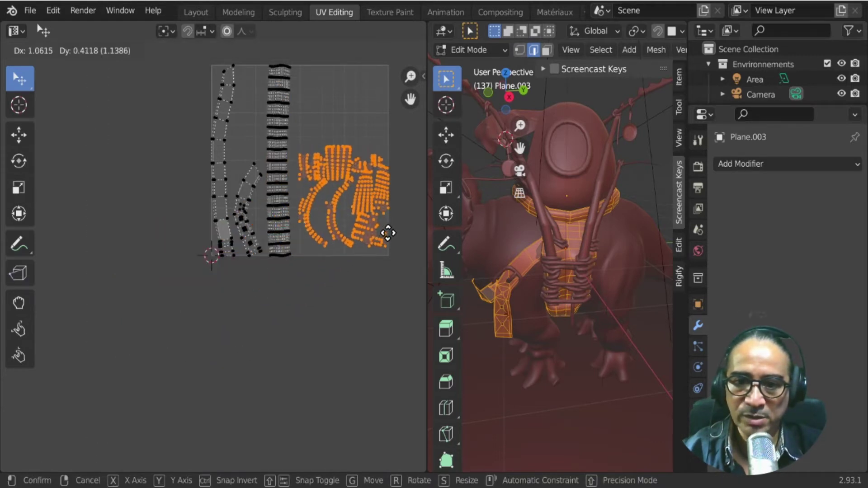
{"action": "left_click", "coordinate": [384, 235]}
{"action": "middle_click_drag", "start_coordinate": [371, 281], "coordinate": [332, 339]}
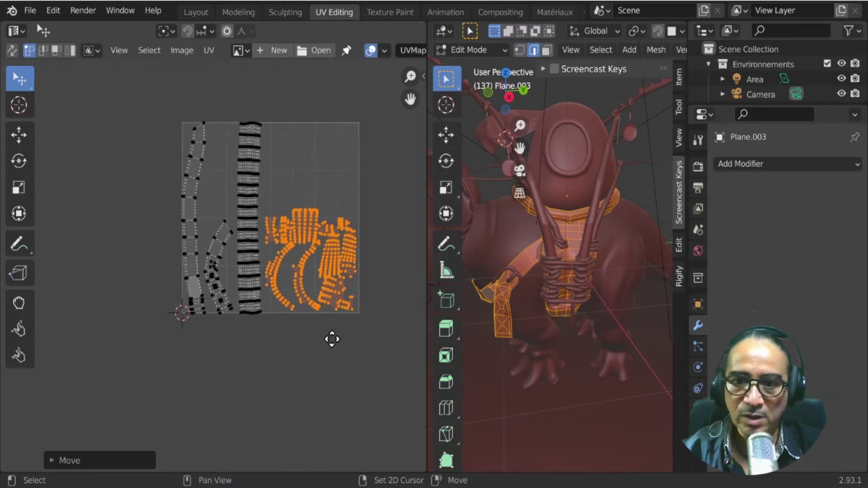
{"action": "scroll", "coordinate": [262, 333], "scroll_direction": "up", "scroll_amount": 4}
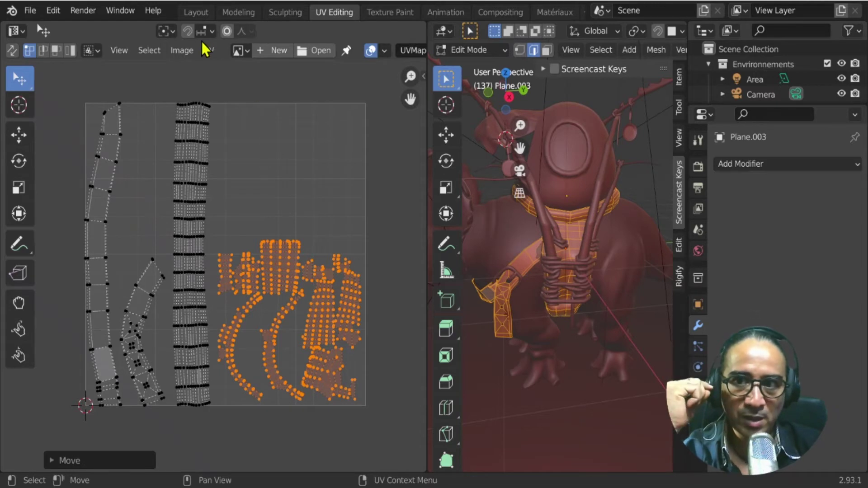
Start a new 1024 px image in the UV editor, name it cuir-sino and disable its alpha channel.
{"action": "left_click", "coordinate": [182, 51]}
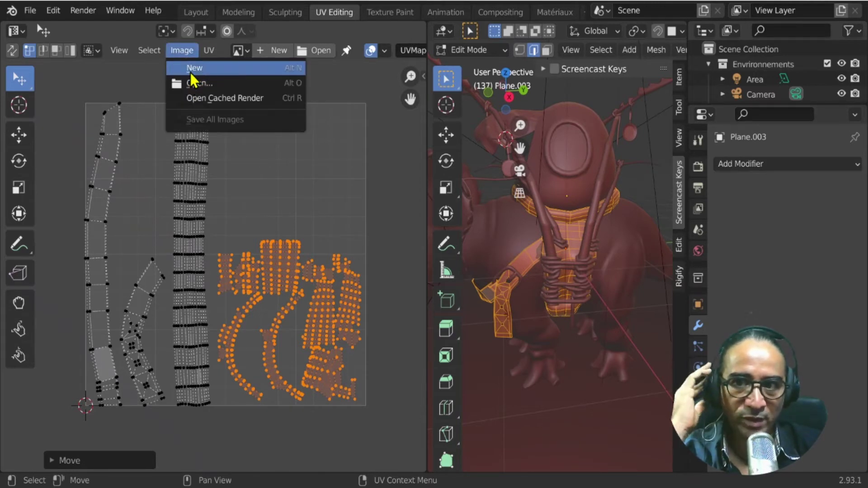
{"action": "left_click", "coordinate": [194, 68]}
{"action": "left_click", "coordinate": [204, 97]}
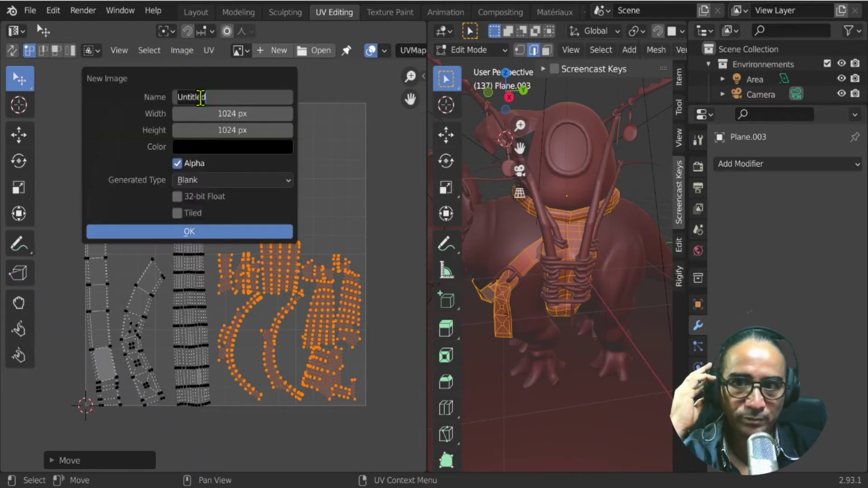
{"action": "type", "text": "cuir-sino"}
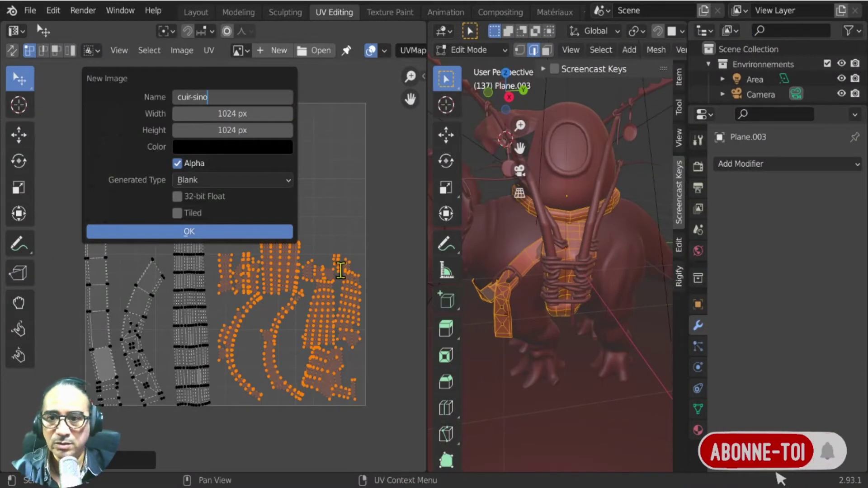
{"action": "left_click", "coordinate": [178, 163]}
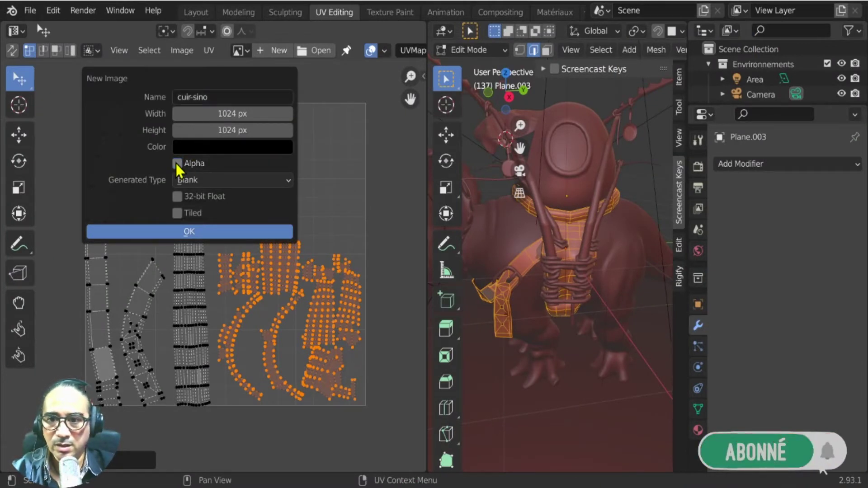
Set the new image's color to leather brown (H 0.074, S 0.617, V 0.494) and create the image.
{"action": "left_click", "coordinate": [208, 149]}
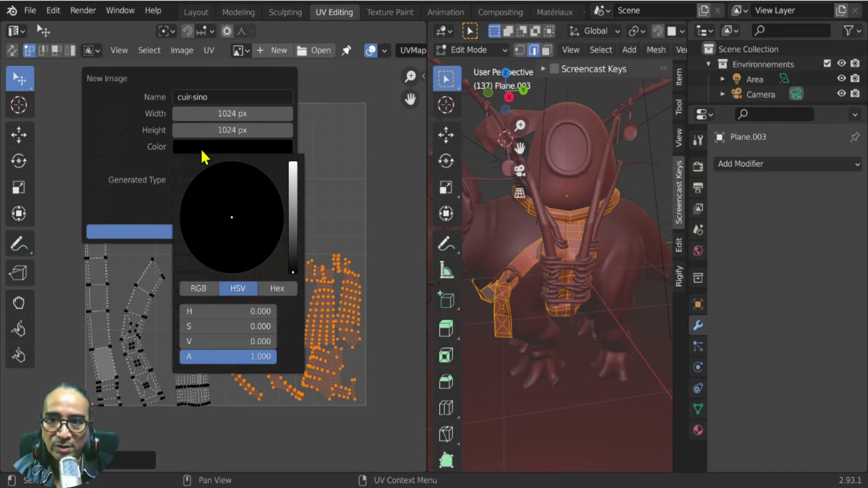
{"action": "left_click", "coordinate": [204, 151]}
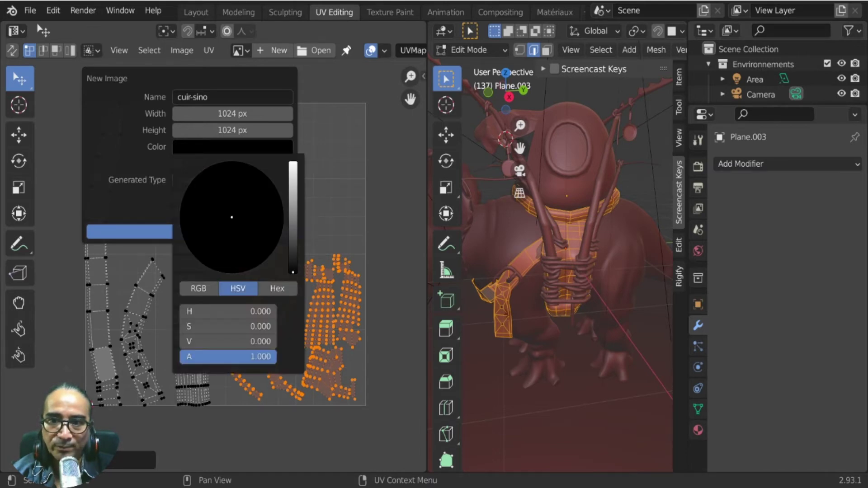
{"action": "left_click_drag", "start_coordinate": [293, 271], "coordinate": [293, 218]}
{"action": "left_click", "coordinate": [212, 246]}
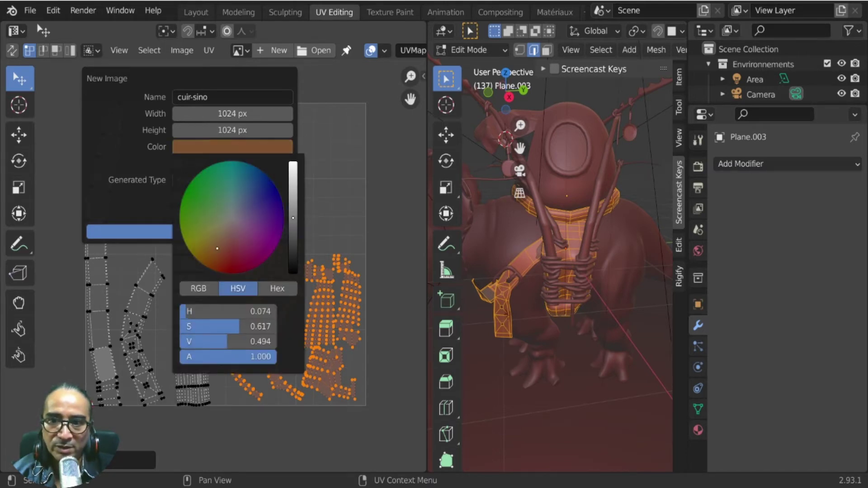
{"action": "left_click", "coordinate": [188, 235]}
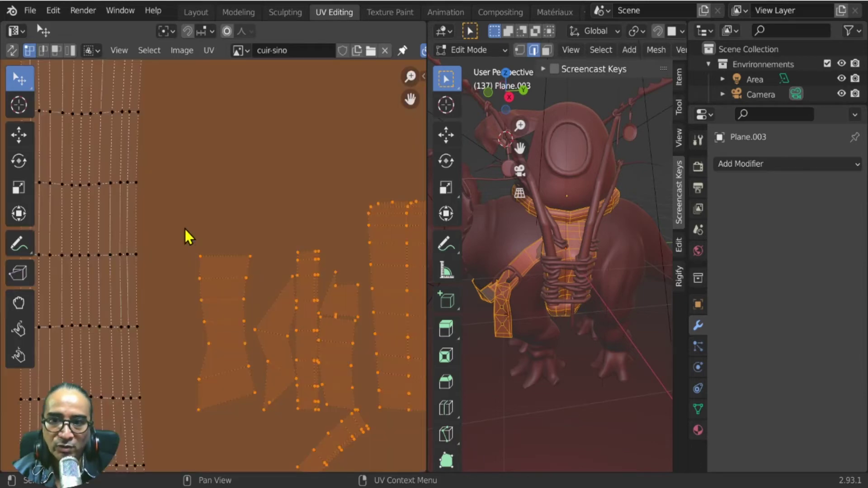
{"action": "scroll", "coordinate": [188, 240], "scroll_direction": "down", "scroll_amount": 1}
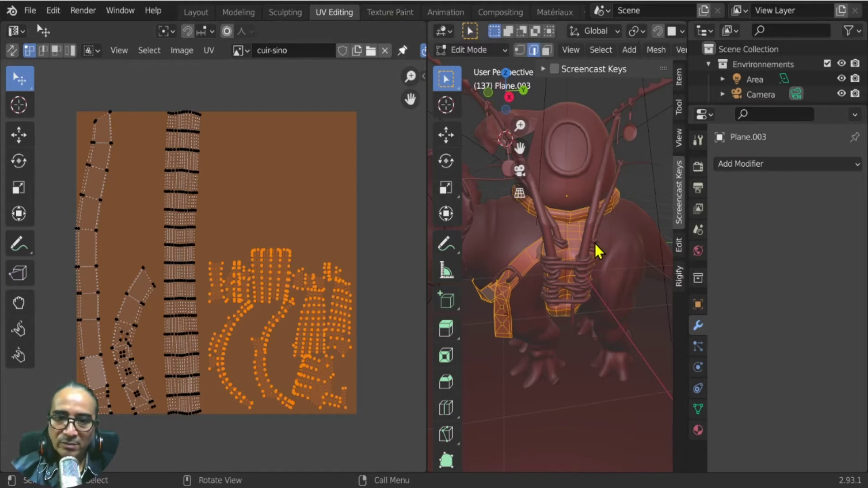
Return to Object Mode, select the chest piece and rename its material to cuir in the Matériaux workspace.
{"action": "key", "text": "Tab"}
{"action": "left_click", "coordinate": [571, 222]}
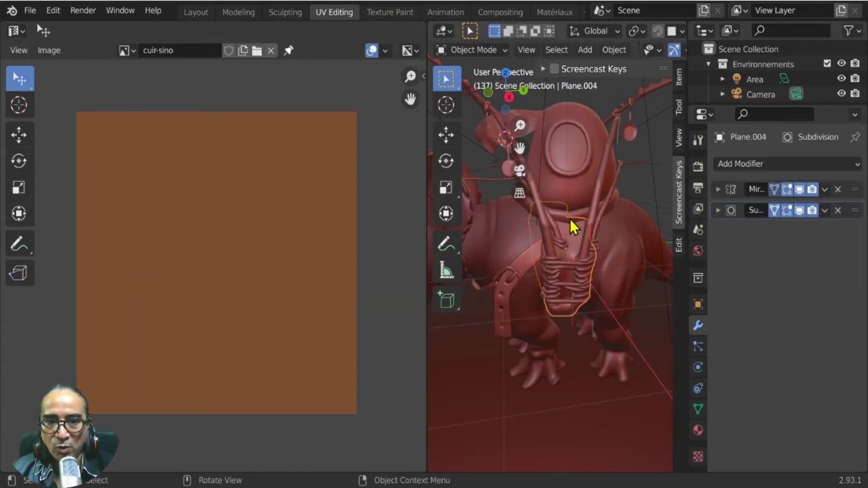
{"action": "left_click", "coordinate": [557, 13]}
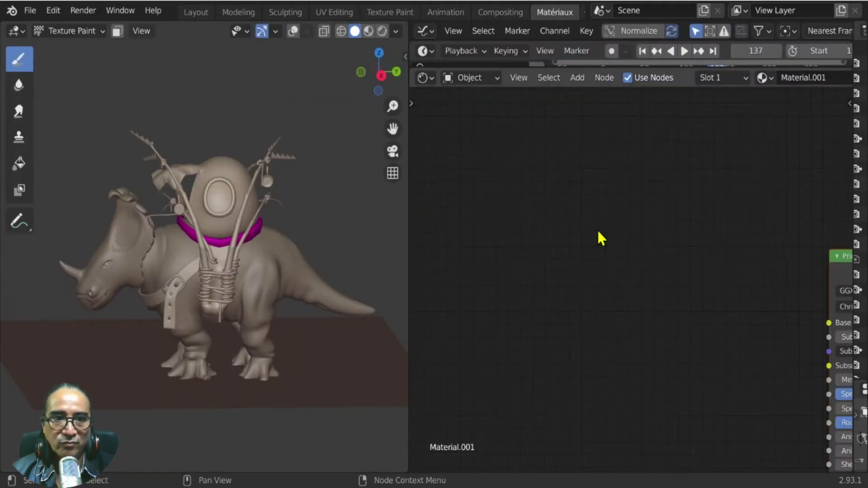
{"action": "middle_click_drag", "start_coordinate": [742, 190], "coordinate": [444, 120]}
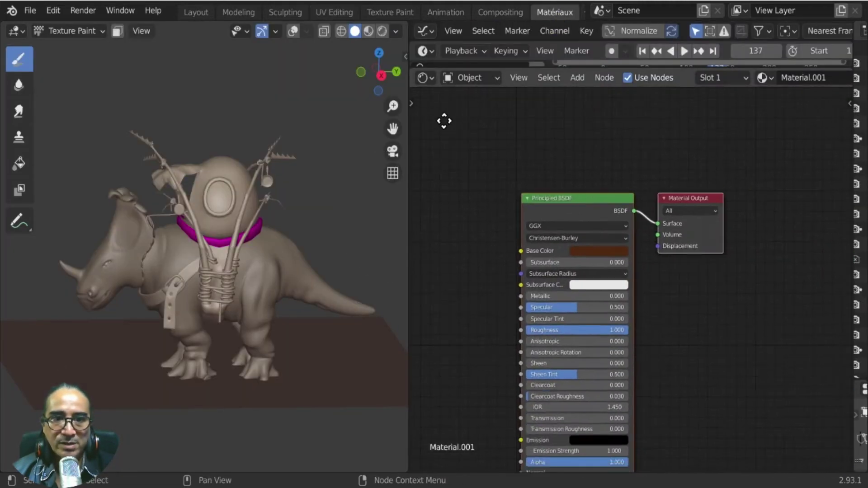
{"action": "left_click", "coordinate": [814, 77]}
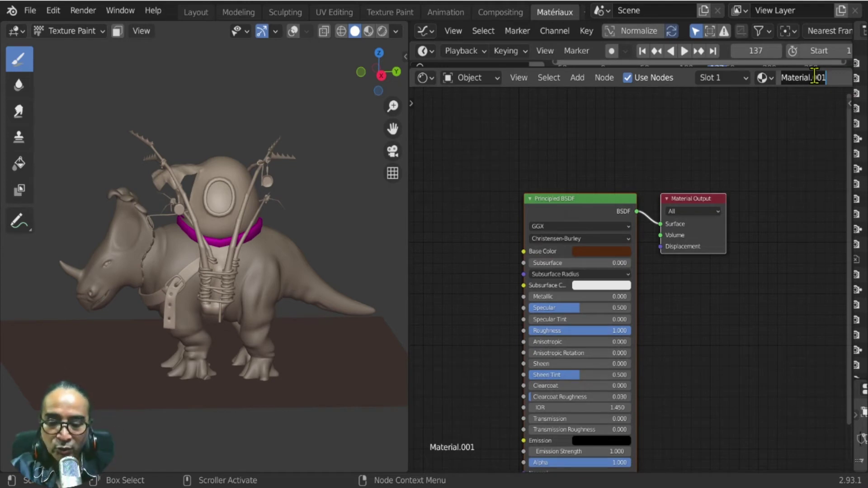
{"action": "type", "text": "cuir"}
{"action": "key", "text": "Return"}
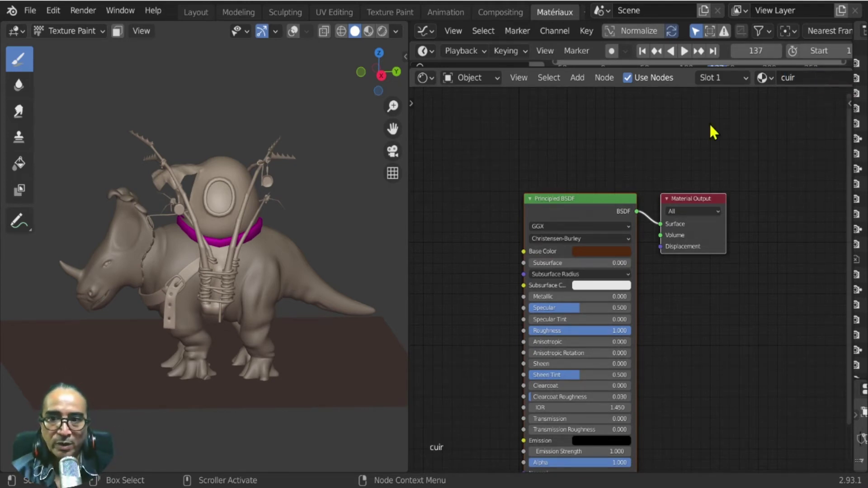
Put the Matériaux 3D viewport in Object Mode with Material Preview shading and show the overlays.
{"action": "left_click", "coordinate": [72, 31]}
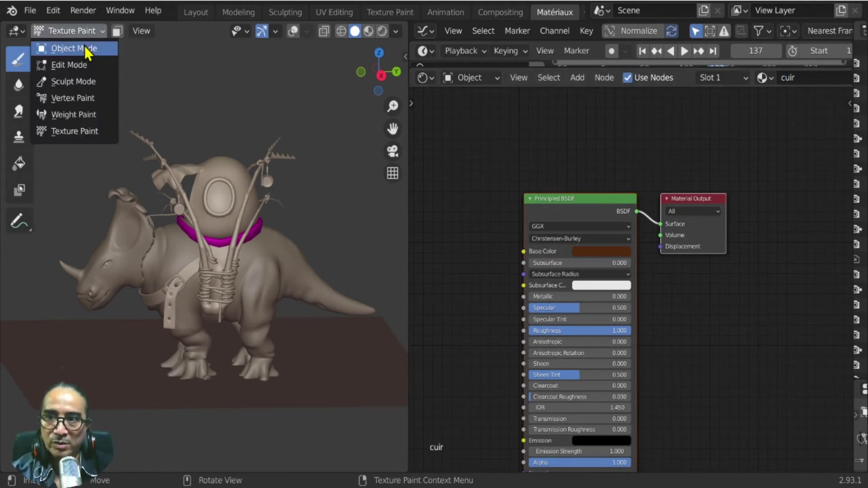
{"action": "left_click", "coordinate": [86, 49]}
{"action": "scroll", "coordinate": [219, 285], "scroll_direction": "up", "scroll_amount": 5}
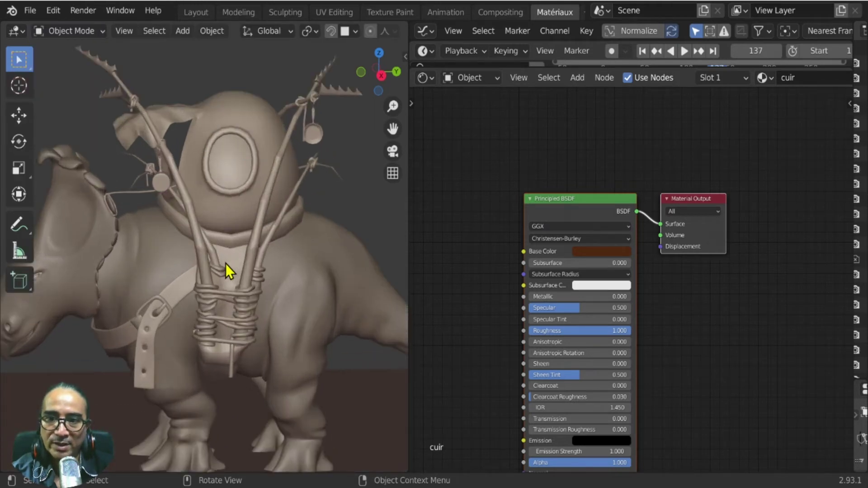
{"action": "middle_click_drag", "start_coordinate": [321, 27], "coordinate": [140, 20]}
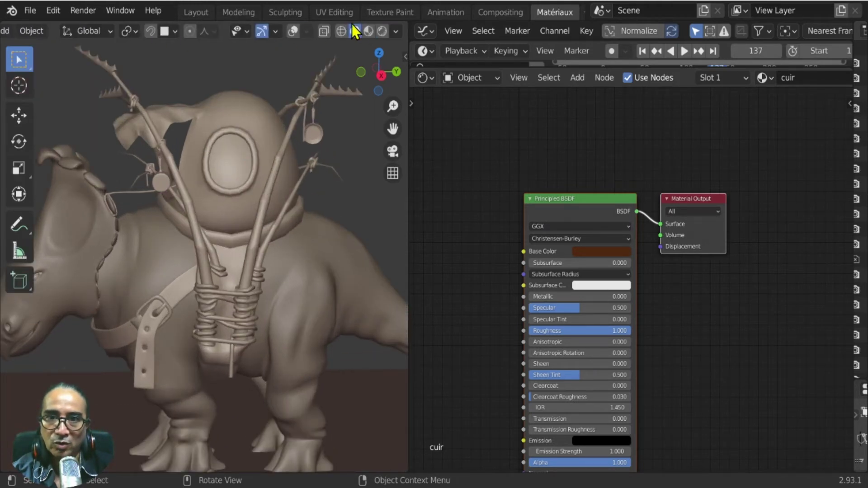
{"action": "left_click", "coordinate": [368, 33]}
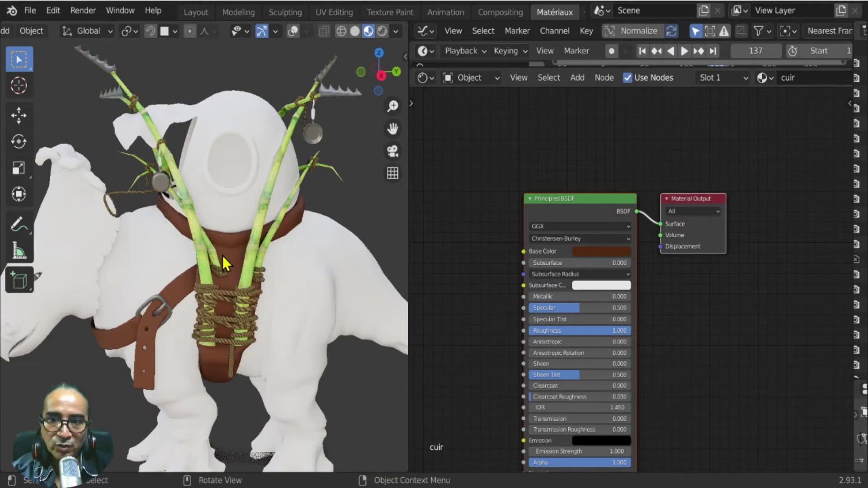
{"action": "left_click", "coordinate": [293, 31]}
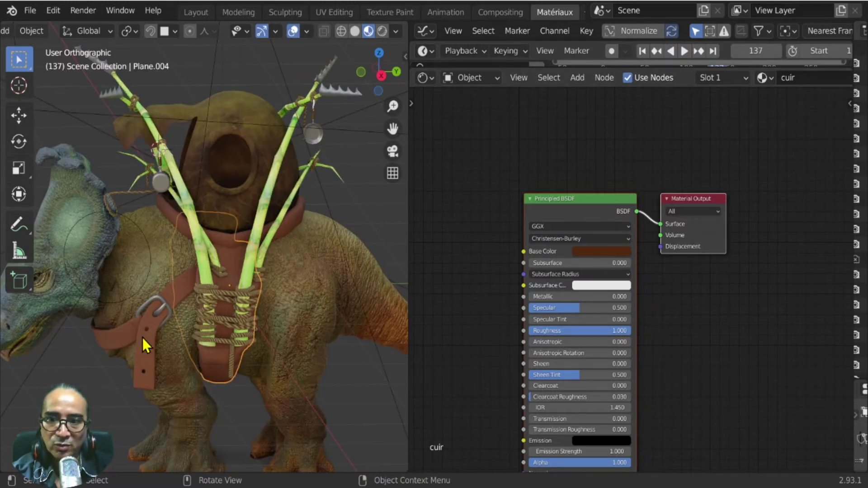
Select the belt strap, collapse its Material Output node and move it and the Principled BSDF to free space beside them.
{"action": "left_click", "coordinate": [149, 350]}
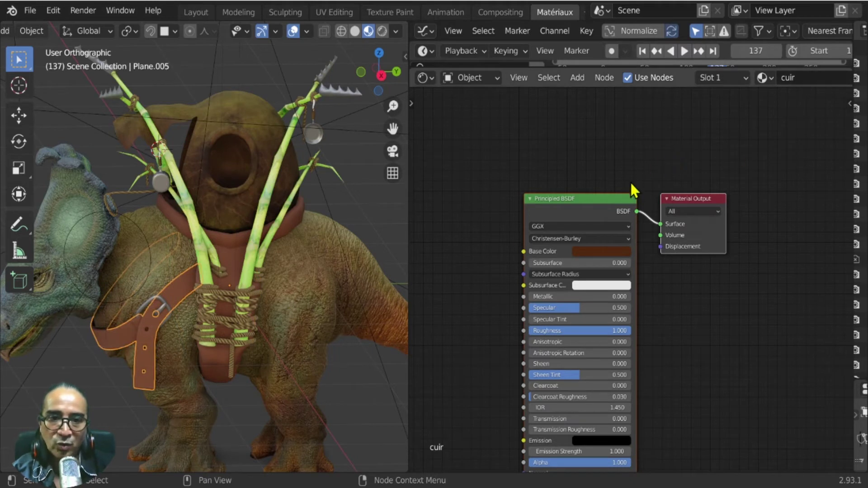
{"action": "middle_click_drag", "start_coordinate": [592, 168], "coordinate": [615, 147]}
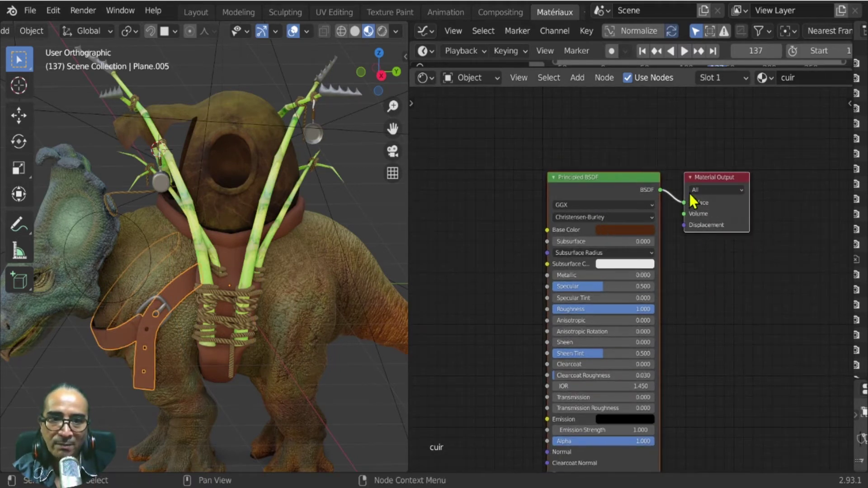
{"action": "key", "text": "h"}
{"action": "left_click_drag", "start_coordinate": [692, 192], "coordinate": [781, 144]}
{"action": "left_click_drag", "start_coordinate": [637, 183], "coordinate": [703, 150]}
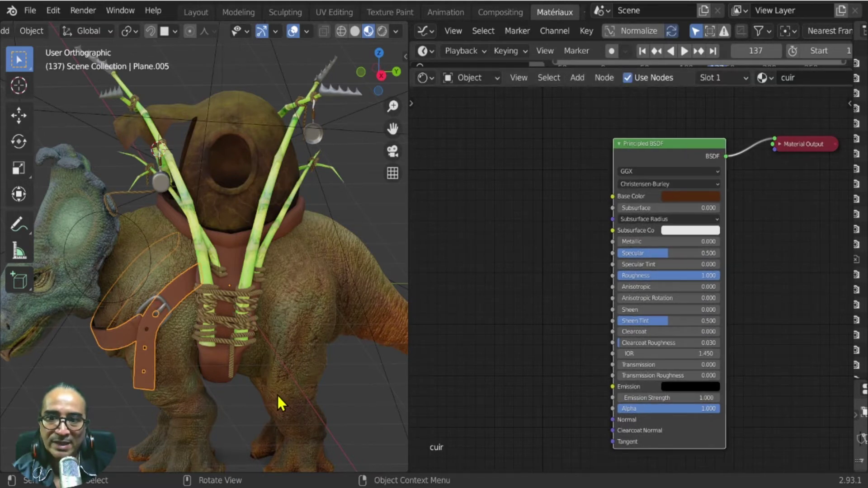
Add the chest piece and collar to the strap selection, and examine the harness against the Sinoceratops body.
{"action": "middle_click_drag", "start_coordinate": [277, 394], "coordinate": [226, 253]}
{"action": "left_click", "coordinate": [224, 246], "text": "shift"}
{"action": "left_click", "coordinate": [223, 244], "text": "shift"}
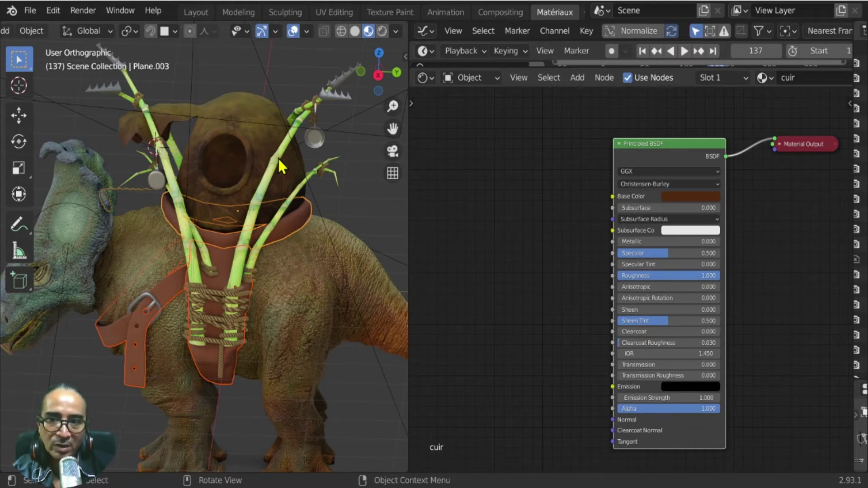
{"action": "middle_click_drag", "start_coordinate": [277, 283], "coordinate": [253, 348]}
{"action": "left_click", "coordinate": [265, 351]}
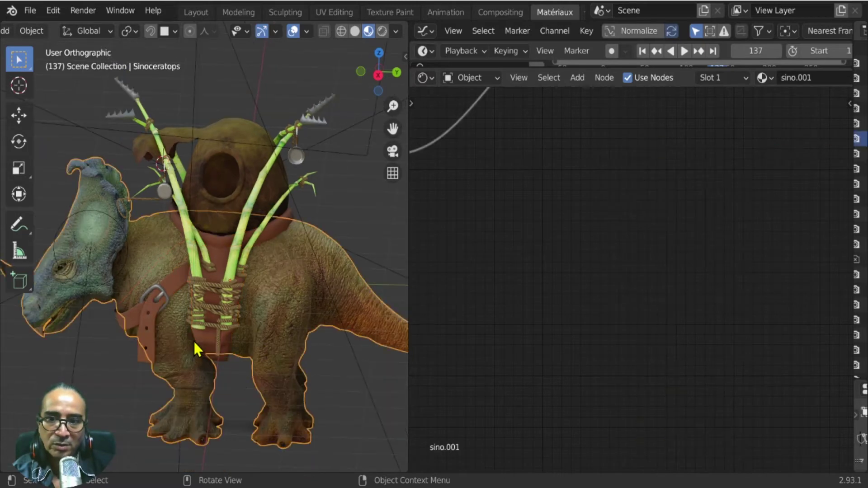
{"action": "middle_click_drag", "start_coordinate": [193, 341], "coordinate": [225, 335]}
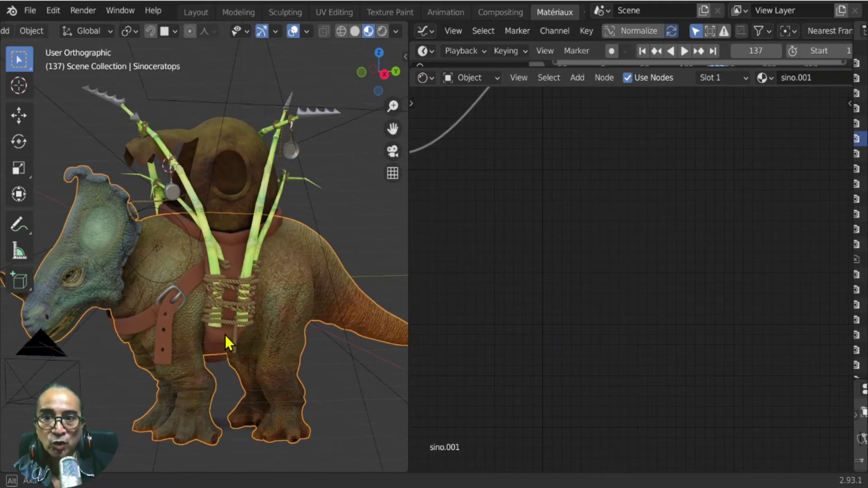
Select the bamboo poles with spiked metal tips, enter Edit Mode and get close to one metal tip.
{"action": "left_click", "coordinate": [316, 112]}
{"action": "left_click", "coordinate": [316, 112]}
{"action": "key", "text": "Tab"}
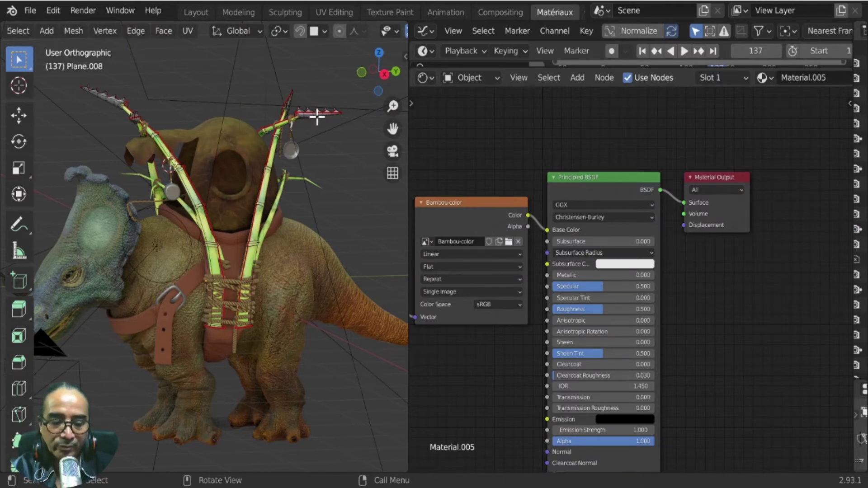
{"action": "key", "text": "KP_Decimal"}
{"action": "middle_click_drag", "start_coordinate": [316, 121], "coordinate": [192, 245]}
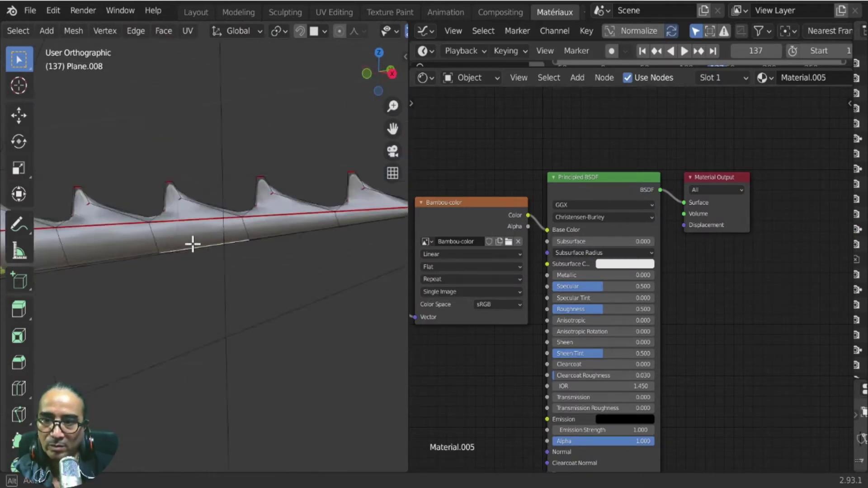
{"action": "scroll", "coordinate": [193, 245], "scroll_direction": "down", "scroll_amount": 5}
{"action": "middle_click_drag", "start_coordinate": [246, 240], "coordinate": [96, 67]}
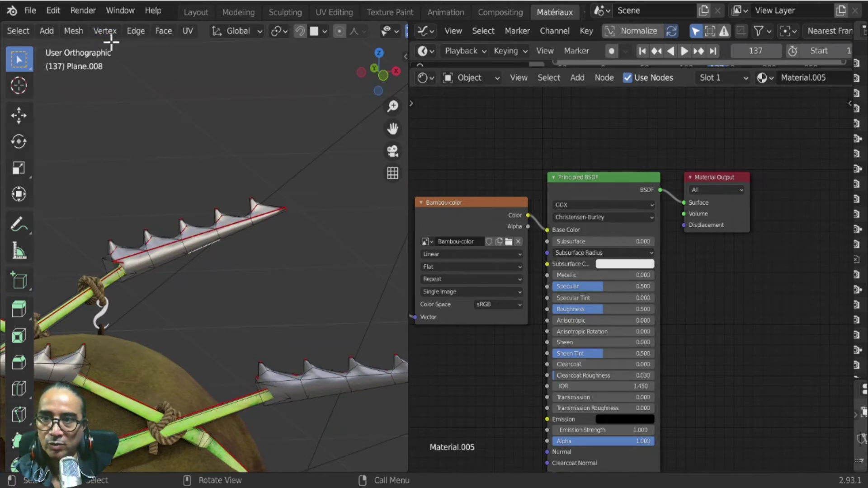
{"action": "scroll", "coordinate": [105, 30], "scroll_direction": "up", "scroll_amount": 5}
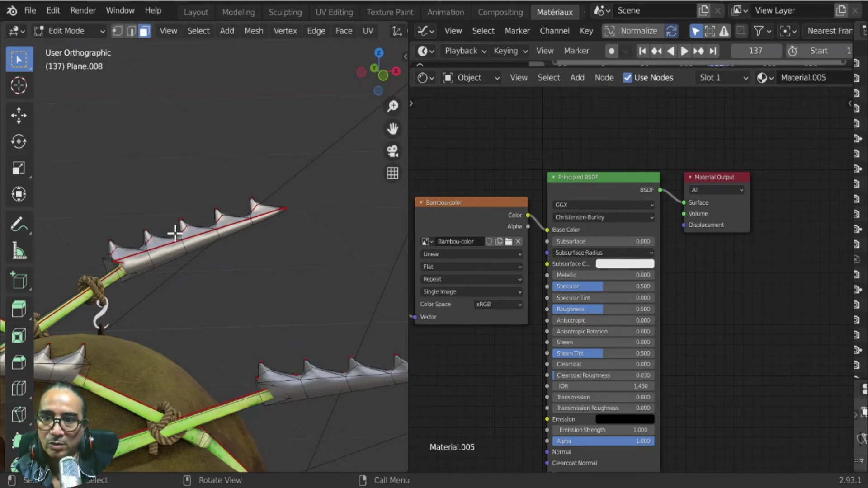
{"action": "left_click", "coordinate": [174, 250]}
{"action": "key", "text": "ctrl+l"}
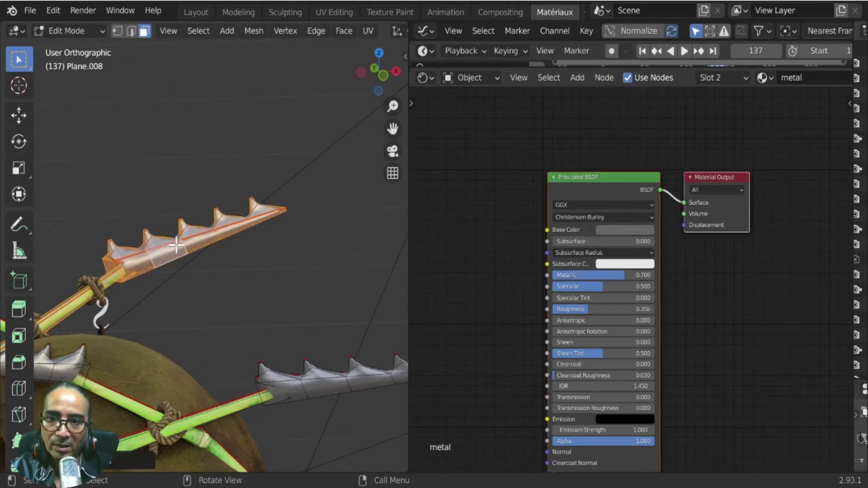
{"action": "key", "text": "alt+a"}
Select a face loop on the spiked metal tip and grow the selection four times to cover the whole tip.
{"action": "scroll", "coordinate": [249, 239], "scroll_direction": "up", "scroll_amount": 2}
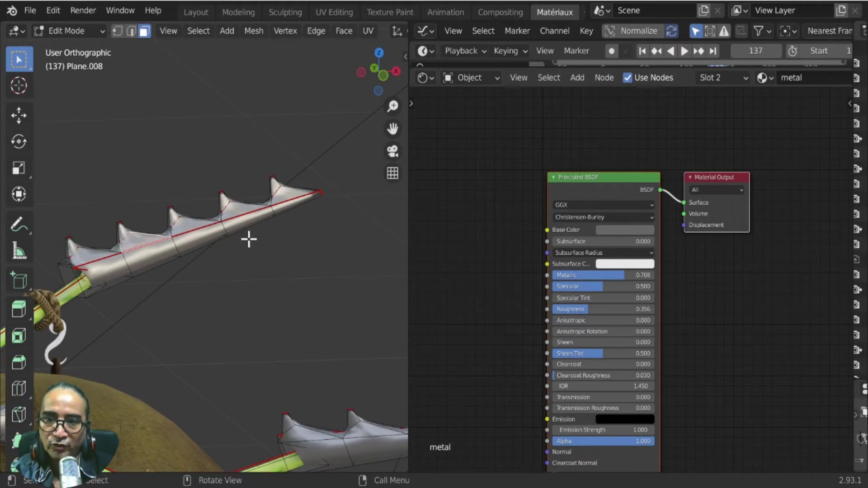
{"action": "left_click", "coordinate": [245, 208], "text": "alt"}
{"action": "key", "text": "ctrl+KP_Add"}
{"action": "key", "text": "ctrl+KP_Add"}
{"action": "key", "text": "ctrl+KP_Add"}
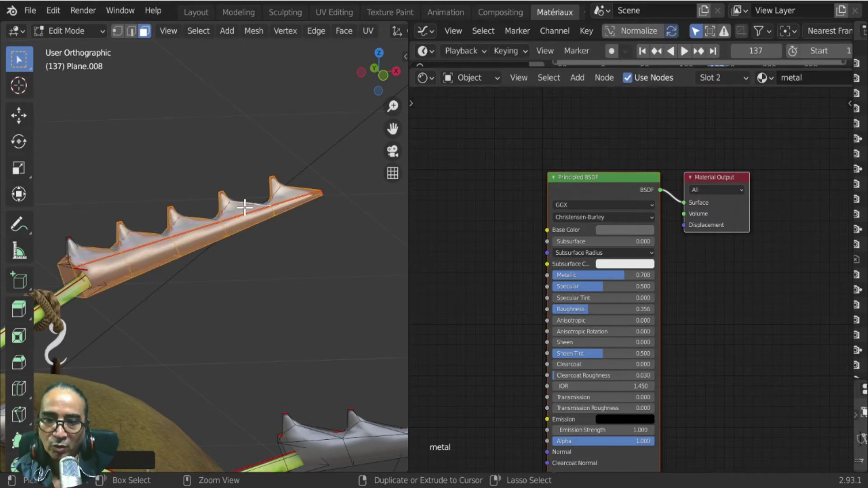
{"action": "key", "text": "ctrl+KP_Add"}
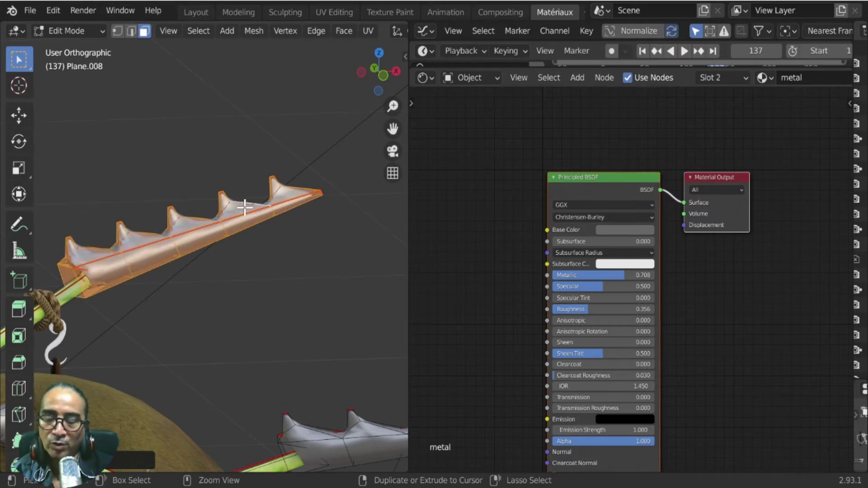
{"action": "scroll", "coordinate": [252, 220], "scroll_direction": "down", "scroll_amount": 3}
{"action": "middle_click_drag", "start_coordinate": [275, 255], "coordinate": [115, 254]}
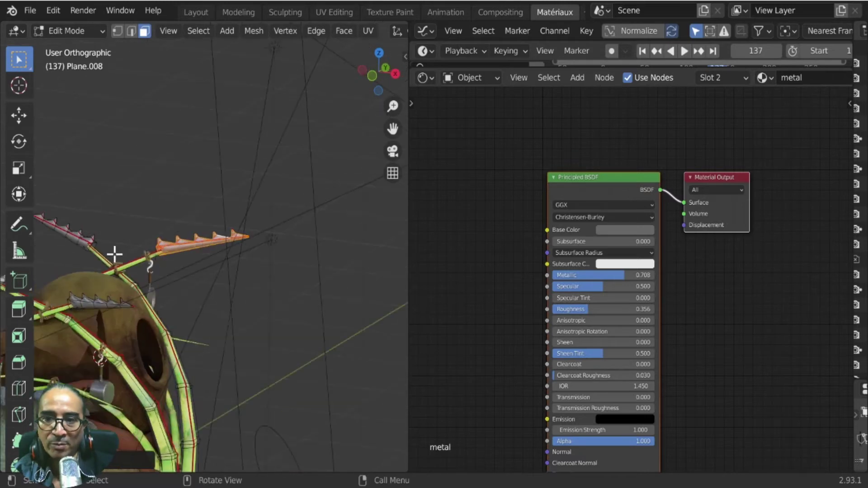
{"action": "middle_click_drag", "start_coordinate": [261, 333], "coordinate": [316, 294], "text": "shift"}
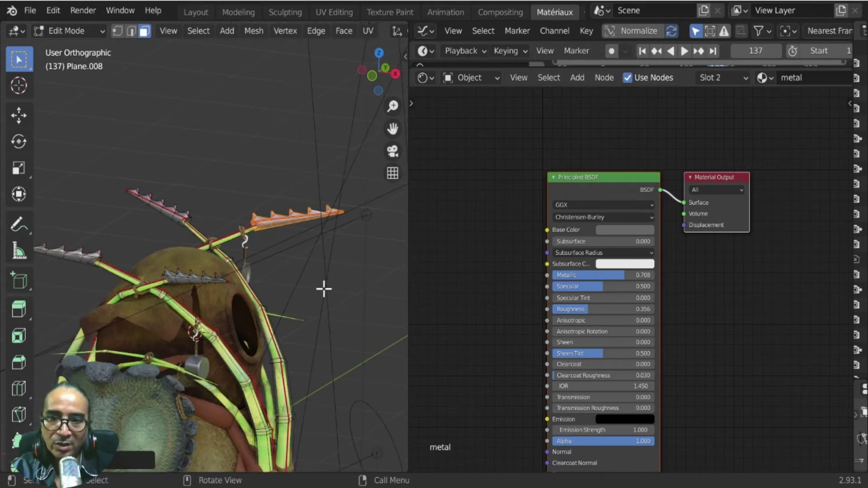
Add the other three spiked metal tips to the face selection, try extending it to linked geometry and undo that extension.
{"action": "middle_click_drag", "start_coordinate": [218, 272], "coordinate": [148, 183]}
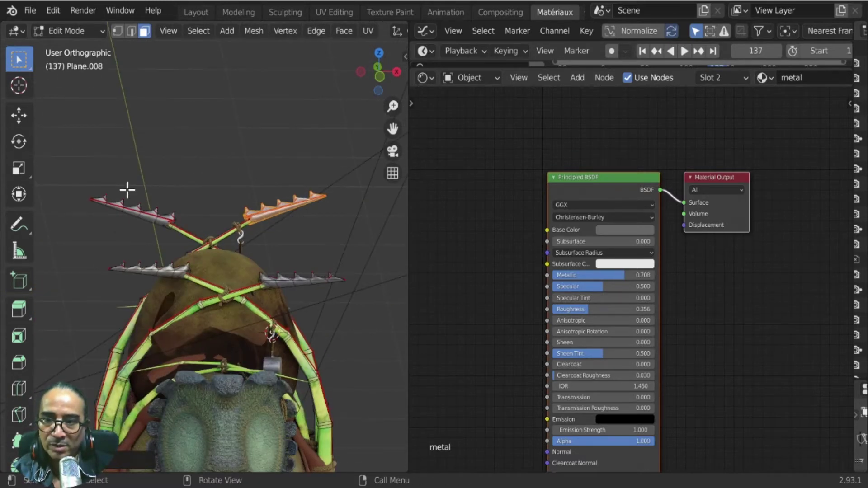
{"action": "left_click", "coordinate": [127, 190]}
{"action": "left_click_drag", "start_coordinate": [75, 155], "coordinate": [163, 232]}
{"action": "middle_click_drag", "start_coordinate": [164, 294], "coordinate": [161, 242]}
{"action": "left_click_drag", "start_coordinate": [62, 200], "coordinate": [179, 272]}
{"action": "middle_click_drag", "start_coordinate": [220, 311], "coordinate": [283, 173]}
{"action": "left_click_drag", "start_coordinate": [276, 166], "coordinate": [365, 227]}
{"action": "middle_click_drag", "start_coordinate": [341, 265], "coordinate": [357, 287]}
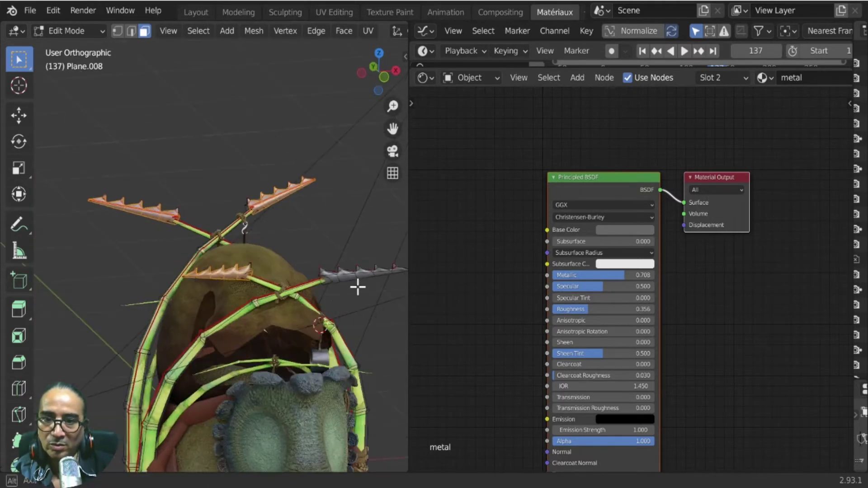
{"action": "middle_click_drag", "start_coordinate": [356, 253], "coordinate": [295, 224]}
{"action": "left_click_drag", "start_coordinate": [283, 215], "coordinate": [378, 226]}
{"action": "left_click_drag", "start_coordinate": [298, 219], "coordinate": [406, 286]}
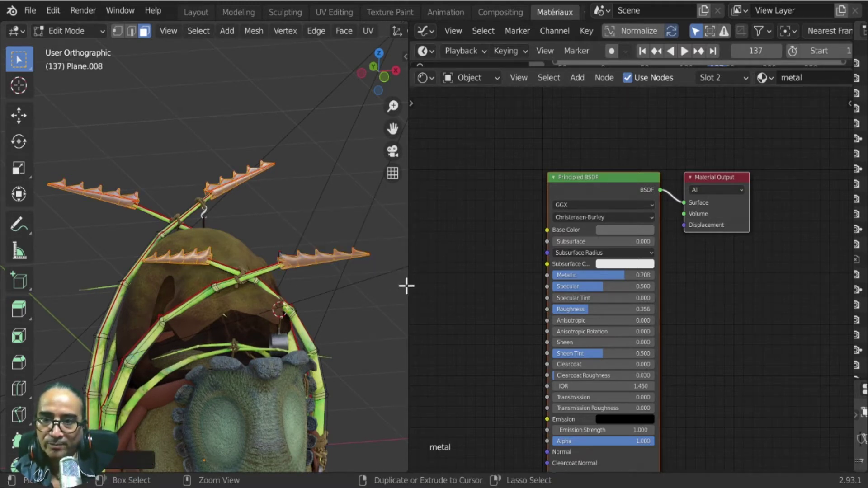
{"action": "key", "text": "ctrl+l"}
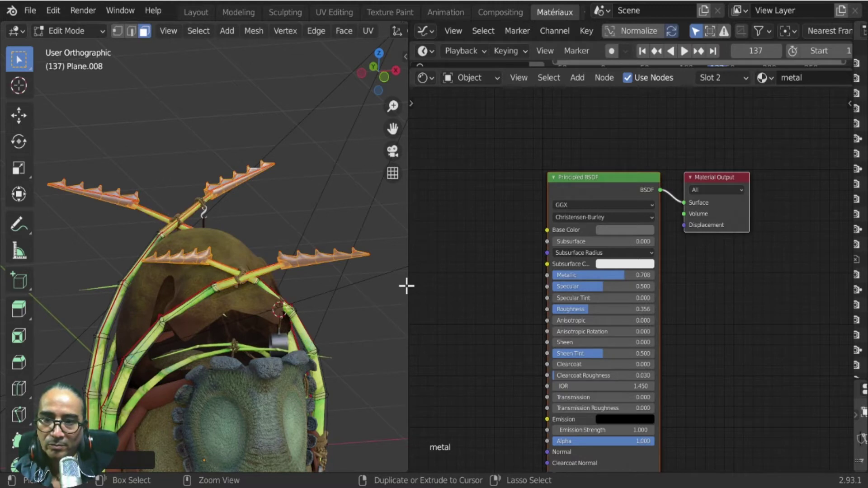
{"action": "key", "text": "ctrl+z"}
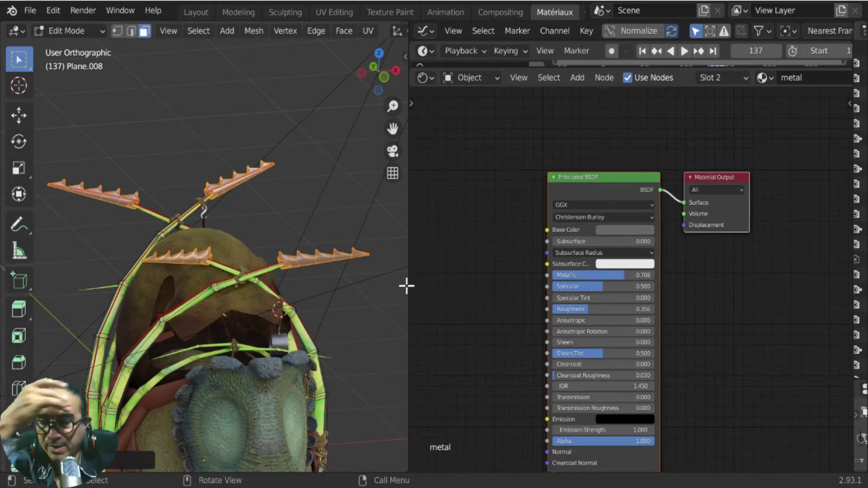
Unwrap the four selected metal tips and show their UV islands over the cuir-sino image in the UV Editing workspace.
{"action": "middle_click_drag", "start_coordinate": [281, 286], "coordinate": [250, 271]}
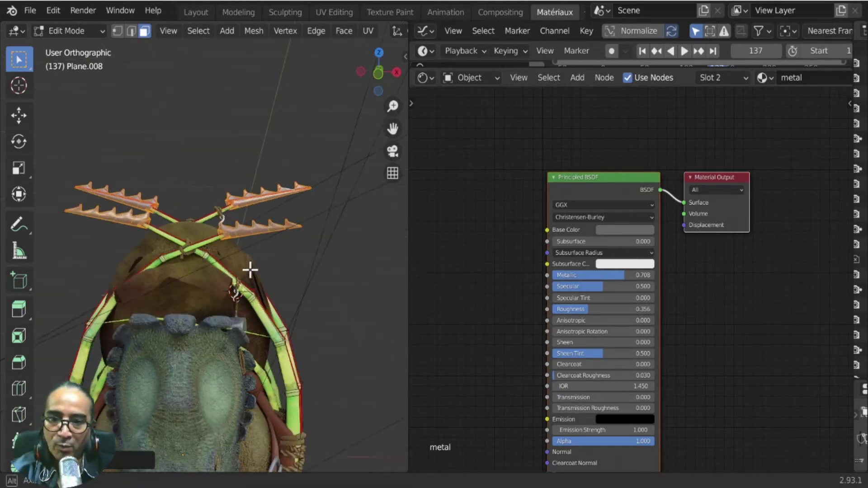
{"action": "key", "text": "u"}
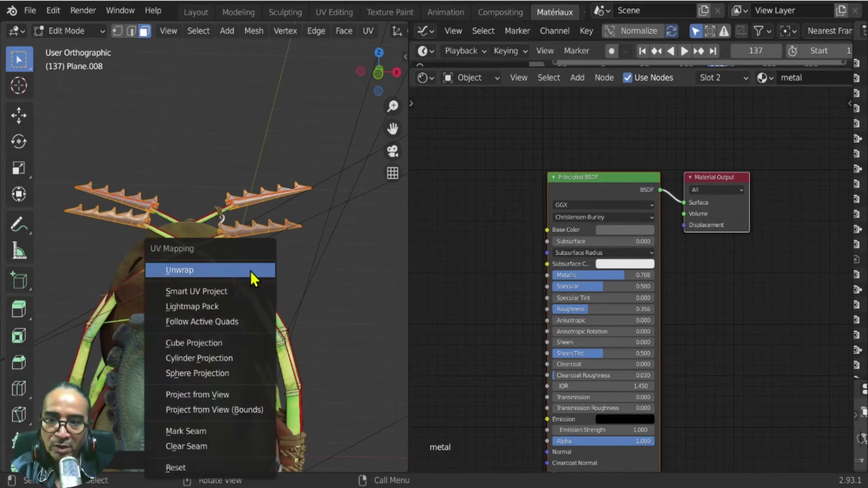
{"action": "left_click", "coordinate": [230, 272]}
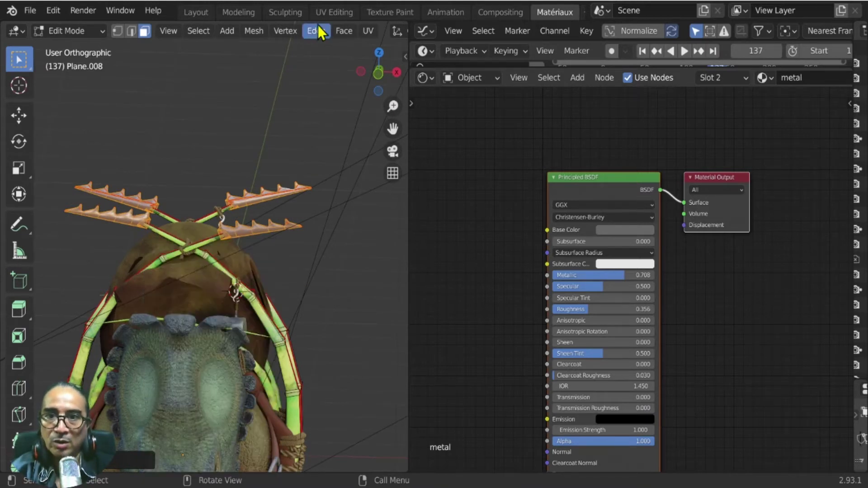
{"action": "left_click", "coordinate": [337, 12]}
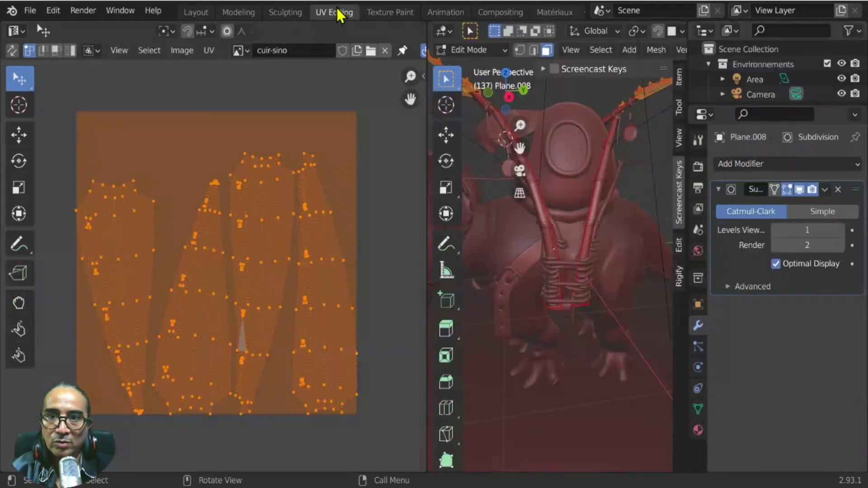
{"action": "scroll", "coordinate": [577, 280], "scroll_direction": "down", "scroll_amount": 5}
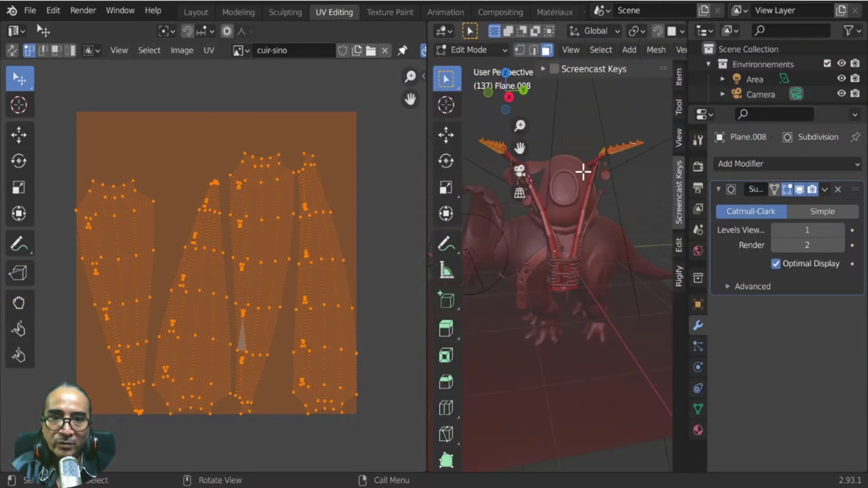
Run Unwrap again on the selected metal tips while checking how they sit on the model.
{"action": "key", "text": "u"}
{"action": "left_click", "coordinate": [562, 168]}
{"action": "key", "text": "u"}
{"action": "left_click", "coordinate": [550, 166]}
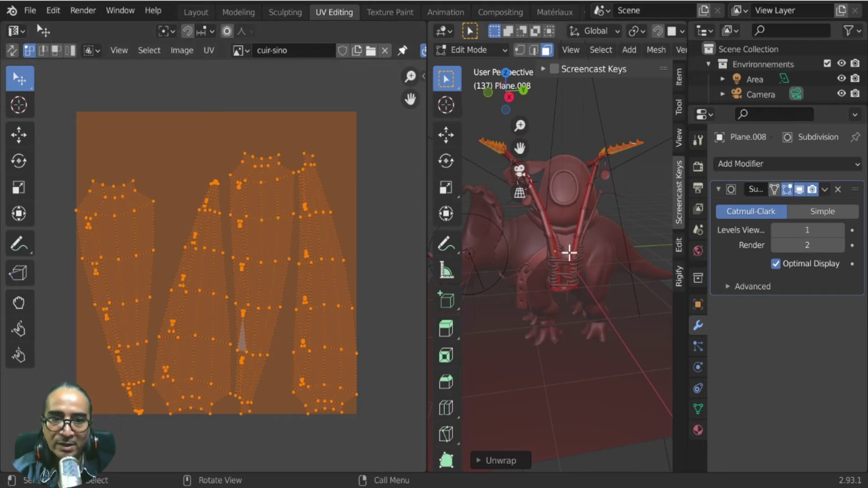
{"action": "scroll", "coordinate": [568, 253], "scroll_direction": "up", "scroll_amount": 8}
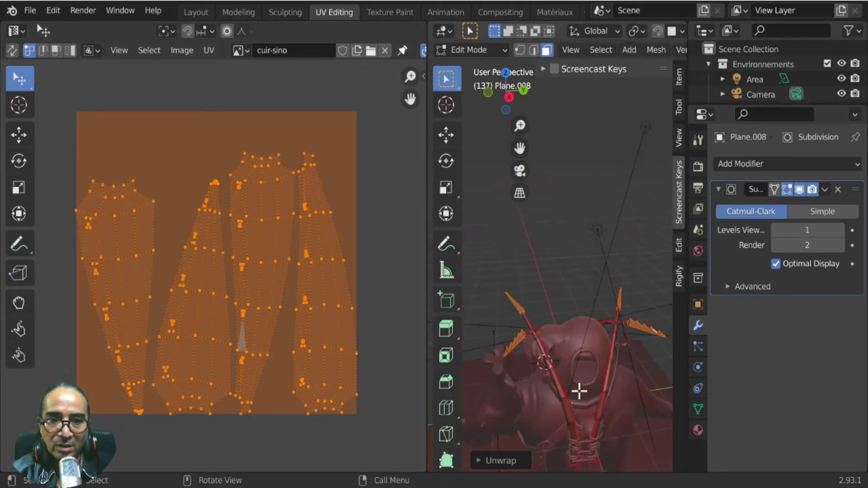
{"action": "scroll", "coordinate": [570, 294], "scroll_direction": "down", "scroll_amount": 6}
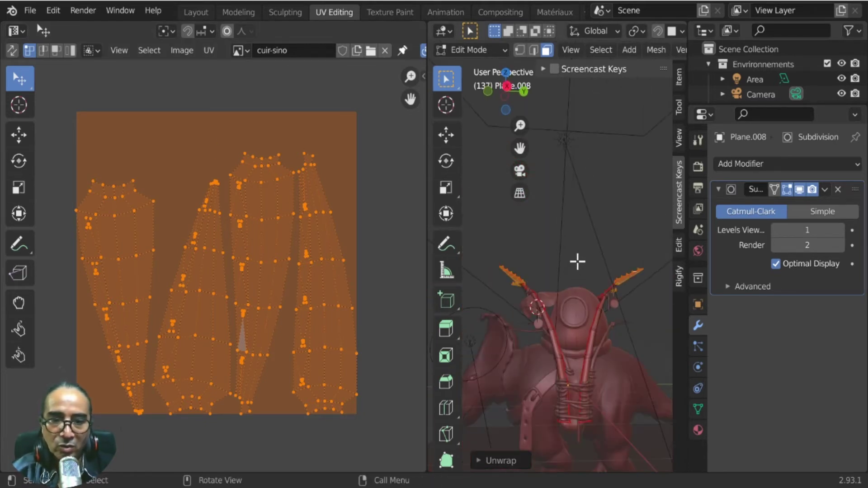
{"action": "key", "text": "u"}
{"action": "left_click", "coordinate": [506, 262]}
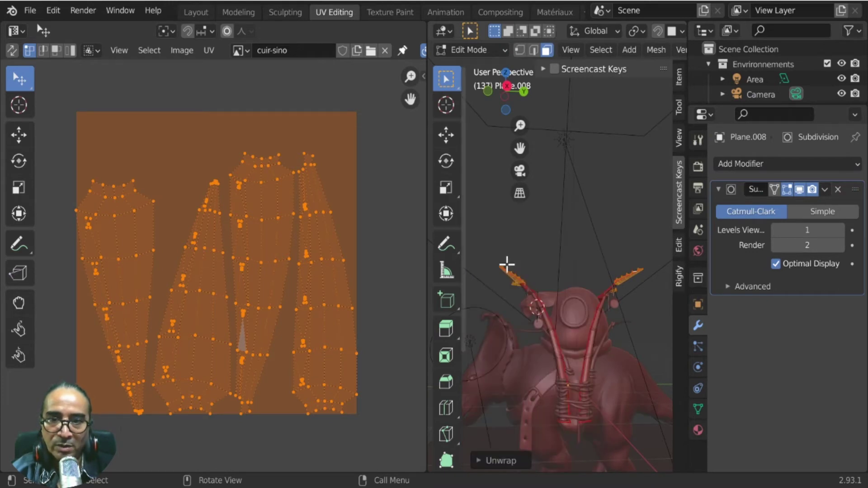
Try Smart UV Project on the metal tips with a 66° angle limit and 0.000 island margin, and inspect a resulting UV point.
{"action": "key", "text": "u"}
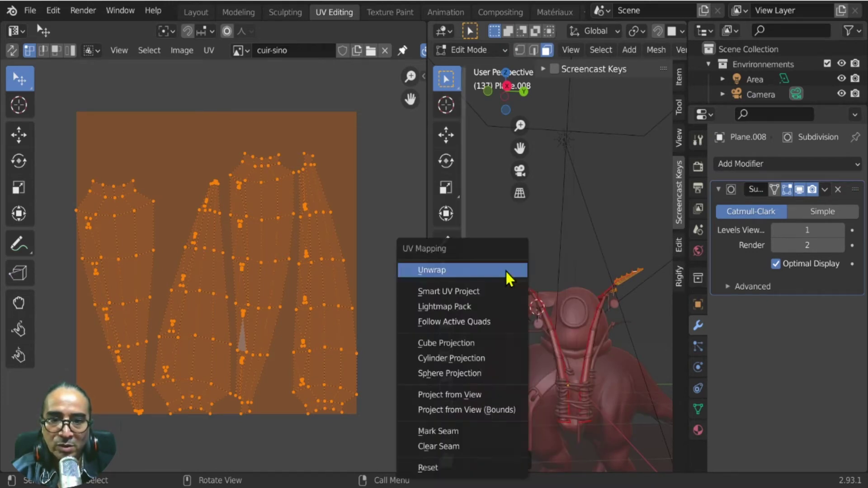
{"action": "left_click", "coordinate": [479, 301]}
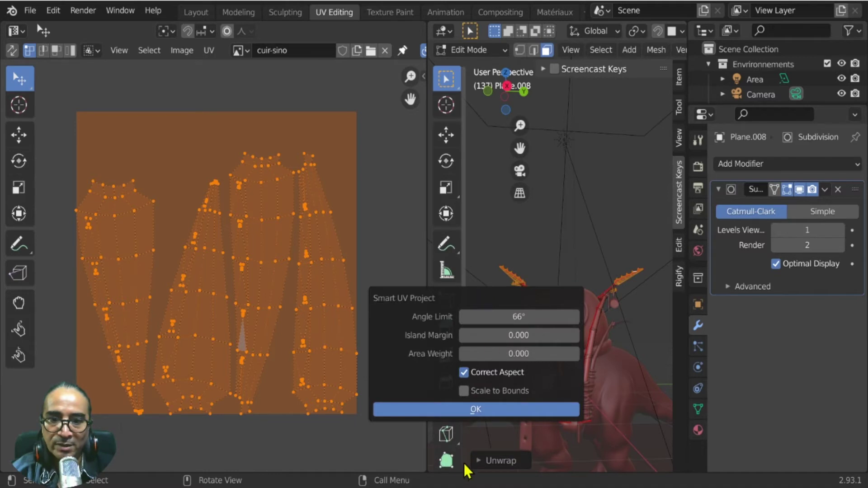
{"action": "left_click", "coordinate": [476, 410]}
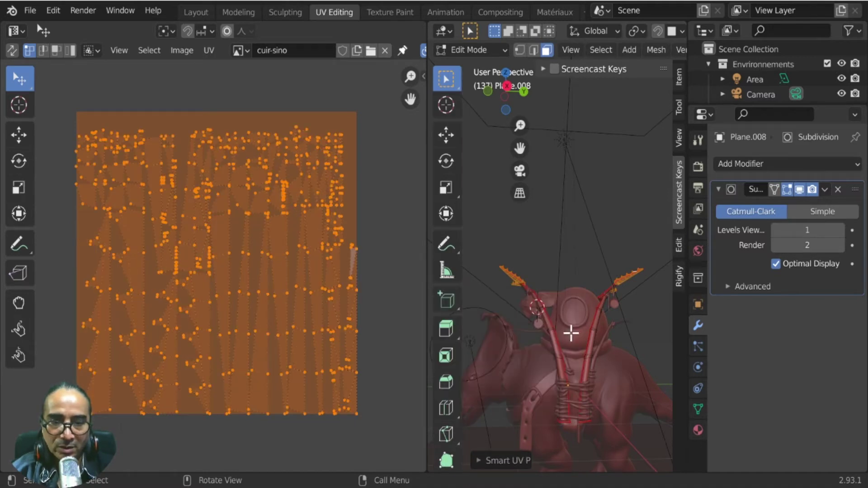
{"action": "middle_click_drag", "start_coordinate": [574, 333], "coordinate": [566, 398]}
{"action": "left_click", "coordinate": [306, 333]}
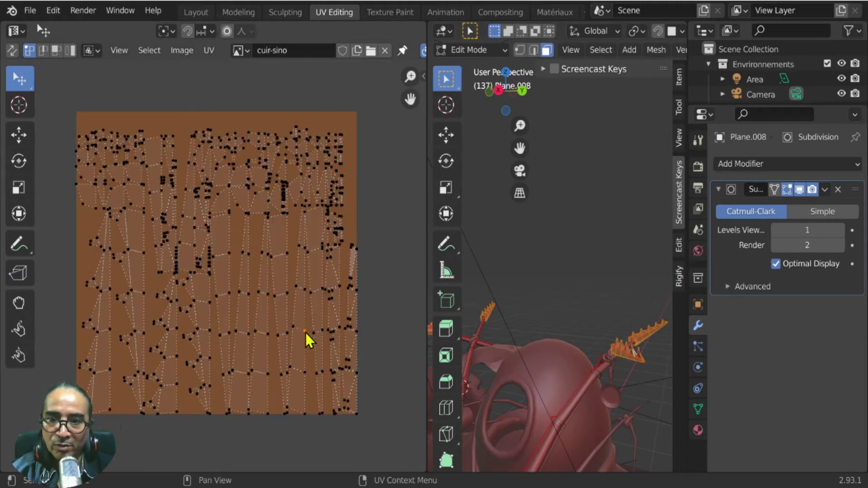
Replace the metal tips' smart-projected UVs with a standard Unwrap.
{"action": "middle_click_drag", "start_coordinate": [619, 330], "coordinate": [558, 244]}
{"action": "key", "text": "u"}
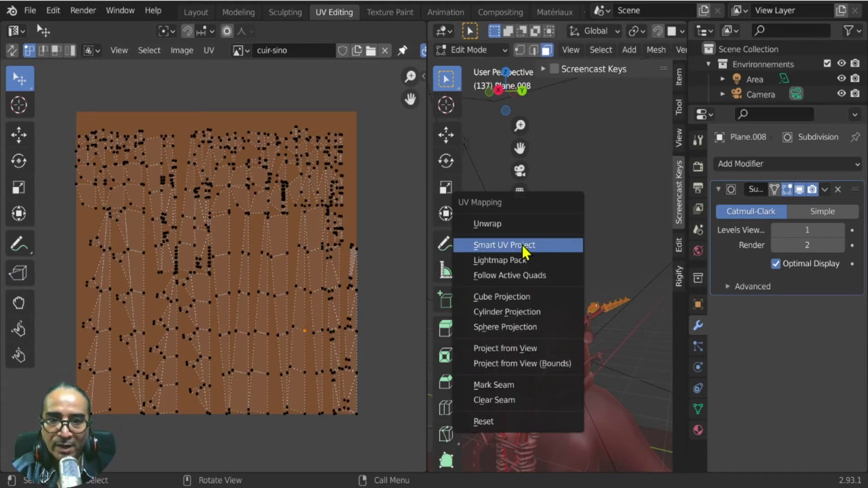
{"action": "left_click", "coordinate": [487, 224]}
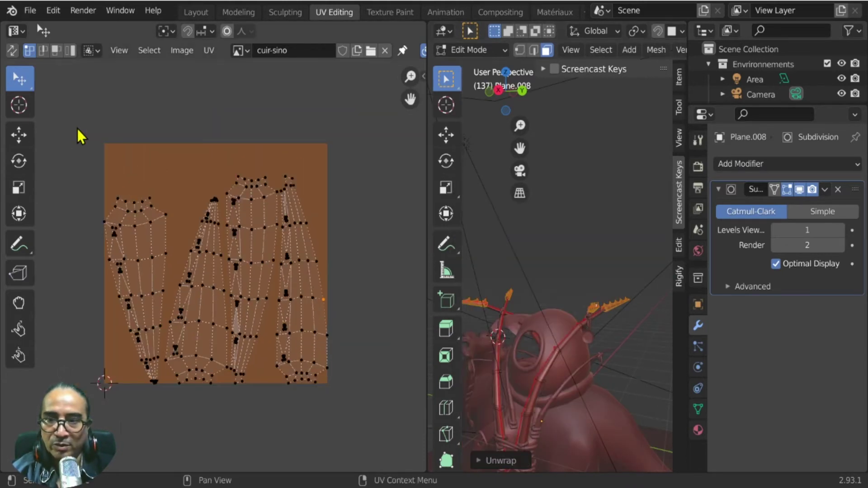
Select all UV islands of the metal tips, shrink them to under half size and move them outside the image's upper-right corner.
{"action": "left_click", "coordinate": [77, 128]}
{"action": "key", "text": "b"}
{"action": "left_click_drag", "start_coordinate": [360, 135], "coordinate": [98, 415]}
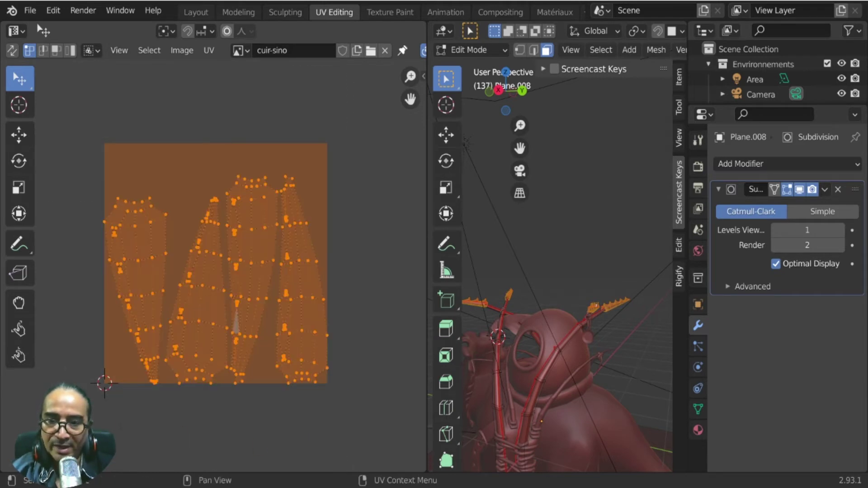
{"action": "key", "text": "s"}
{"action": "left_click", "coordinate": [271, 355]}
{"action": "key", "text": "g"}
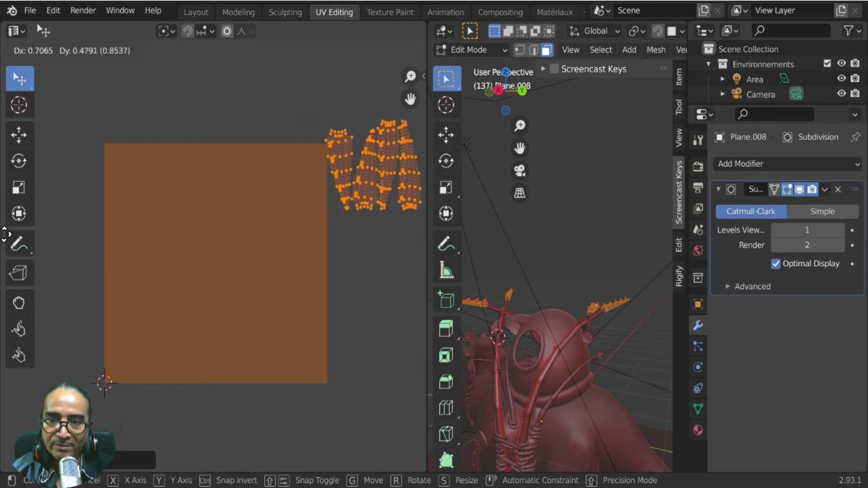
{"action": "left_click", "coordinate": [7, 242]}
Select the strap, chest piece with collar and bamboo poles together in Object Mode, and enter Edit Mode on all of them.
{"action": "middle_click_drag", "start_coordinate": [557, 341], "coordinate": [562, 247]}
{"action": "key", "text": "Tab"}
{"action": "left_click", "coordinate": [558, 254]}
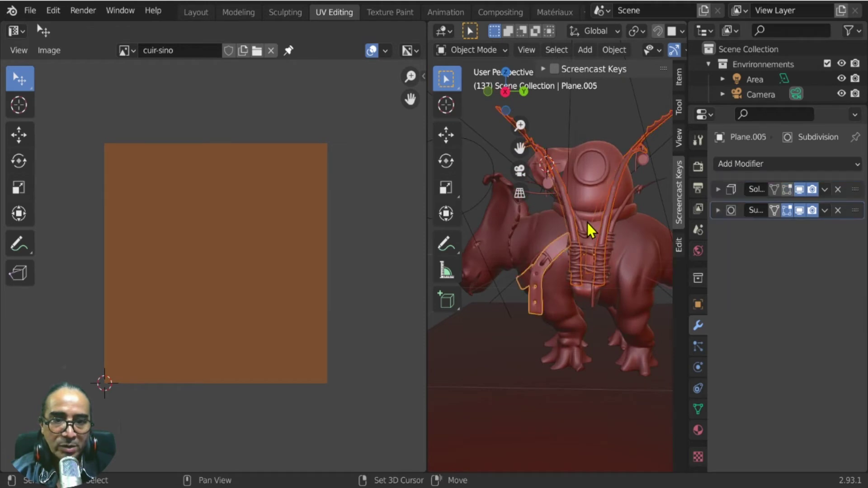
{"action": "left_click", "coordinate": [588, 233]}
{"action": "scroll", "coordinate": [601, 226], "scroll_direction": "up", "scroll_amount": 2}
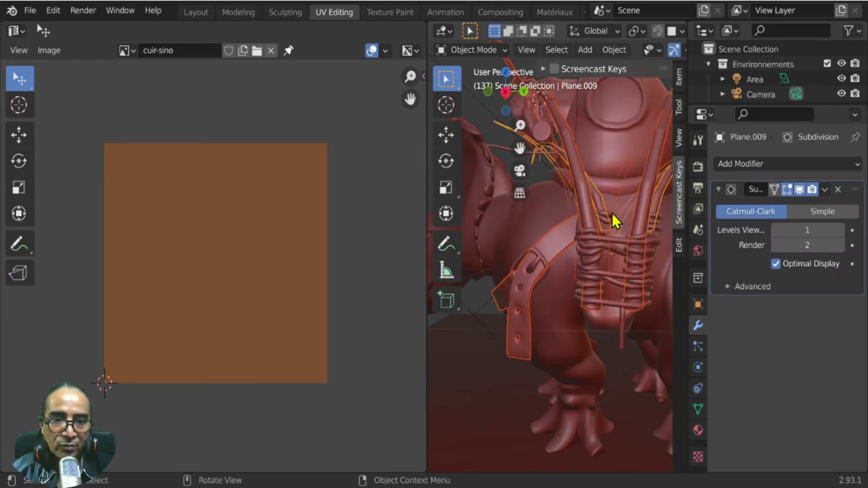
{"action": "left_click", "coordinate": [619, 201]}
{"action": "left_click", "coordinate": [617, 194]}
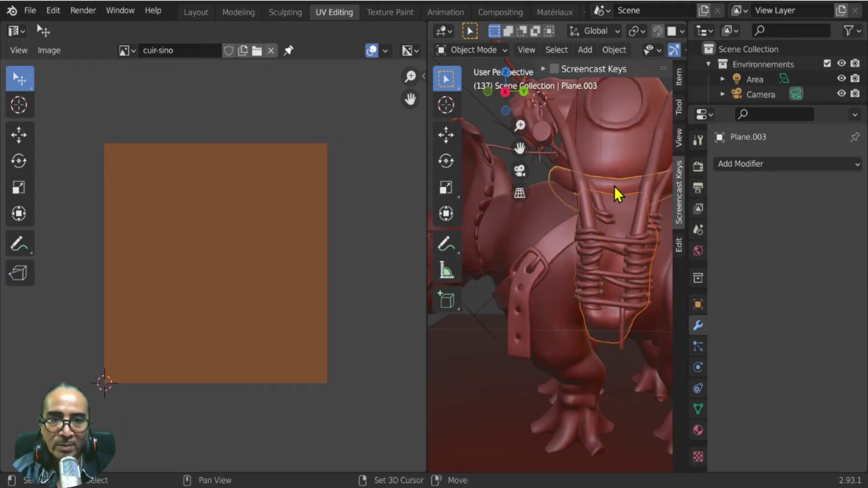
{"action": "left_click", "coordinate": [549, 260]}
{"action": "middle_click_drag", "start_coordinate": [552, 252], "coordinate": [553, 357], "text": "shift"}
{"action": "left_click", "coordinate": [510, 290]}
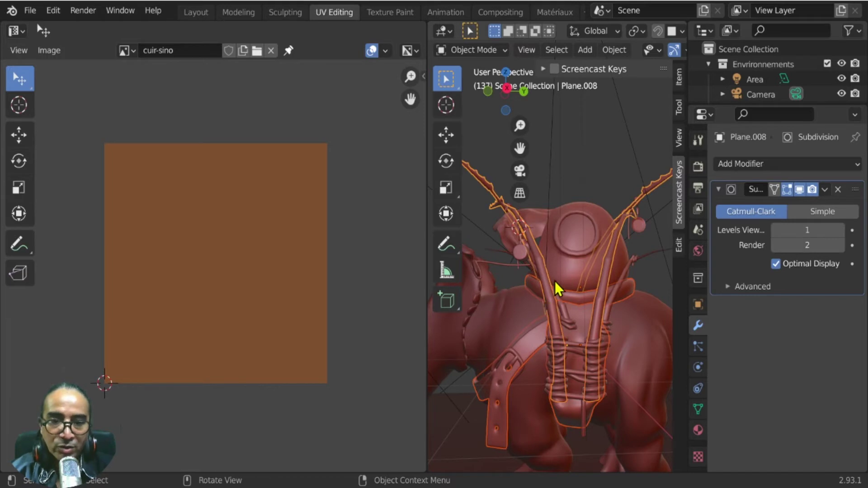
{"action": "key", "text": "Tab"}
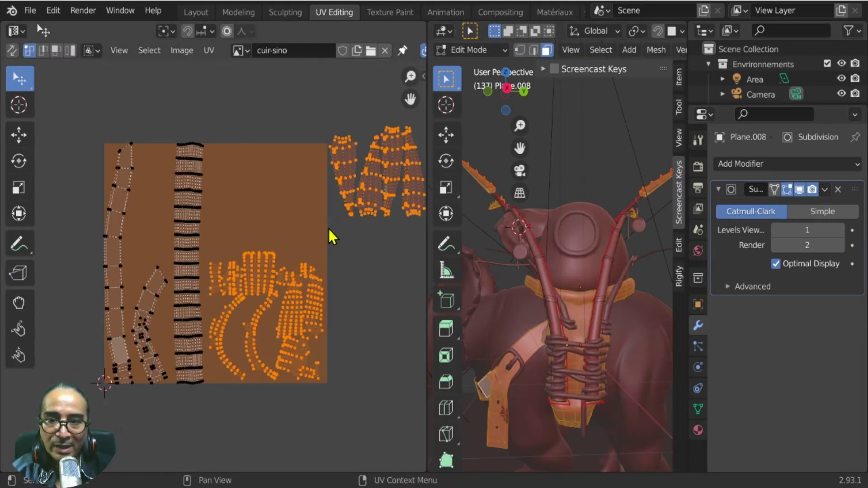
Move the metal tips' UV islands into the image's empty upper-right area, scaling and rotating them slightly to fit above the other islands.
{"action": "middle_click_drag", "start_coordinate": [360, 278], "coordinate": [332, 284]}
{"action": "left_click", "coordinate": [301, 120]}
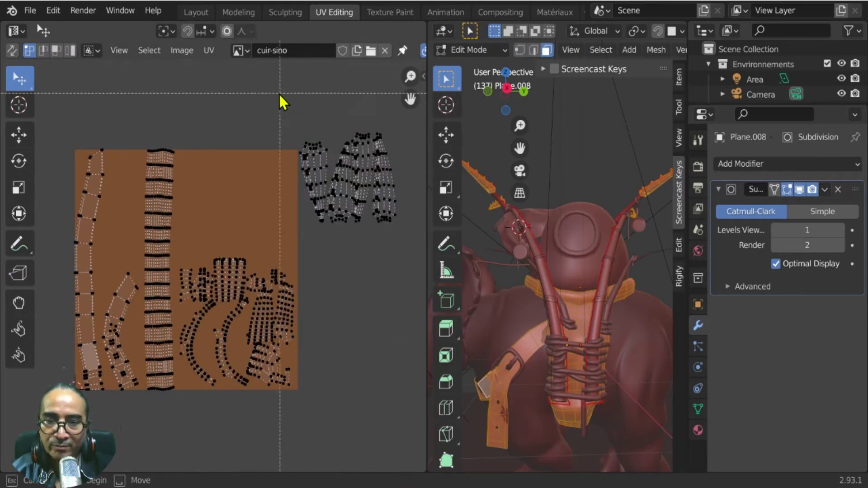
{"action": "left_click_drag", "start_coordinate": [277, 91], "coordinate": [411, 247]}
{"action": "key", "text": "g"}
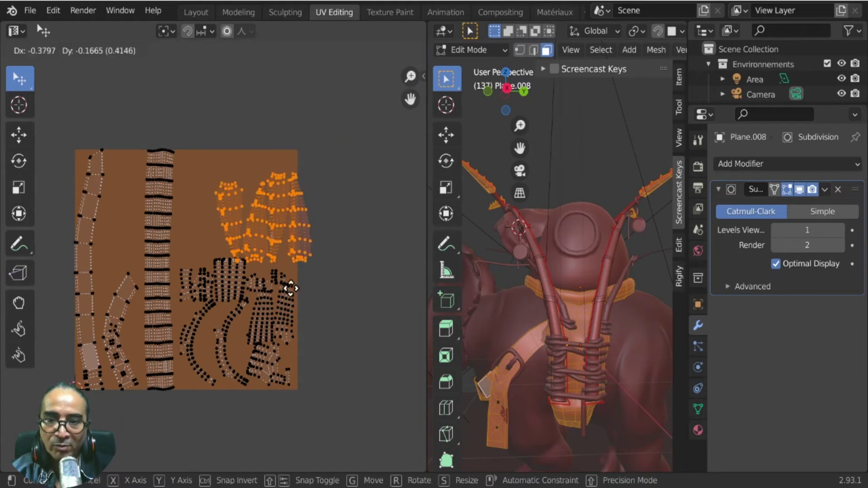
{"action": "key", "text": "s"}
{"action": "left_click", "coordinate": [289, 296]}
{"action": "key", "text": "g"}
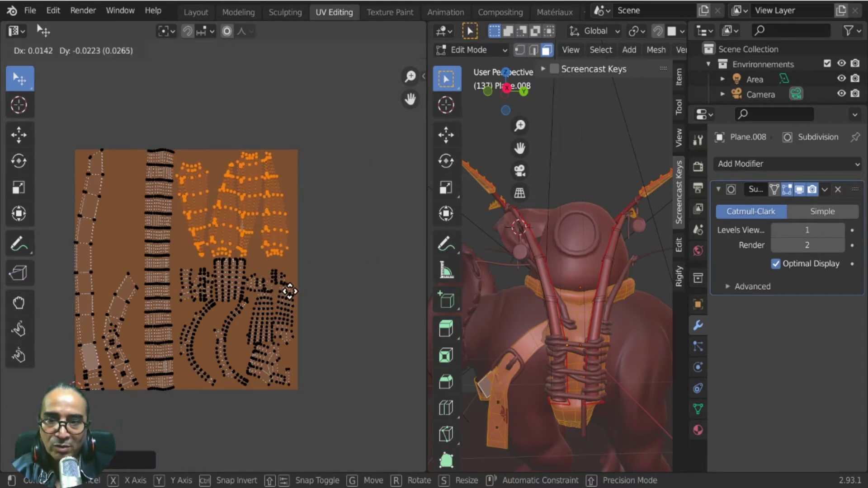
{"action": "left_click", "coordinate": [310, 294]}
{"action": "key", "text": "r"}
{"action": "key", "text": "s"}
{"action": "left_click", "coordinate": [299, 311]}
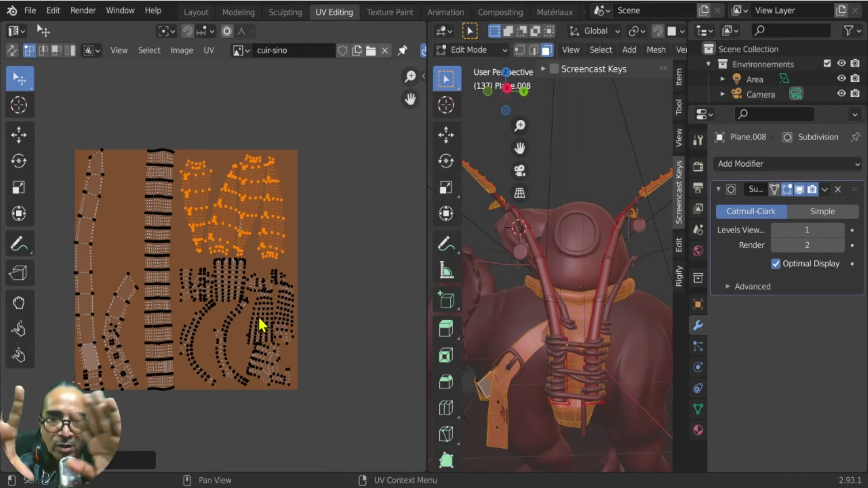
Return to Object Mode and widen the 3D viewport to show the whole Sinoceratops with its harness.
{"action": "key", "text": "Tab"}
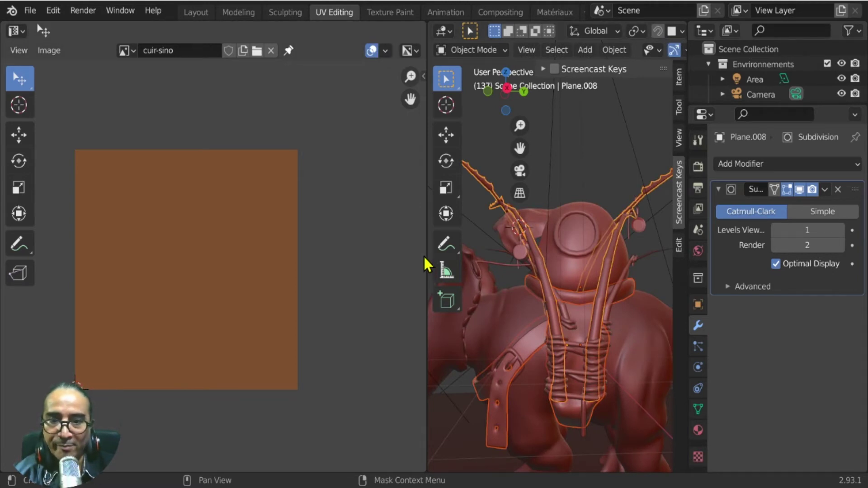
{"action": "left_click_drag", "start_coordinate": [425, 255], "coordinate": [206, 264]}
{"action": "scroll", "coordinate": [382, 340], "scroll_direction": "down", "scroll_amount": 3}
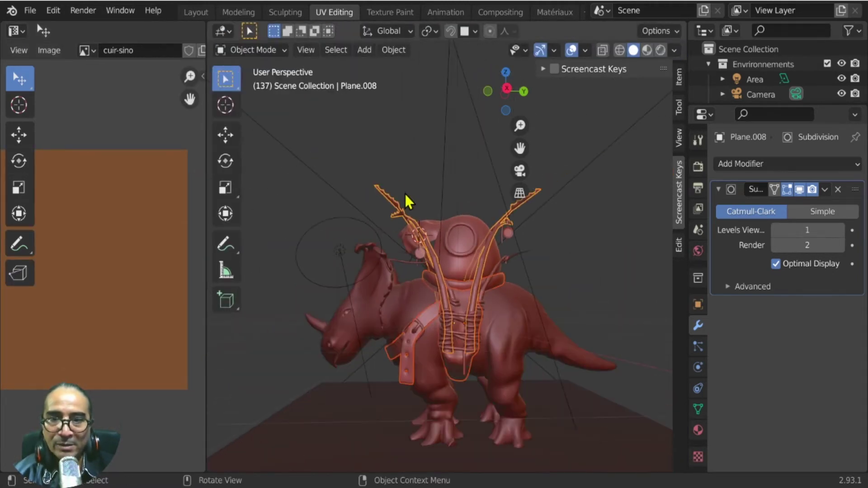
In the Texture Paint workspace, select only the buckled leather strap and put it in Texture Paint mode.
{"action": "left_click", "coordinate": [382, 13]}
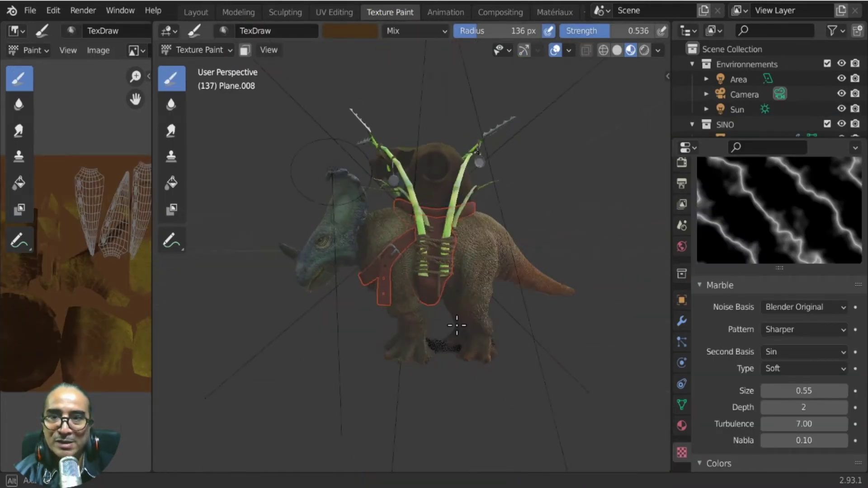
{"action": "middle_click_drag", "start_coordinate": [457, 325], "coordinate": [272, 72]}
{"action": "left_click", "coordinate": [208, 51]}
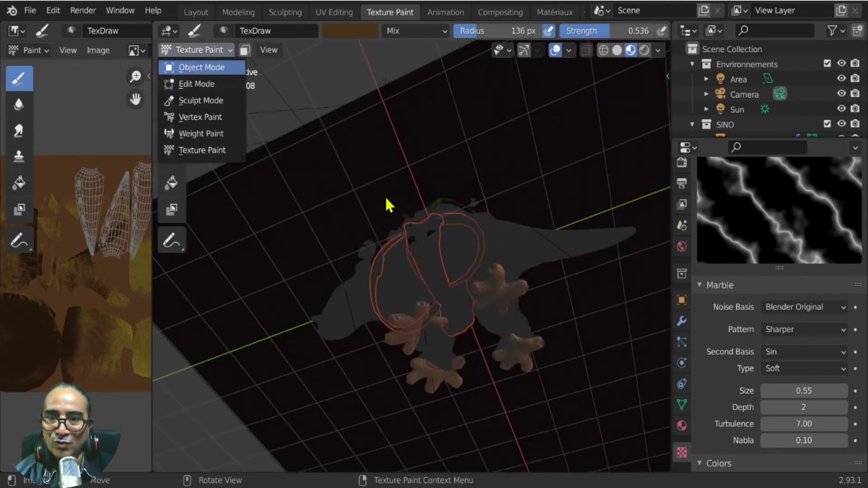
{"action": "middle_click_drag", "start_coordinate": [426, 156], "coordinate": [466, 271]}
{"action": "scroll", "coordinate": [389, 226], "scroll_direction": "up", "scroll_amount": 3}
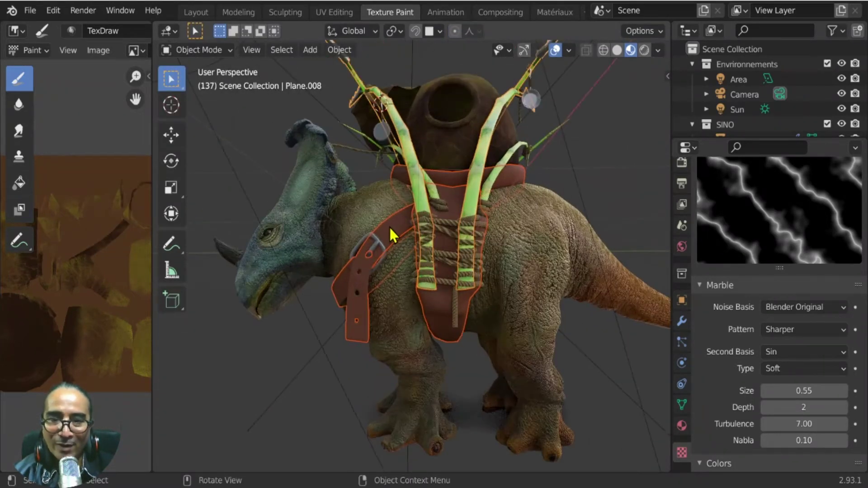
{"action": "left_click", "coordinate": [392, 229]}
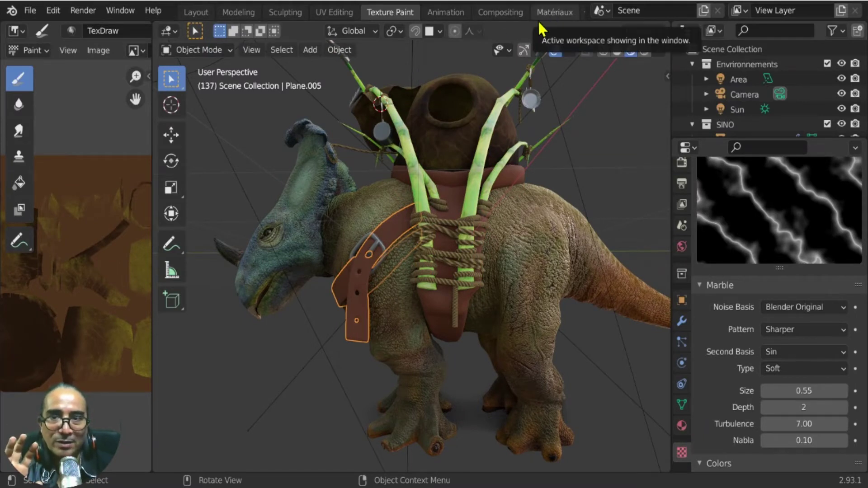
{"action": "left_click", "coordinate": [206, 50]}
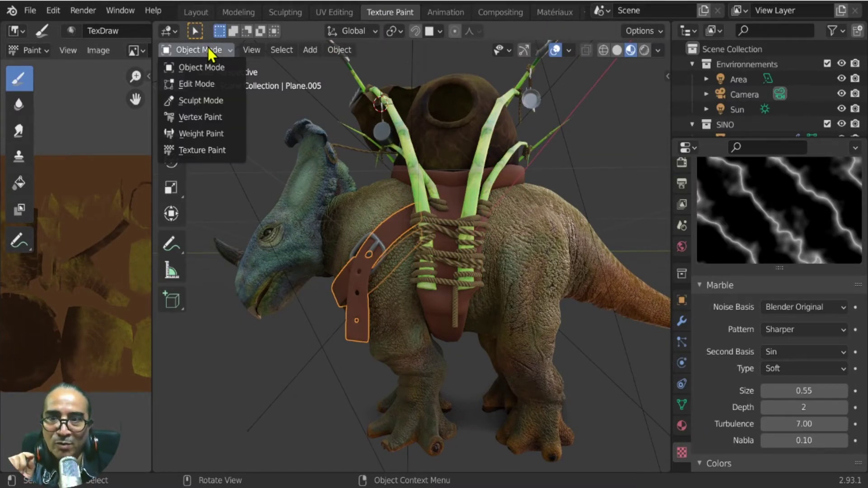
{"action": "left_click", "coordinate": [202, 150]}
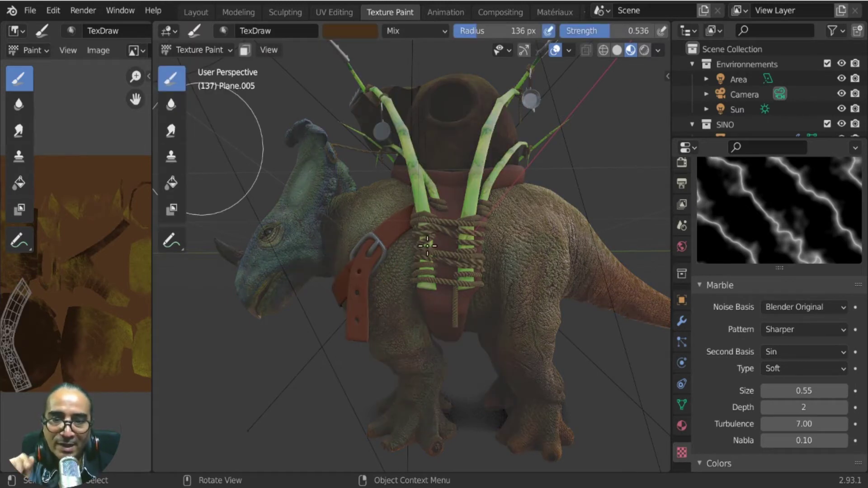
Show the paint tool settings and check the texture slots of the strap's material.
{"action": "left_click", "coordinate": [668, 76]}
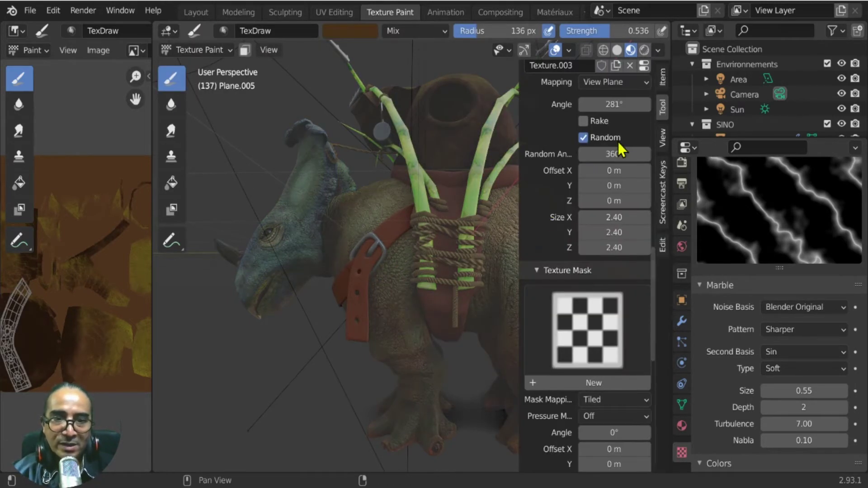
{"action": "scroll", "coordinate": [627, 222], "scroll_direction": "up", "scroll_amount": 6}
{"action": "scroll", "coordinate": [624, 219], "scroll_direction": "up", "scroll_amount": 15}
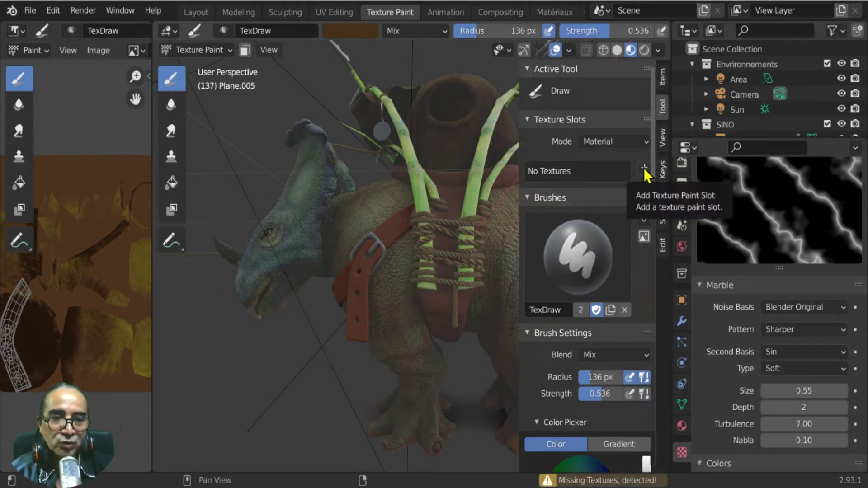
Switch to the Matériaux workspace and add an Image Texture node beside the Principled BSDF of the cuir material.
{"action": "left_click", "coordinate": [556, 13]}
{"action": "scroll", "coordinate": [570, 211], "scroll_direction": "up", "scroll_amount": 2}
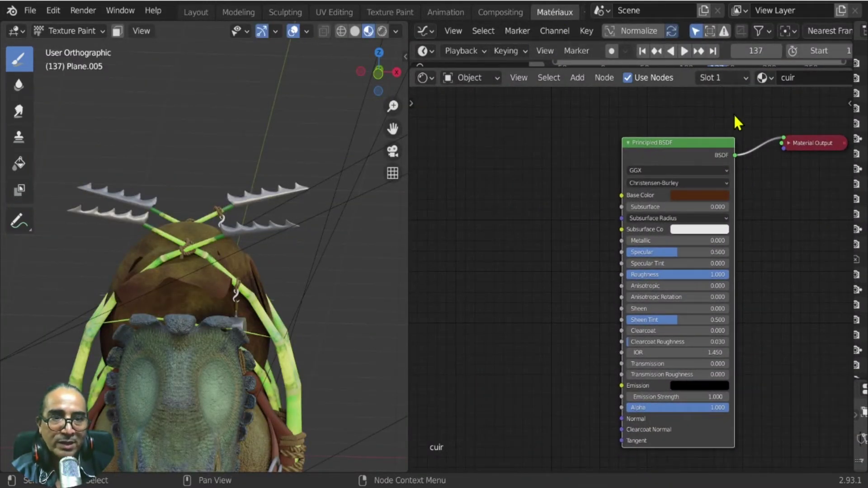
{"action": "middle_click_drag", "start_coordinate": [744, 103], "coordinate": [693, 130]}
{"action": "middle_click_drag", "start_coordinate": [553, 176], "coordinate": [624, 199]}
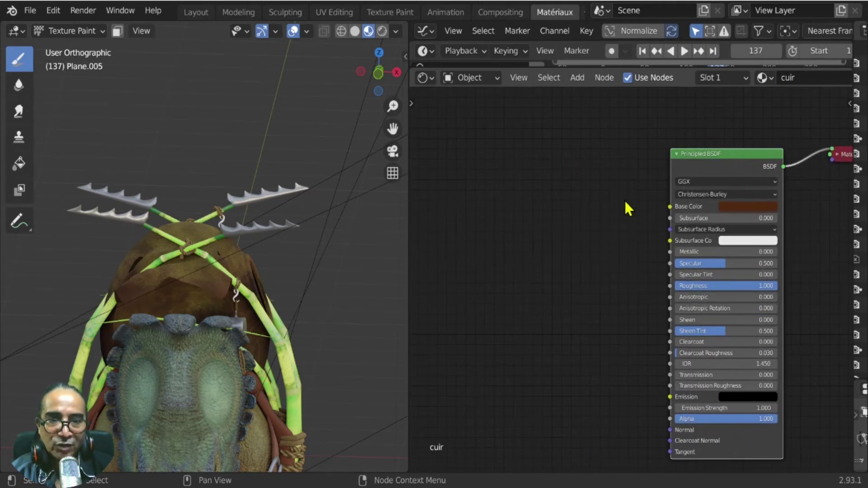
{"action": "key", "text": "shift+a"}
{"action": "mouse_move", "coordinate": [455, 106]}
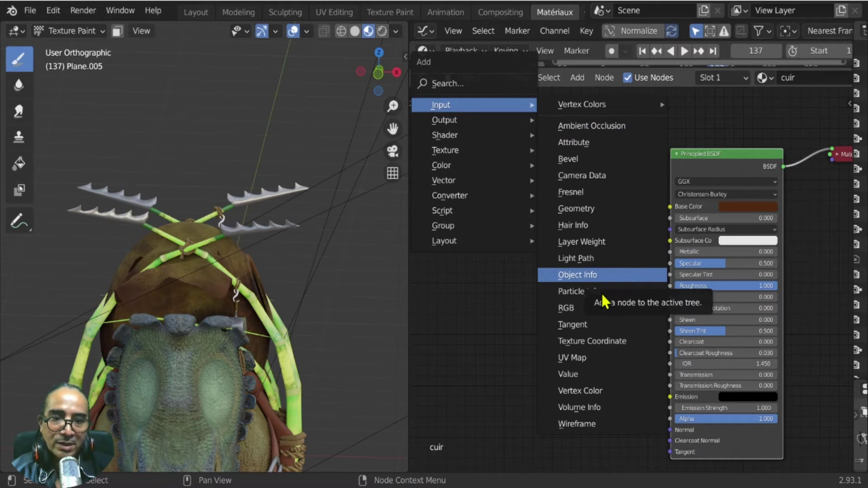
{"action": "mouse_move", "coordinate": [439, 151]}
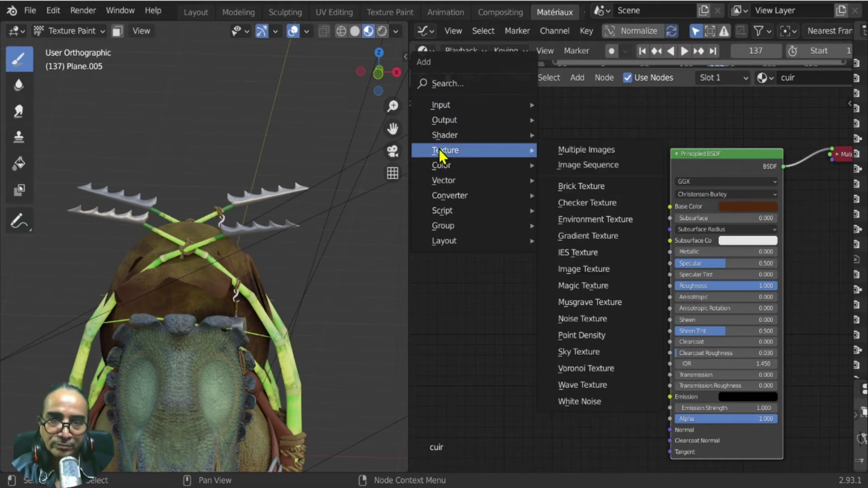
{"action": "left_click", "coordinate": [594, 270]}
{"action": "left_click", "coordinate": [460, 165]}
Assign the cuir-sino image to the Image Texture node and connect its Color output to the Principled BSDF's Base Color.
{"action": "left_click", "coordinate": [470, 203]}
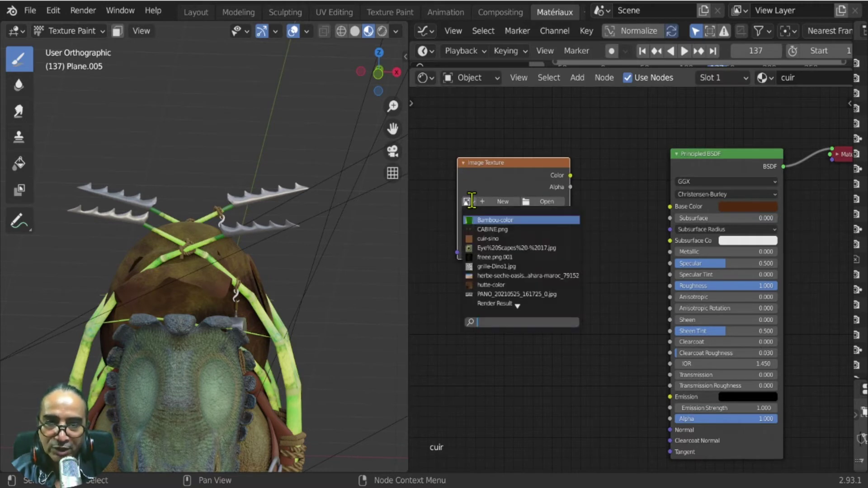
{"action": "scroll", "coordinate": [523, 311], "scroll_direction": "down", "scroll_amount": 5}
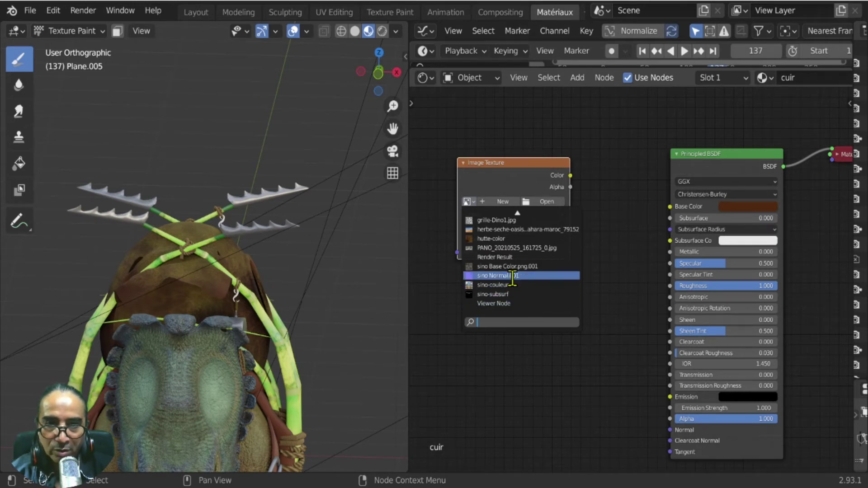
{"action": "mouse_move", "coordinate": [503, 210]}
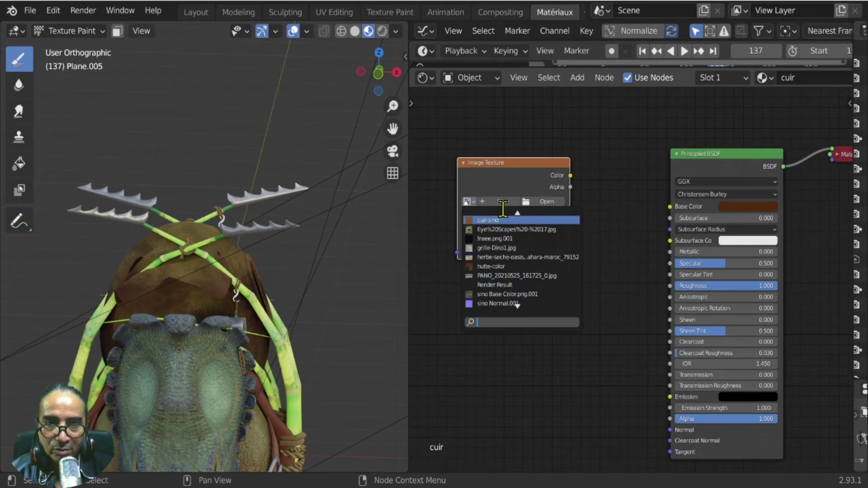
{"action": "left_click", "coordinate": [500, 230]}
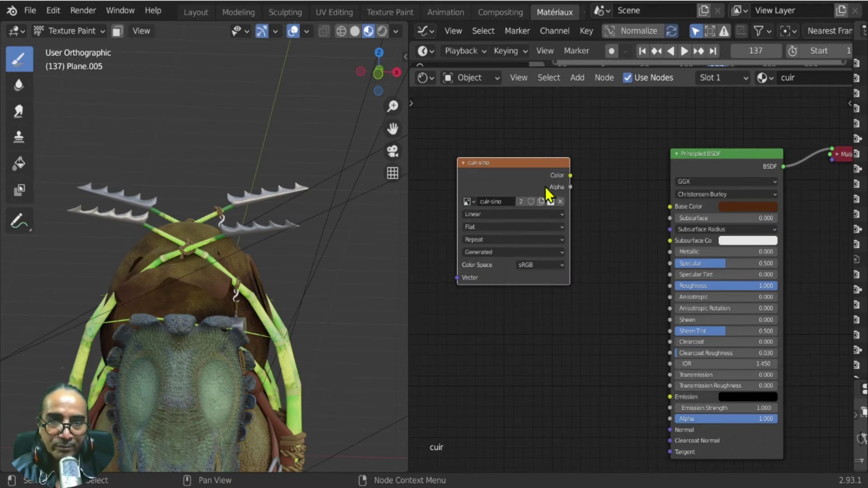
{"action": "left_click_drag", "start_coordinate": [571, 176], "coordinate": [668, 211]}
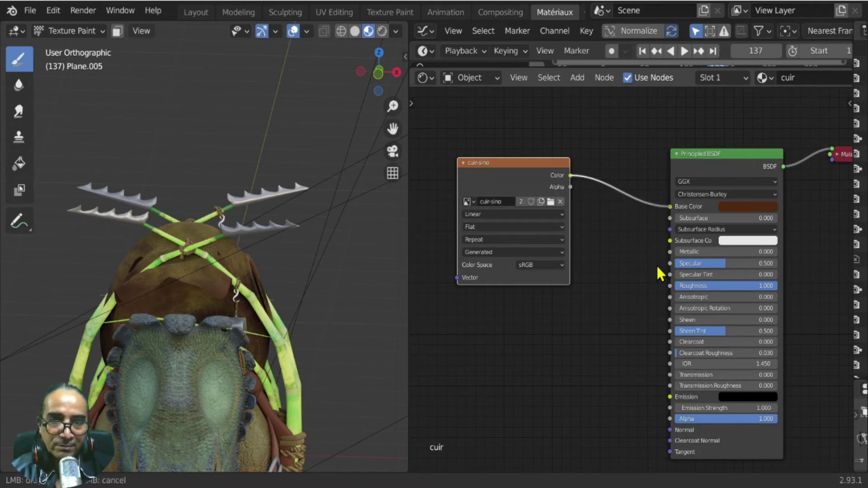
{"action": "left_click_drag", "start_coordinate": [502, 159], "coordinate": [498, 160]}
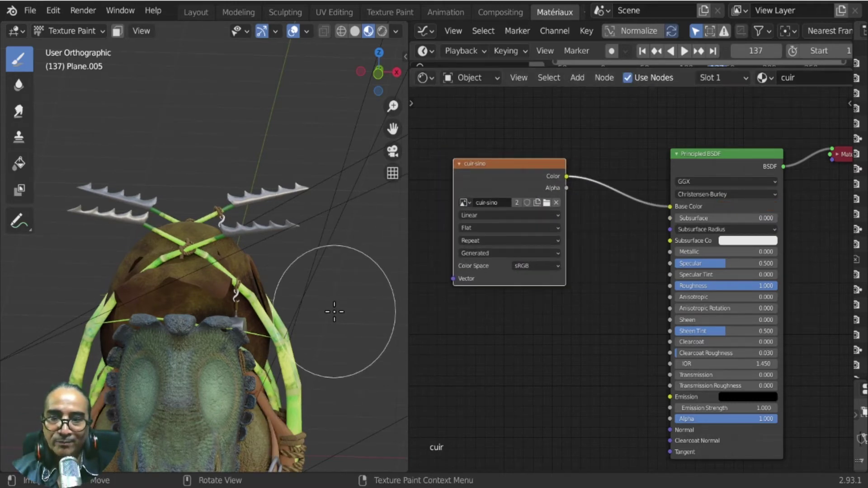
Paint mottled dark brown wear over the buckled strap from the front and both sides of the Sinoceratops.
{"action": "middle_click_drag", "start_coordinate": [334, 312], "coordinate": [130, 48]}
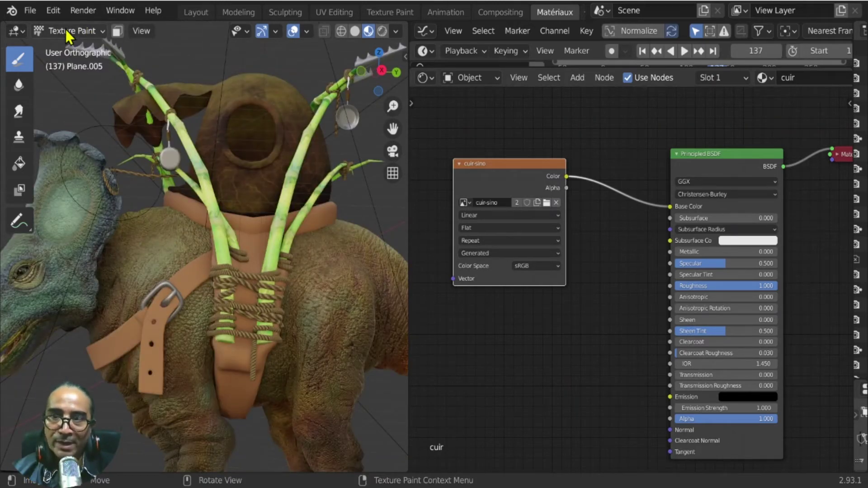
{"action": "scroll", "coordinate": [341, 14], "scroll_direction": "down", "scroll_amount": 2}
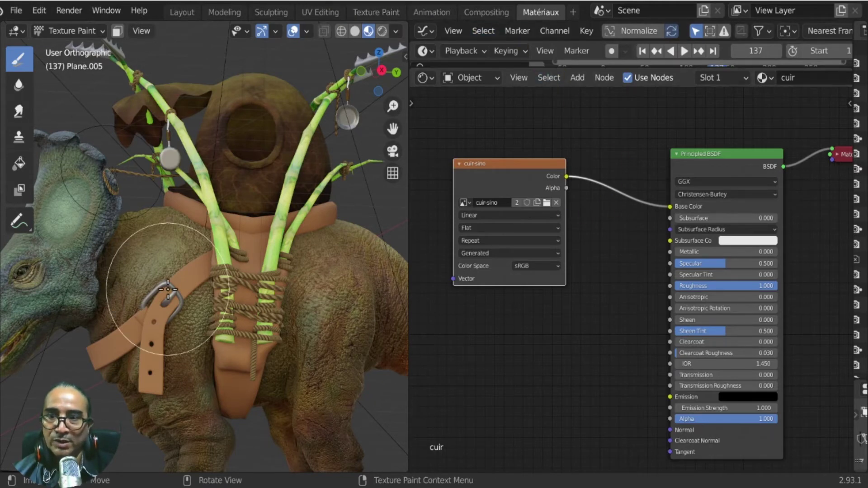
{"action": "middle_click_drag", "start_coordinate": [167, 289], "coordinate": [214, 272]}
{"action": "scroll", "coordinate": [239, 283], "scroll_direction": "up", "scroll_amount": 3}
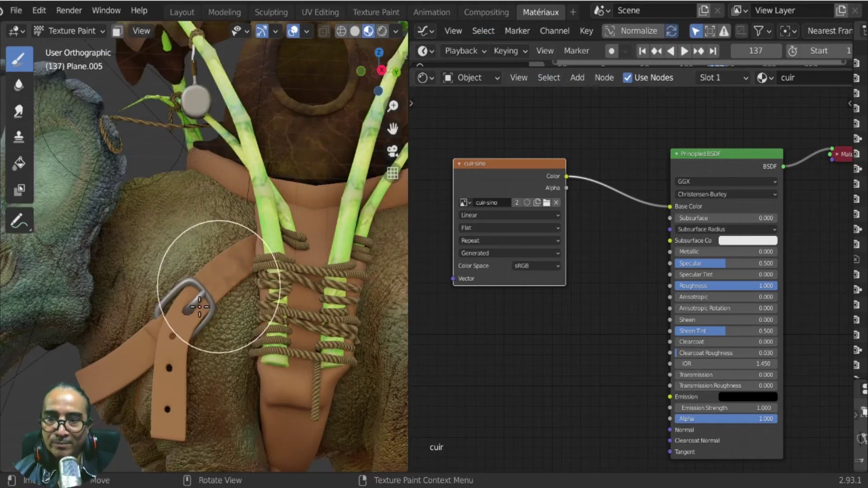
{"action": "middle_click_drag", "start_coordinate": [194, 416], "coordinate": [238, 349]}
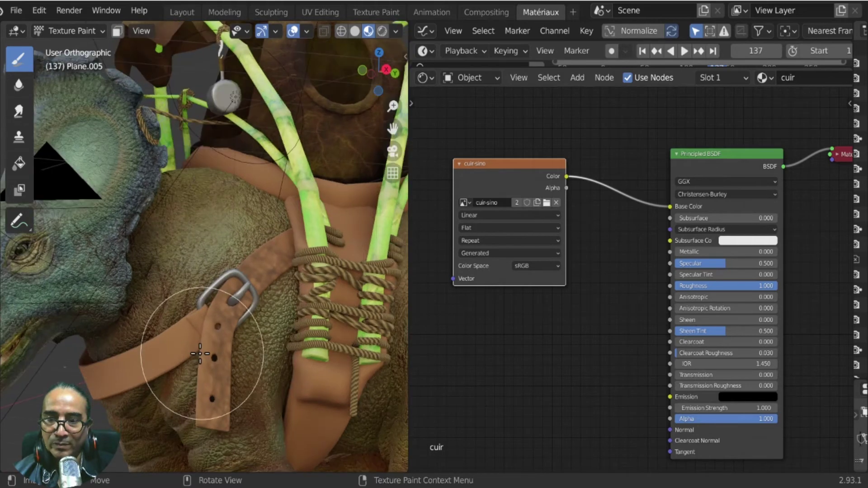
{"action": "middle_click_drag", "start_coordinate": [105, 389], "coordinate": [142, 307]}
{"action": "mouse_move", "coordinate": [143, 307]}
{"action": "left_mouse_down"}
{"action": "mouse_move", "coordinate": [281, 423]}
{"action": "mouse_move", "coordinate": [194, 407]}
{"action": "mouse_move", "coordinate": [86, 337]}
{"action": "left_mouse_up"}
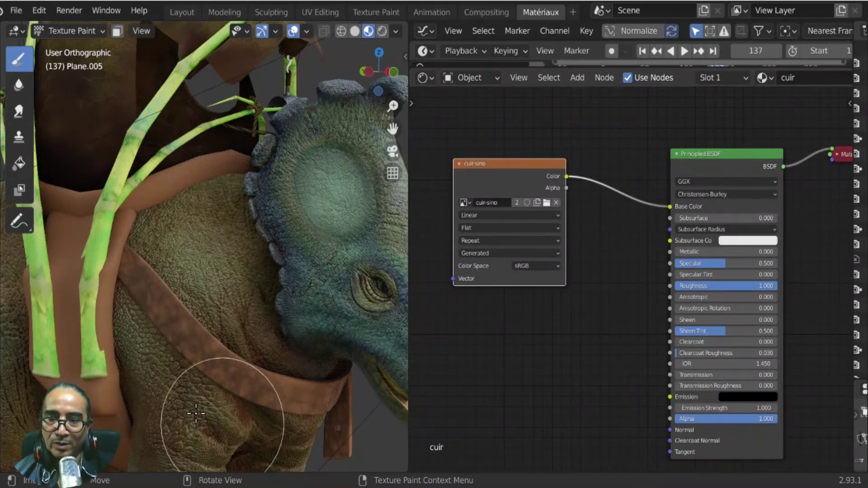
{"action": "middle_click_drag", "start_coordinate": [204, 397], "coordinate": [142, 348]}
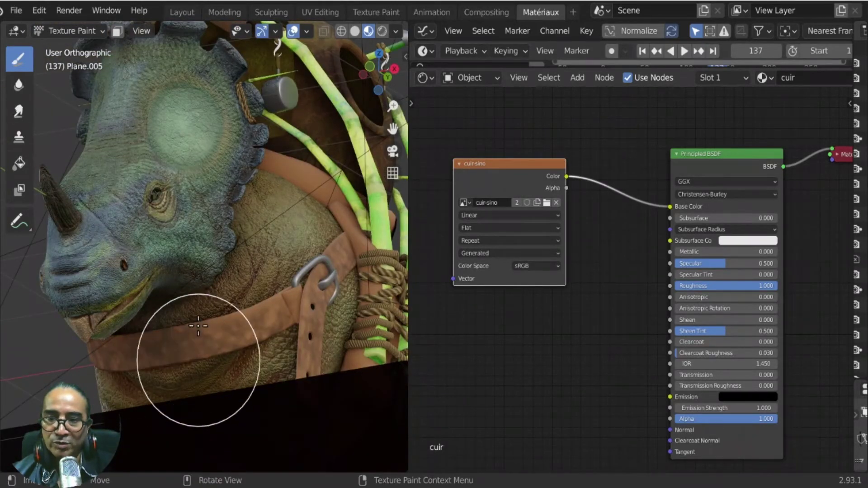
{"action": "mouse_move", "coordinate": [194, 357]}
{"action": "middle_mouse_down"}
{"action": "mouse_move", "coordinate": [147, 377]}
{"action": "mouse_move", "coordinate": [45, 58]}
{"action": "middle_mouse_up"}
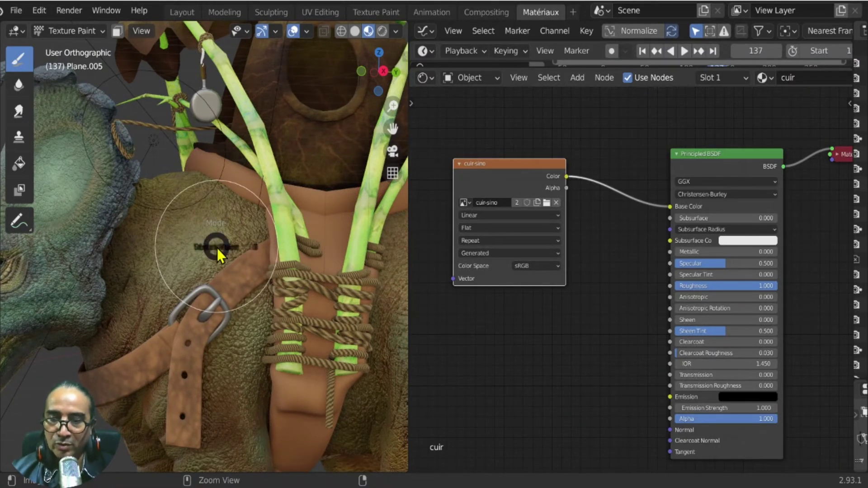
Return to Object Mode, select the leather piece beneath the rope lacing, and put it in Texture Paint mode.
{"action": "key", "text": "ctrl+Tab"}
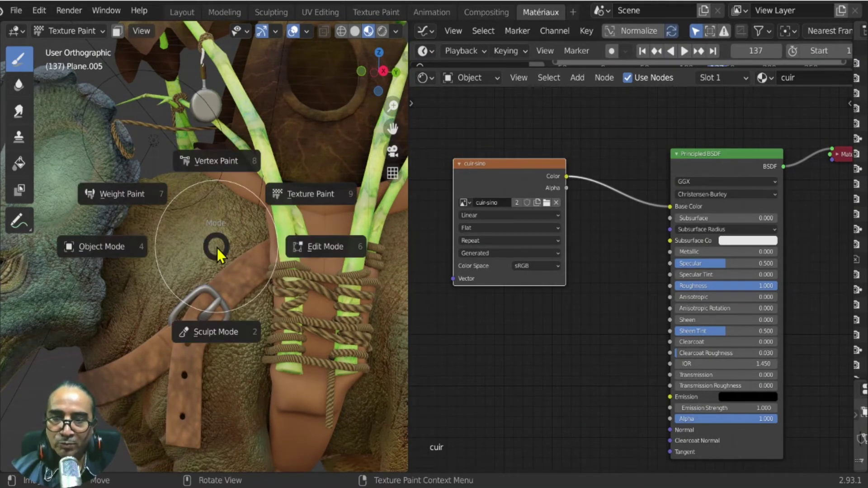
{"action": "left_click", "coordinate": [113, 246]}
{"action": "left_click", "coordinate": [320, 235]}
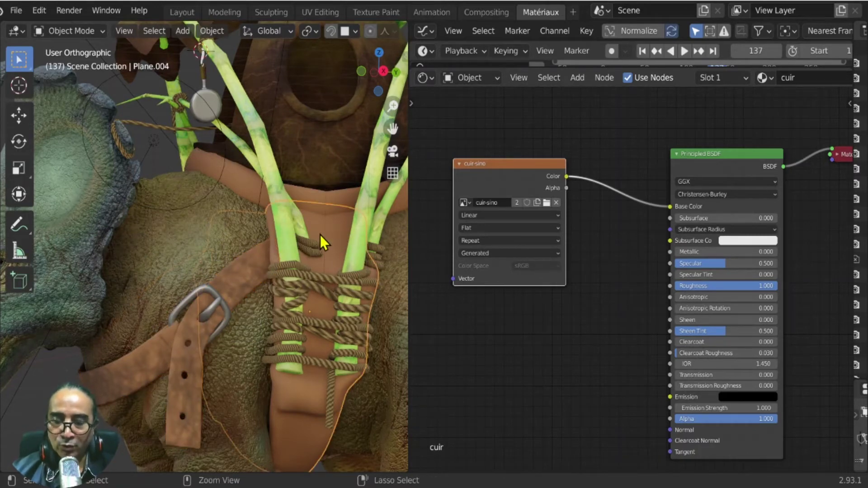
{"action": "key", "text": "ctrl+Tab"}
{"action": "left_click", "coordinate": [410, 182]}
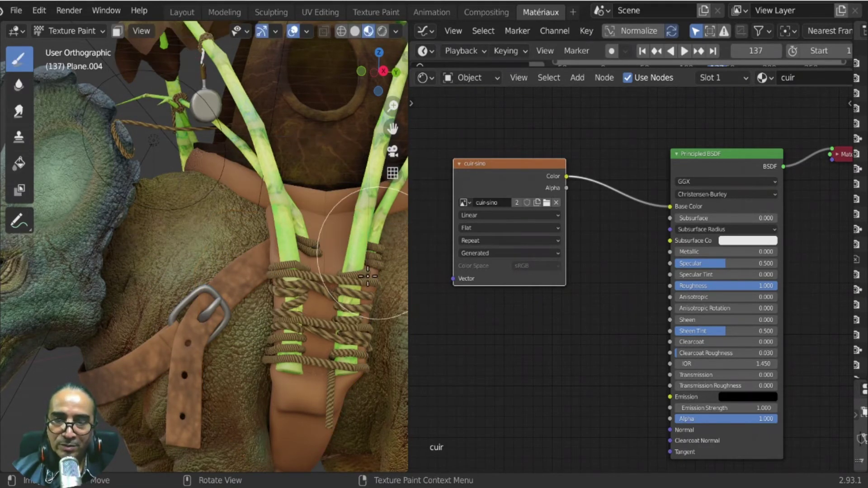
Paint dark brown mottling down the visible side of the leather piece beneath the rope lacing.
{"action": "mouse_move", "coordinate": [323, 244]}
{"action": "left_mouse_down"}
{"action": "mouse_move", "coordinate": [314, 345]}
{"action": "mouse_move", "coordinate": [305, 348]}
{"action": "mouse_move", "coordinate": [304, 461]}
{"action": "left_mouse_up"}
{"action": "scroll", "coordinate": [304, 425], "scroll_direction": "down", "scroll_amount": 5}
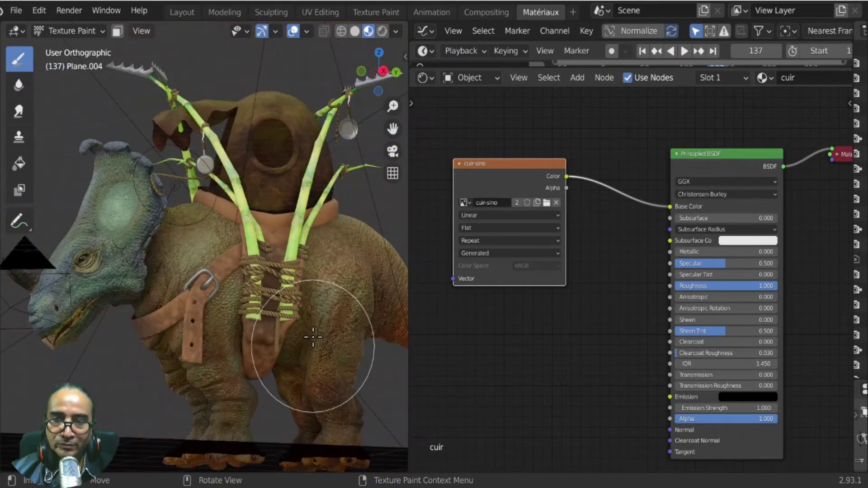
{"action": "scroll", "coordinate": [258, 326], "scroll_direction": "up", "scroll_amount": 3}
{"action": "mouse_move", "coordinate": [300, 359]}
{"action": "middle_mouse_down"}
{"action": "mouse_move", "coordinate": [258, 326]}
{"action": "mouse_move", "coordinate": [244, 326]}
{"action": "middle_mouse_up"}
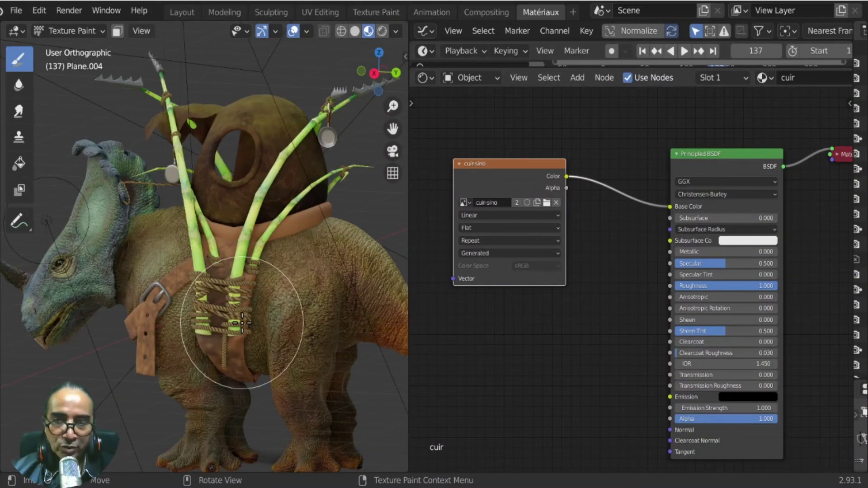
Isolate the laced leather piece in local view and paint dark brown mottling over its remaining outer and inner surfaces.
{"action": "key", "text": "KP_Divide"}
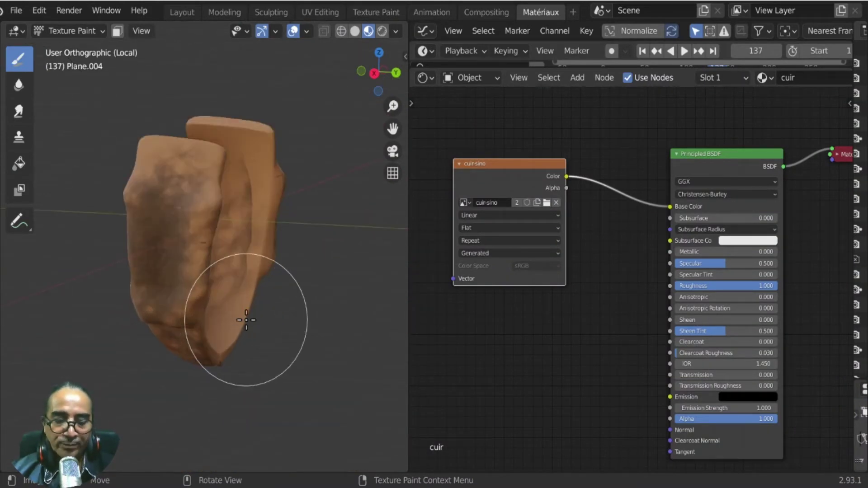
{"action": "middle_click_drag", "start_coordinate": [231, 320], "coordinate": [223, 339]}
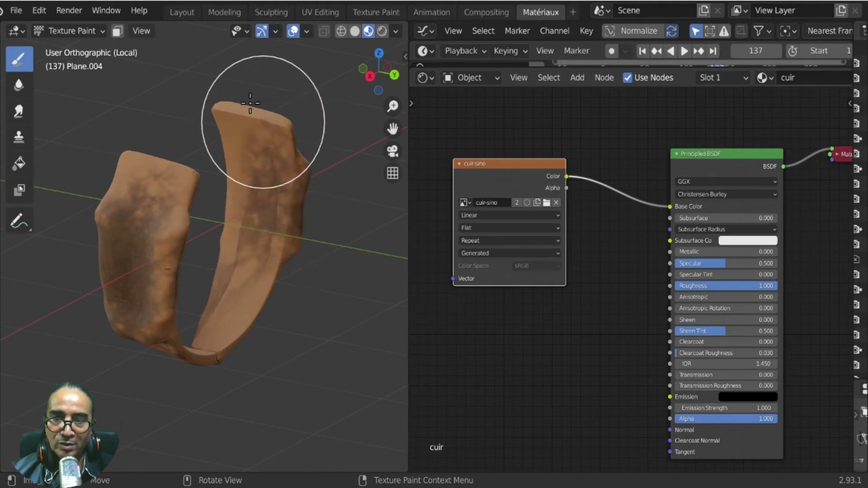
{"action": "mouse_move", "coordinate": [252, 249]}
{"action": "middle_mouse_down"}
{"action": "mouse_move", "coordinate": [147, 258]}
{"action": "mouse_move", "coordinate": [120, 194]}
{"action": "middle_mouse_up"}
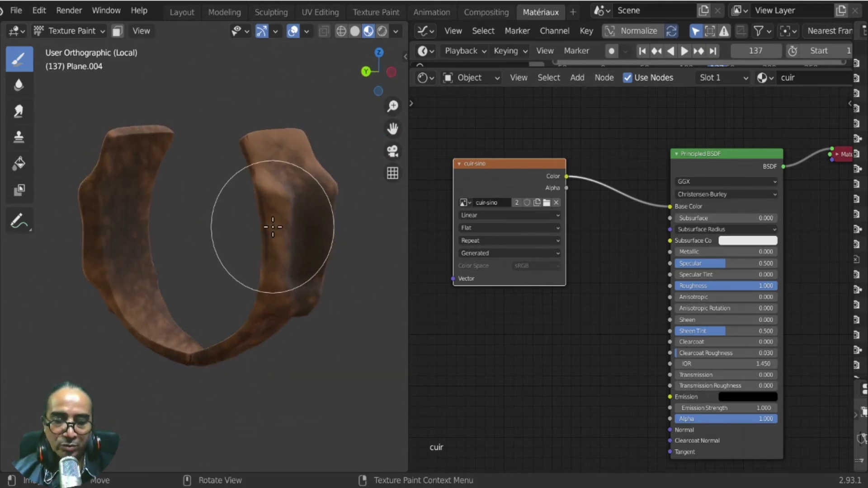
Leave local view and enter Edit Mode on the laced leather piece.
{"action": "key", "text": "KP_Divide"}
{"action": "scroll", "coordinate": [277, 222], "scroll_direction": "up", "scroll_amount": 4}
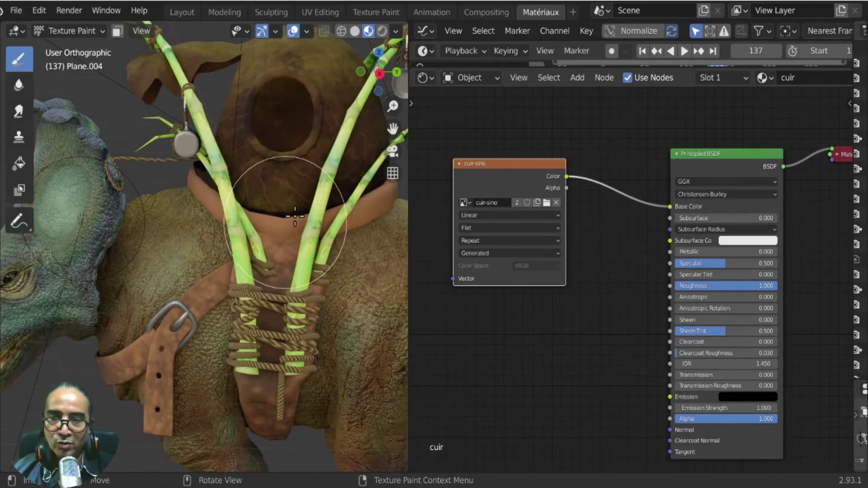
{"action": "key", "text": "Tab"}
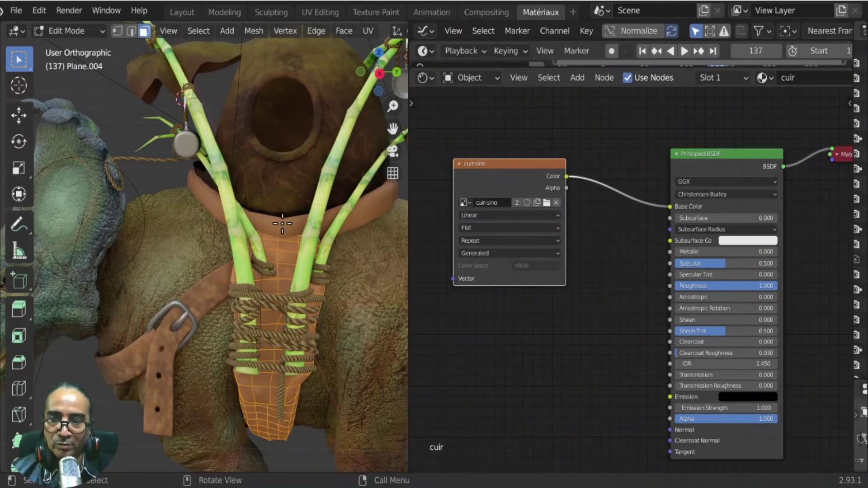
Leave Edit Mode, select the leather collar around the basket's base, and put it in Texture Paint mode.
{"action": "key", "text": "Tab"}
{"action": "key", "text": "ctrl+Tab"}
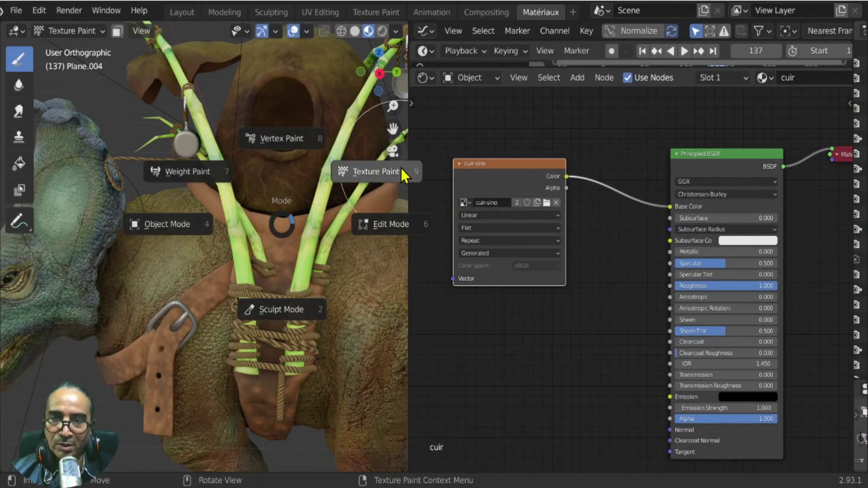
{"action": "left_click", "coordinate": [261, 233]}
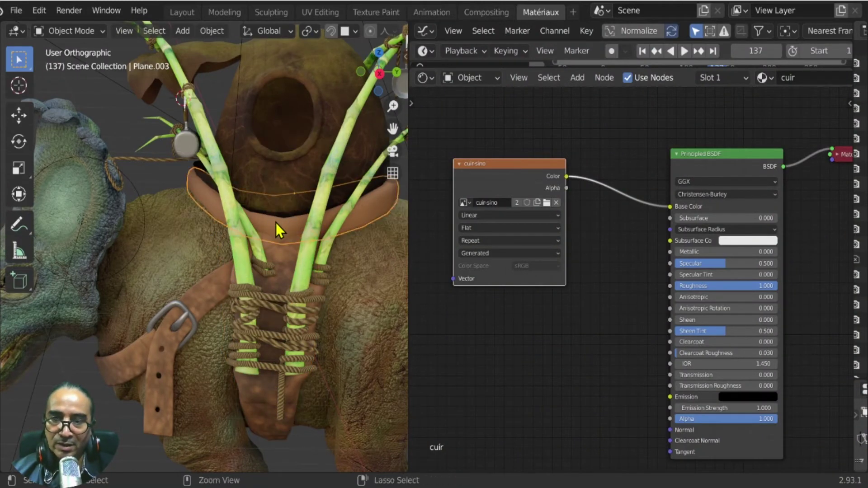
{"action": "key", "text": "ctrl+Tab"}
{"action": "left_click", "coordinate": [313, 211]}
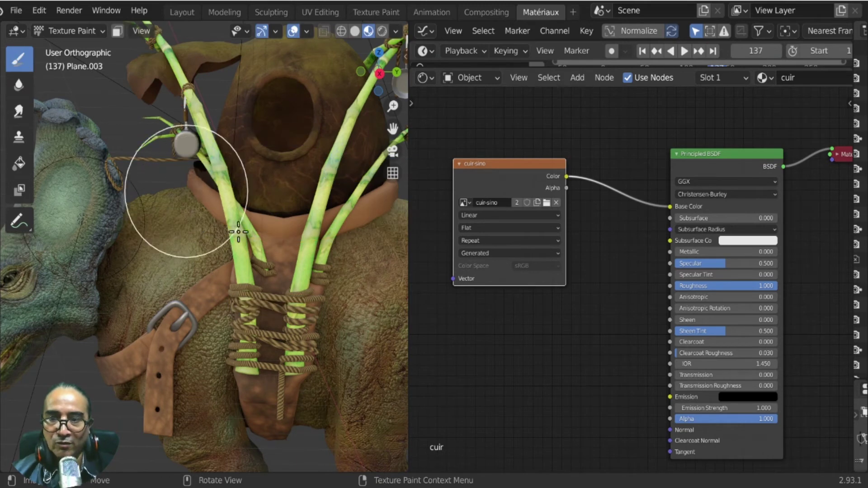
{"action": "middle_click_drag", "start_coordinate": [383, 219], "coordinate": [252, 223]}
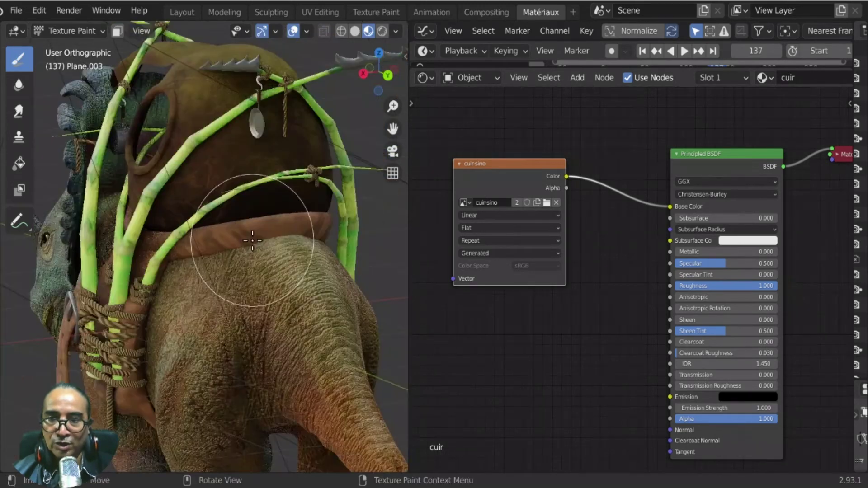
{"action": "middle_click_drag", "start_coordinate": [287, 272], "coordinate": [294, 171]}
Return to Object Mode and select the metal-tipped bamboo poles.
{"action": "key", "text": "ctrl+Tab"}
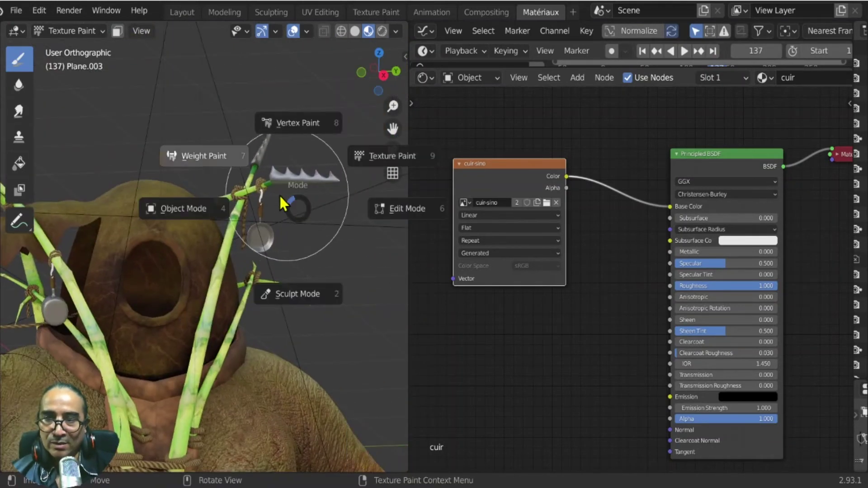
{"action": "left_click", "coordinate": [203, 214]}
{"action": "left_click", "coordinate": [297, 180]}
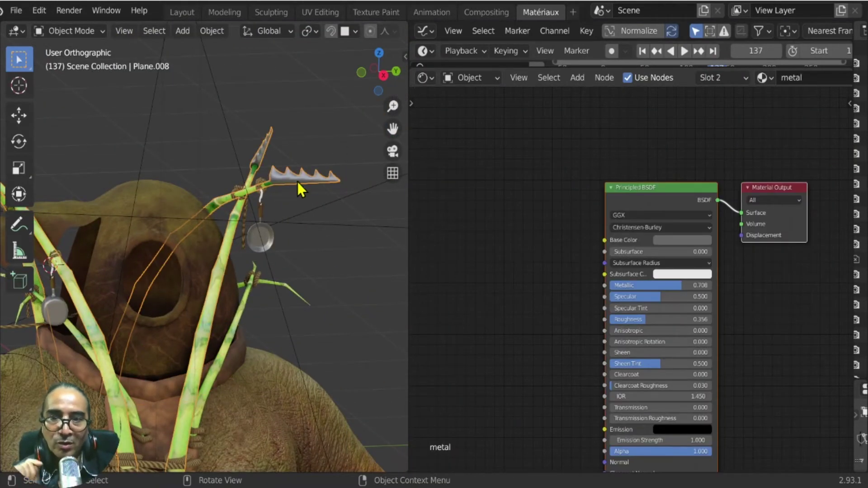
{"action": "middle_click_drag", "start_coordinate": [285, 202], "coordinate": [304, 204]}
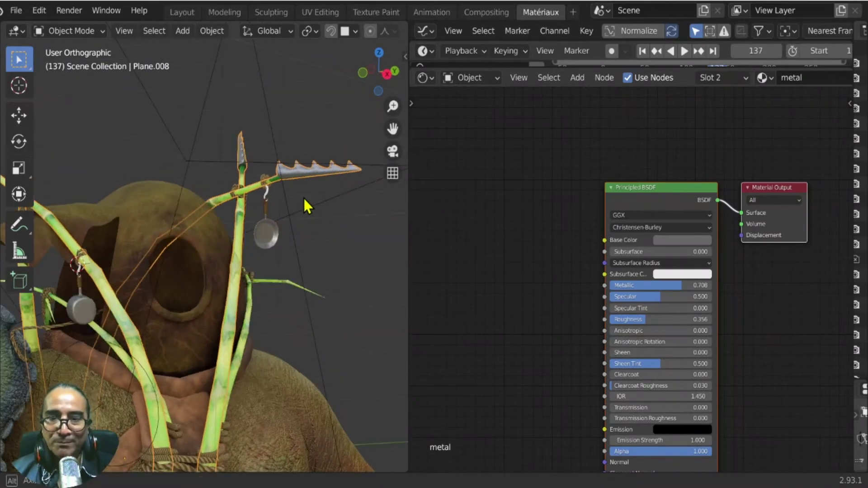
{"action": "left_click", "coordinate": [241, 282]}
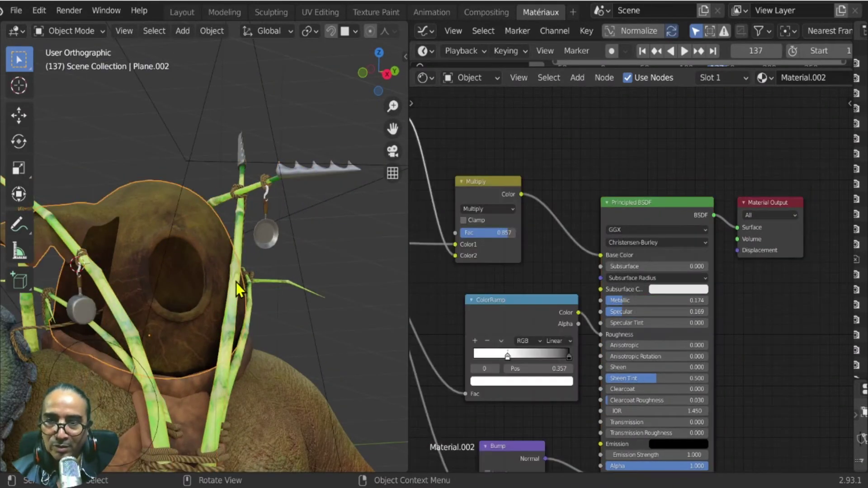
{"action": "key", "text": "ctrl+z"}
Examine the poles' two material slots, viewing the Material.005 bamboo nodes before returning to the metal slot.
{"action": "scroll", "coordinate": [774, 82], "scroll_direction": "down", "scroll_amount": 5}
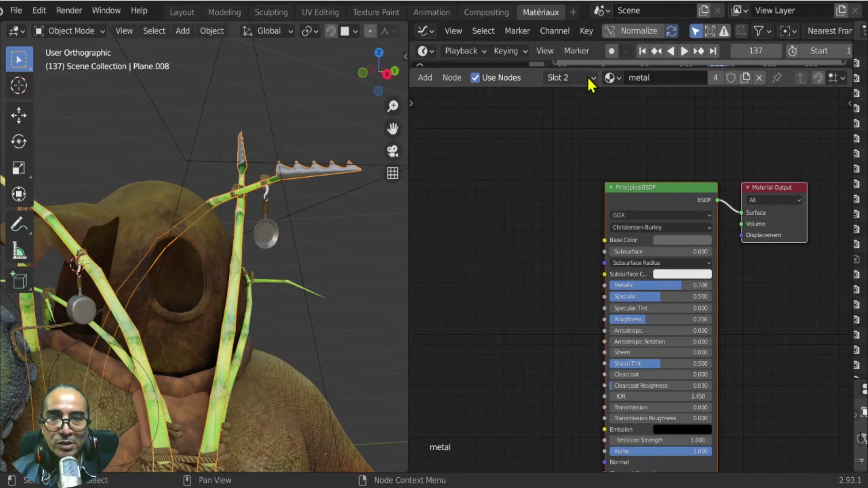
{"action": "left_click", "coordinate": [597, 82]}
{"action": "left_click", "coordinate": [523, 110]}
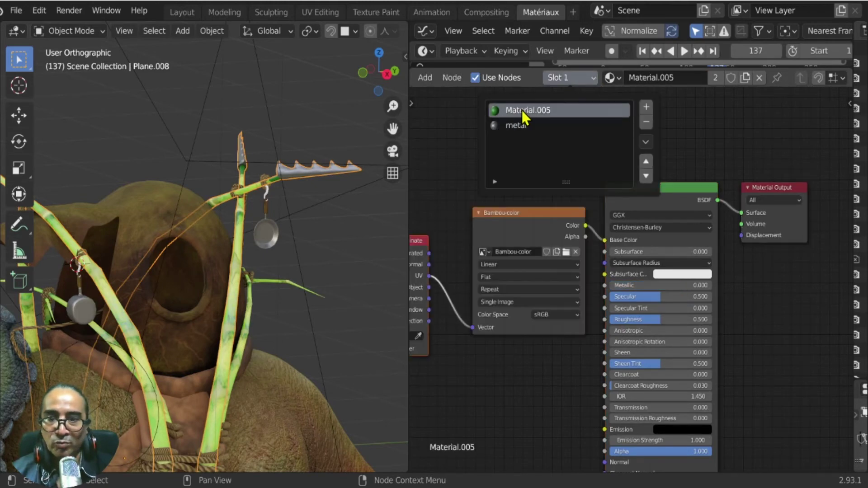
{"action": "scroll", "coordinate": [520, 229], "scroll_direction": "down", "scroll_amount": 2}
{"action": "middle_click_drag", "start_coordinate": [521, 227], "coordinate": [571, 186]}
{"action": "scroll", "coordinate": [510, 195], "scroll_direction": "up", "scroll_amount": 3}
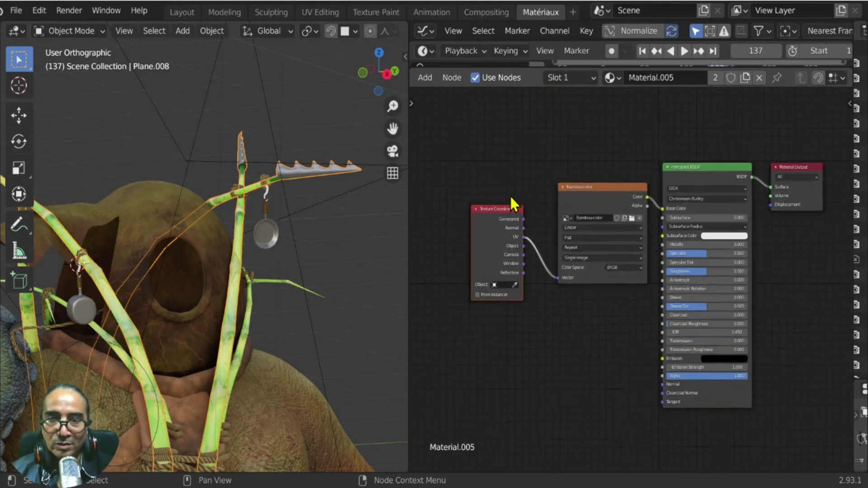
{"action": "left_click", "coordinate": [584, 82]}
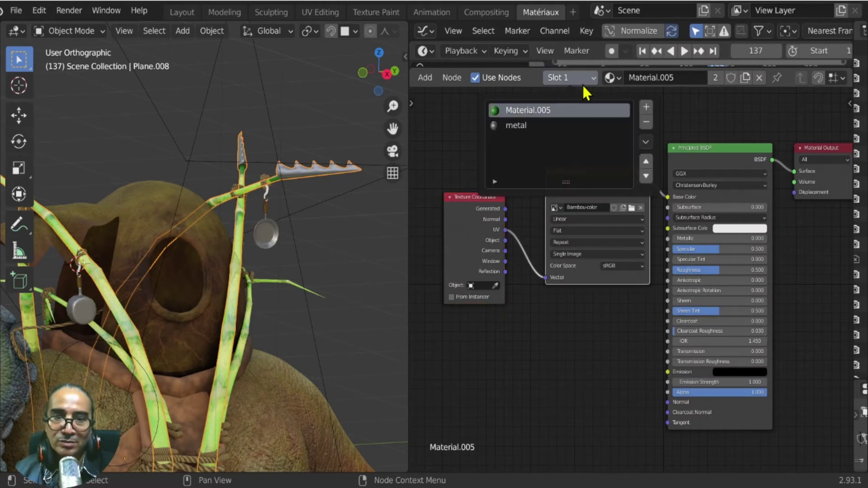
{"action": "left_click", "coordinate": [520, 126]}
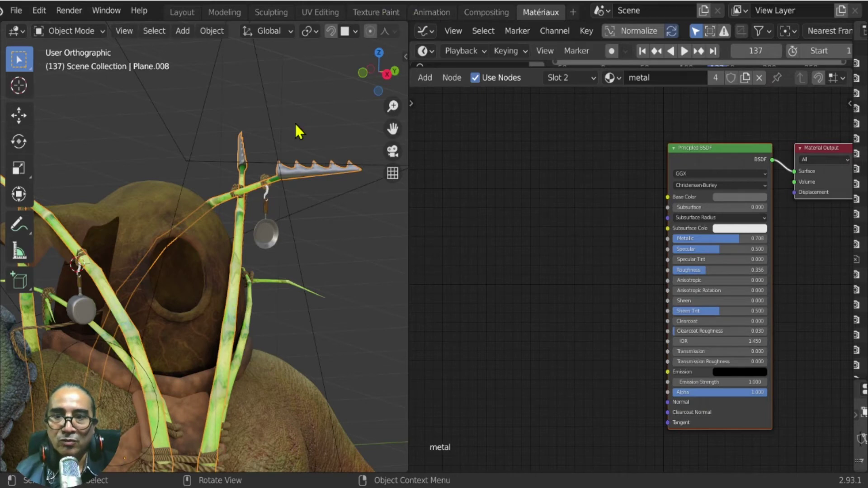
Switch to the UV Editing workspace and examine the metal tips' UVs over the Bambou-color image.
{"action": "left_click", "coordinate": [374, 12]}
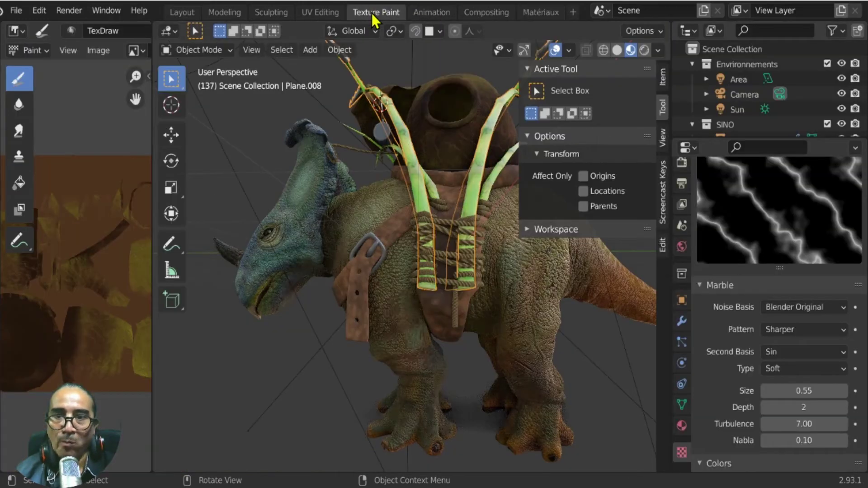
{"action": "left_click", "coordinate": [320, 12]}
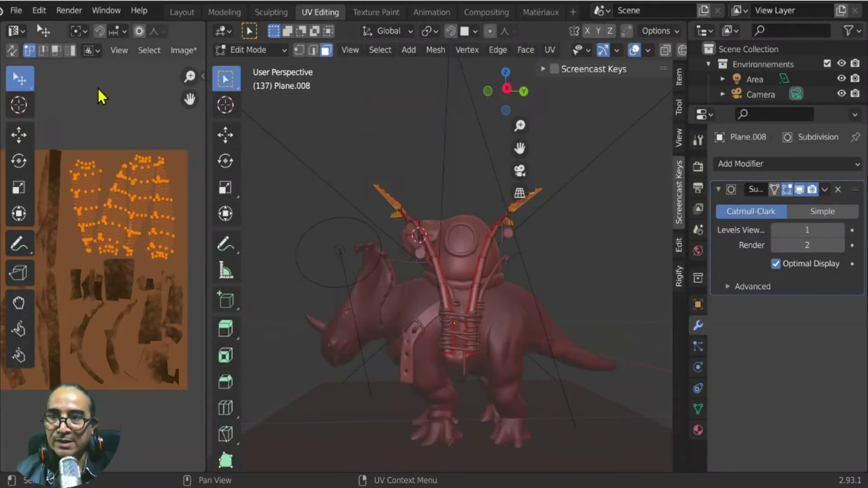
{"action": "scroll", "coordinate": [145, 50], "scroll_direction": "right", "scroll_amount": 4}
{"action": "left_click", "coordinate": [117, 50]}
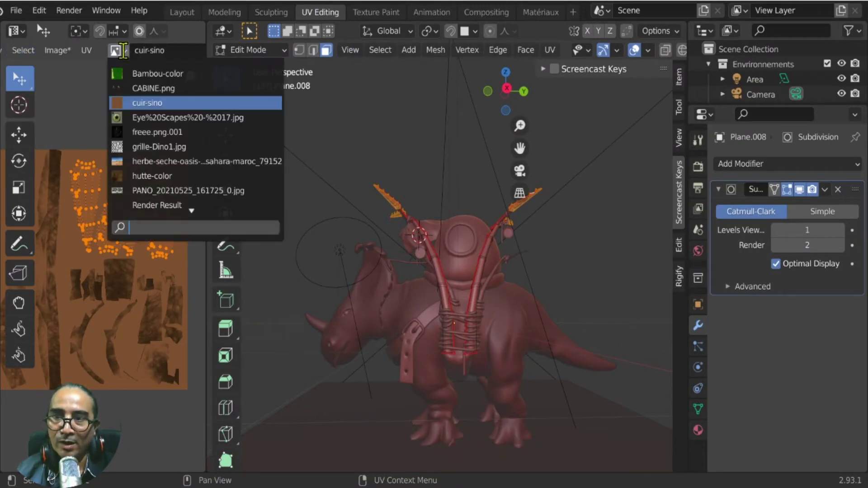
{"action": "left_click", "coordinate": [162, 79]}
{"action": "scroll", "coordinate": [141, 229], "scroll_direction": "down", "scroll_amount": 3}
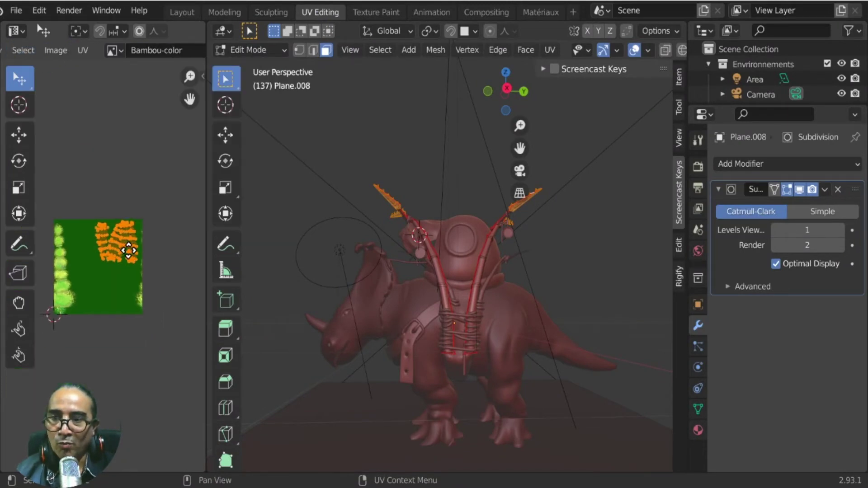
{"action": "scroll", "coordinate": [130, 246], "scroll_direction": "up", "scroll_amount": 3}
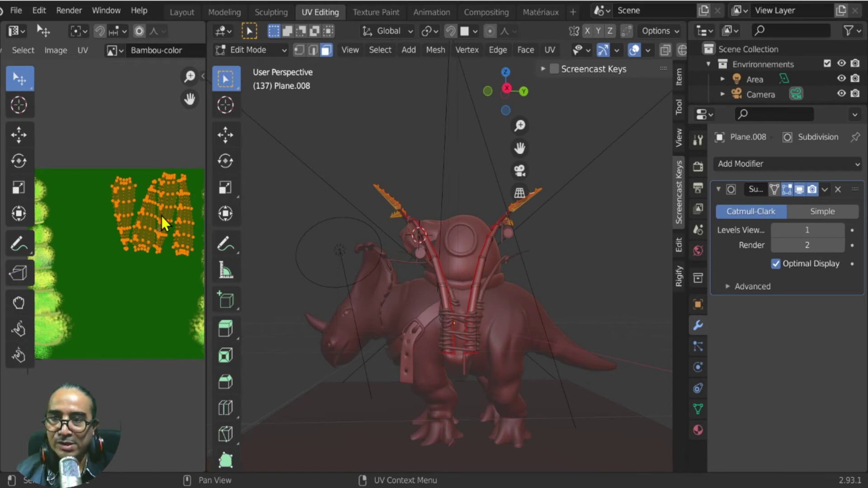
{"action": "middle_click_drag", "start_coordinate": [86, 217], "coordinate": [91, 188]}
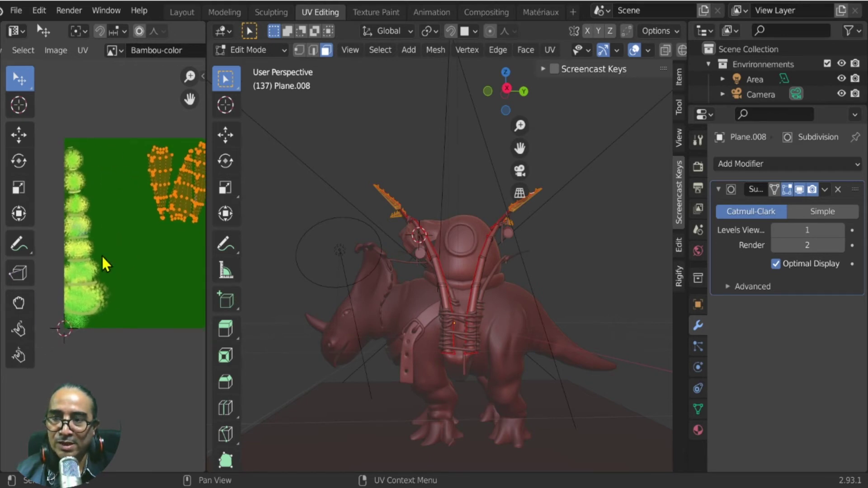
{"action": "middle_click_drag", "start_coordinate": [103, 264], "coordinate": [89, 257]}
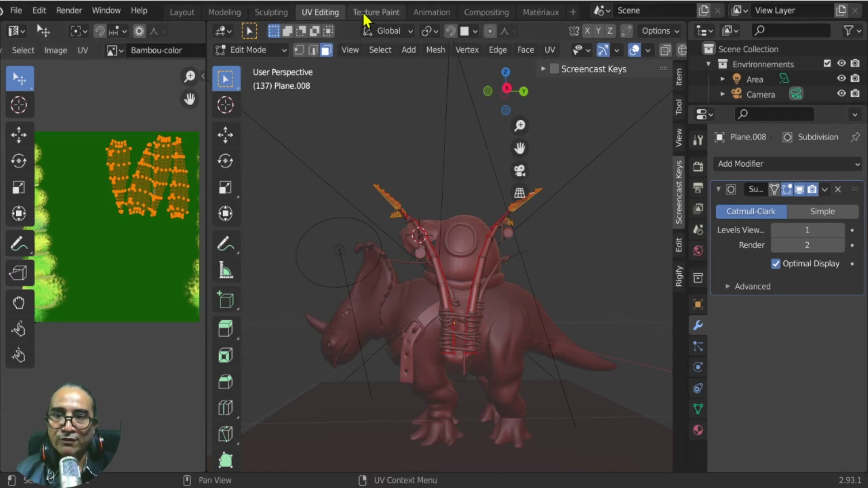
Display the cuir-sino image behind the metal tips' UVs and rename it cuir-metalsino.
{"action": "left_click", "coordinate": [115, 50]}
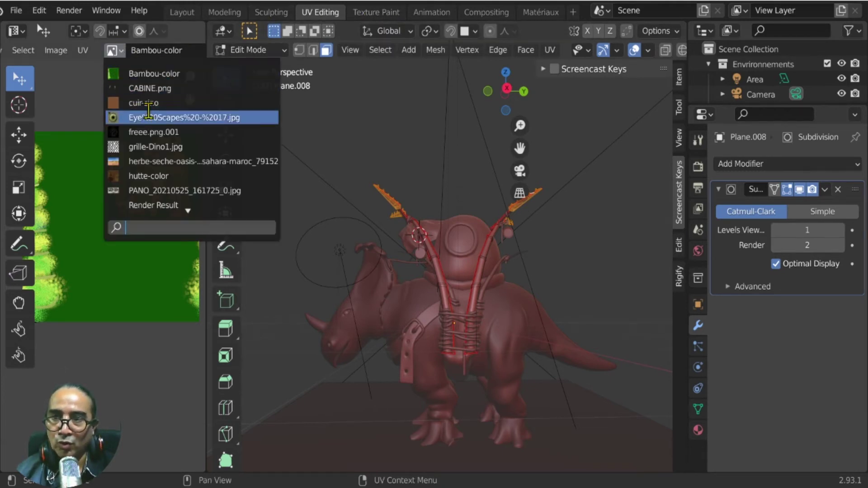
{"action": "left_click", "coordinate": [147, 103]}
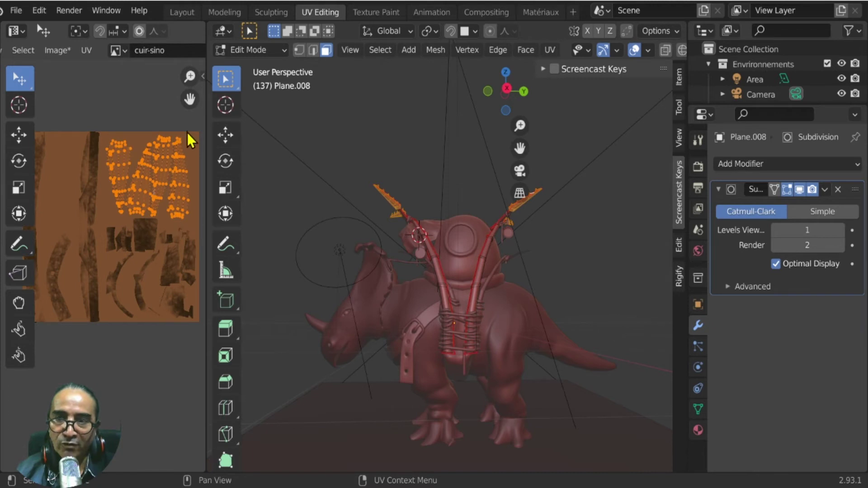
{"action": "scroll", "coordinate": [466, 174], "scroll_direction": "up", "scroll_amount": 4}
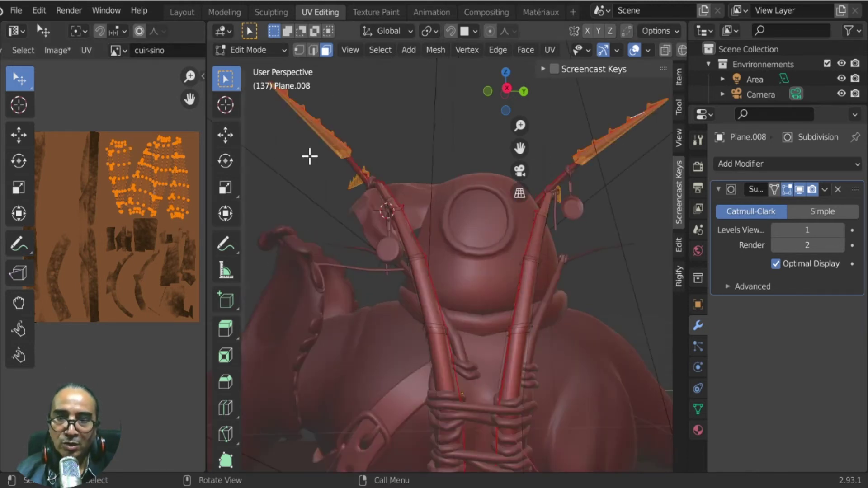
{"action": "middle_click_drag", "start_coordinate": [310, 157], "coordinate": [301, 208]}
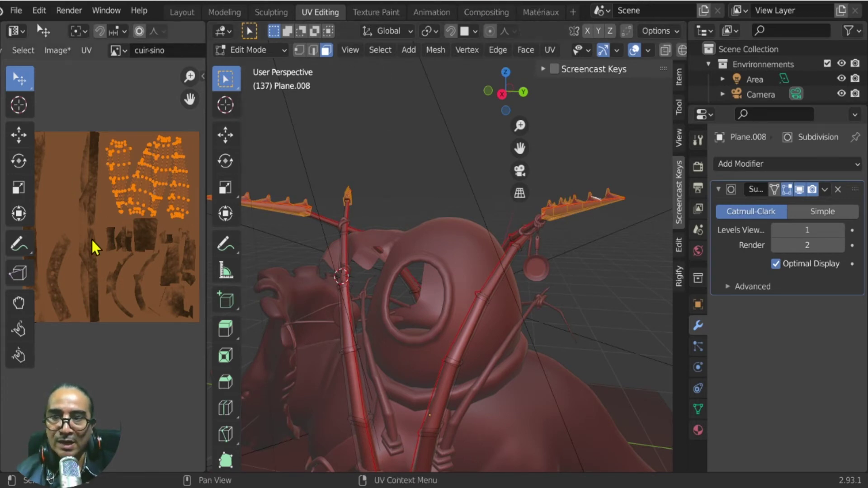
{"action": "left_click", "coordinate": [151, 56]}
{"action": "left_click", "coordinate": [149, 52]}
{"action": "left_click", "coordinate": [148, 51]}
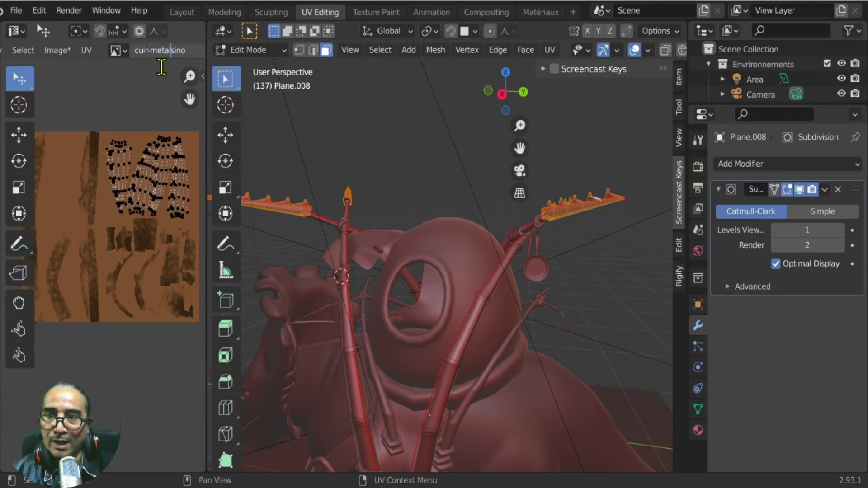
{"action": "key", "text": "Return"}
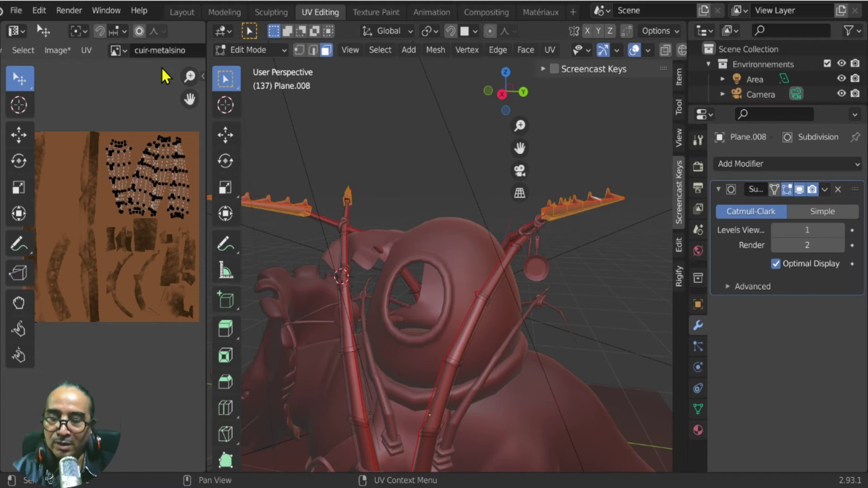
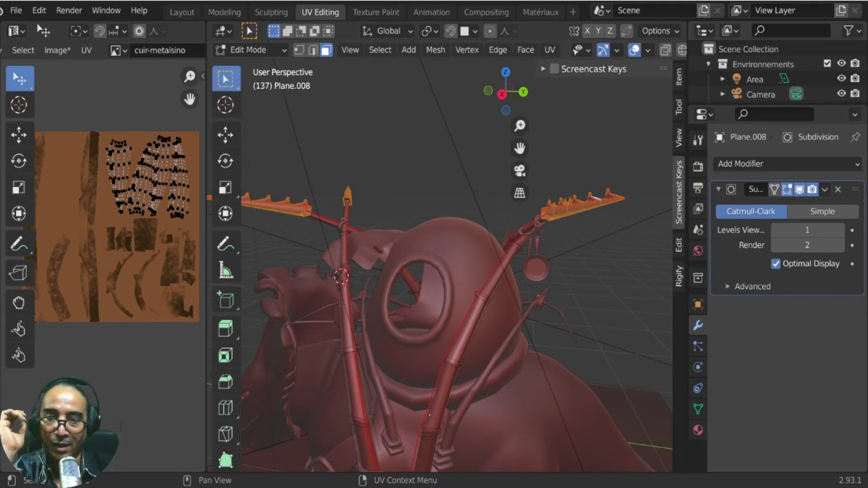
Leave Edit Mode, put the metal-tipped poles in Texture Paint mode in the Matériaux workspace, and widen the 3D viewport.
{"action": "left_click", "coordinate": [271, 50]}
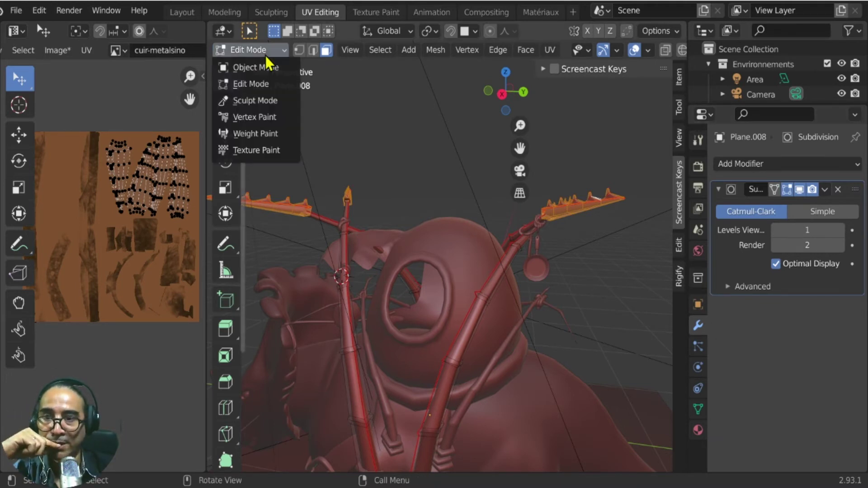
{"action": "left_click", "coordinate": [270, 68]}
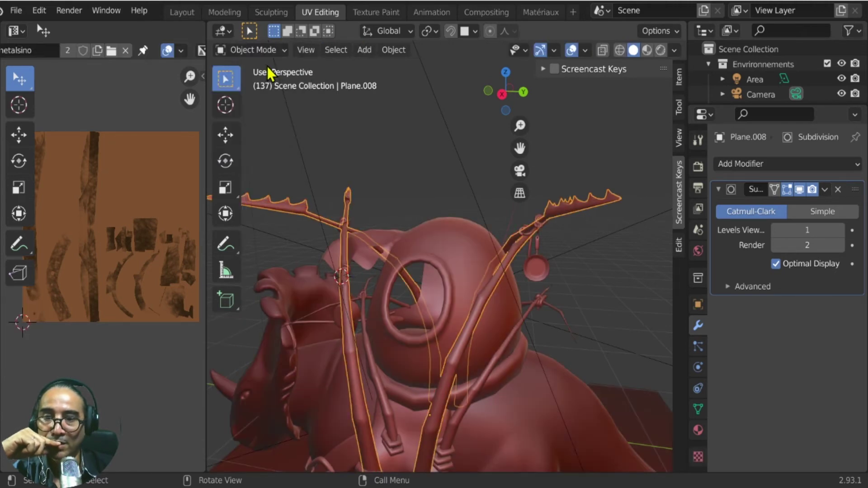
{"action": "left_click", "coordinate": [541, 12]}
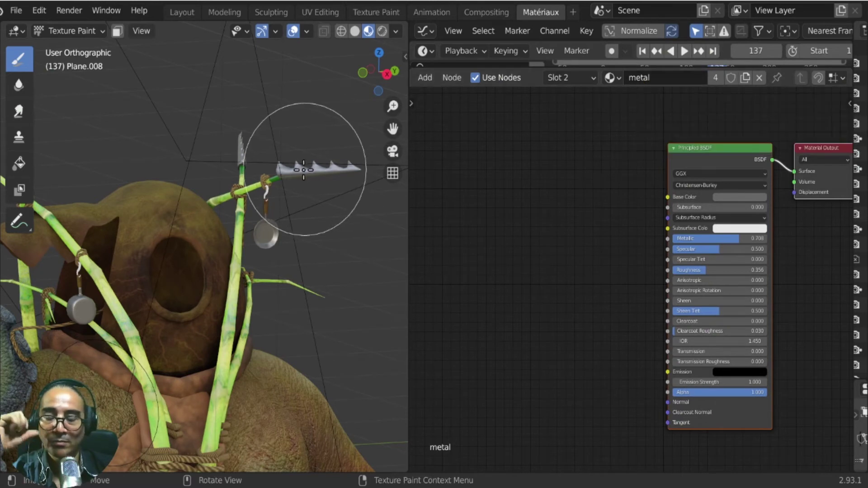
{"action": "left_click_drag", "start_coordinate": [407, 234], "coordinate": [490, 233]}
{"action": "middle_click_drag", "start_coordinate": [653, 238], "coordinate": [659, 221]}
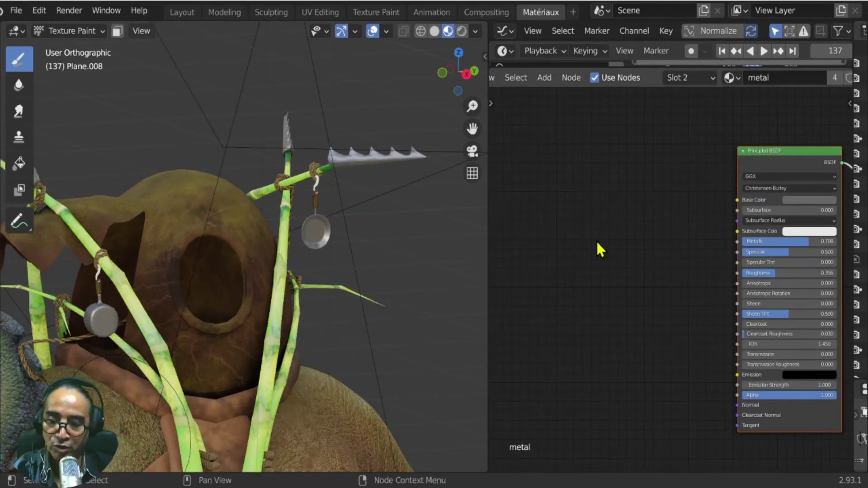
Add an Image Texture node to the metal material and assign the cuir-metalsino image to it.
{"action": "key", "text": "shift+a"}
{"action": "mouse_move", "coordinate": [596, 241]}
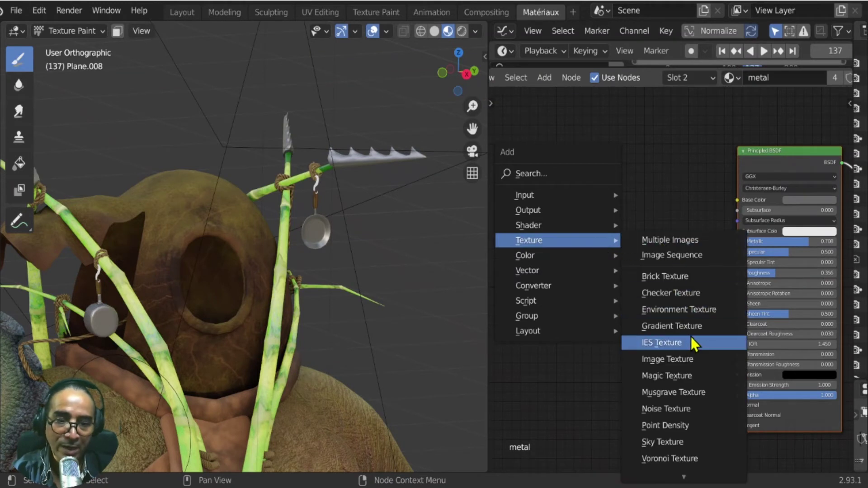
{"action": "left_click", "coordinate": [687, 359]}
{"action": "left_click", "coordinate": [549, 177]}
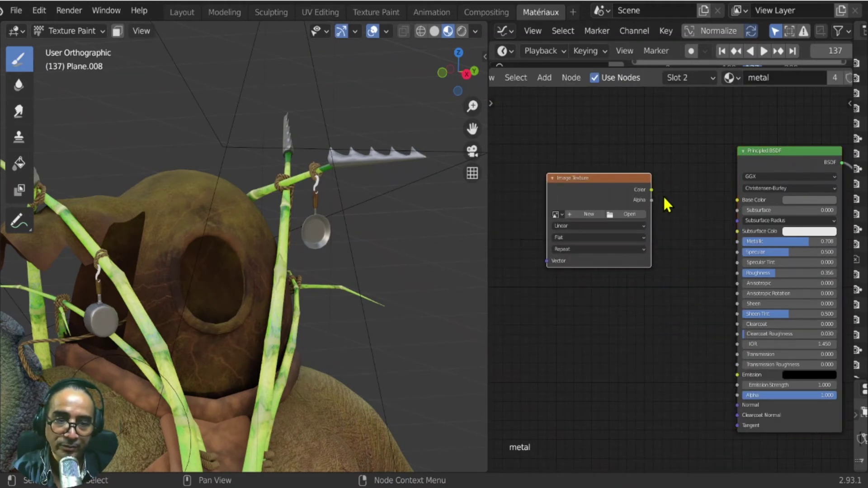
{"action": "left_click_drag", "start_coordinate": [650, 193], "coordinate": [679, 208]}
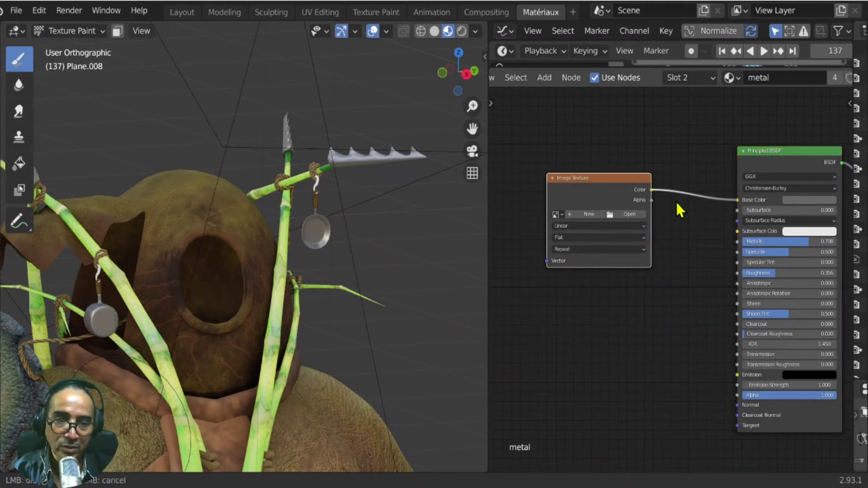
{"action": "left_click", "coordinate": [556, 215]}
{"action": "left_click", "coordinate": [588, 248]}
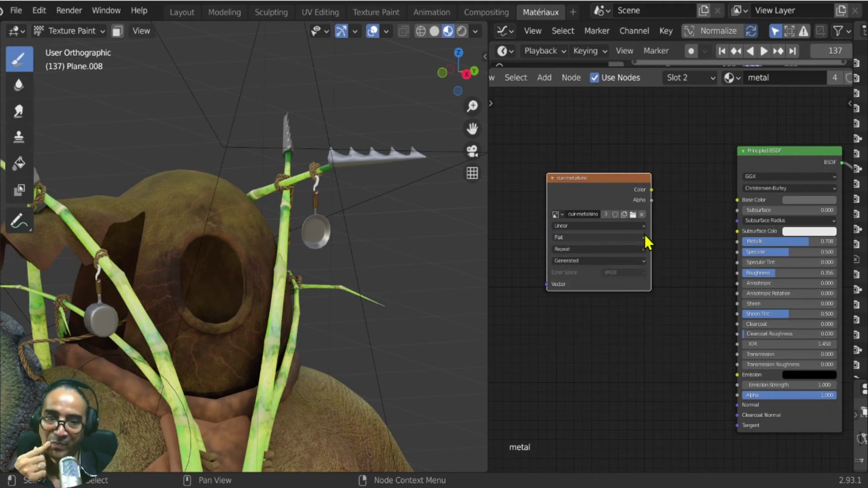
Connect the cuir-metalsino texture's Color output to the Base Color of the metal material's Principled BSDF.
{"action": "left_click_drag", "start_coordinate": [652, 190], "coordinate": [738, 199]}
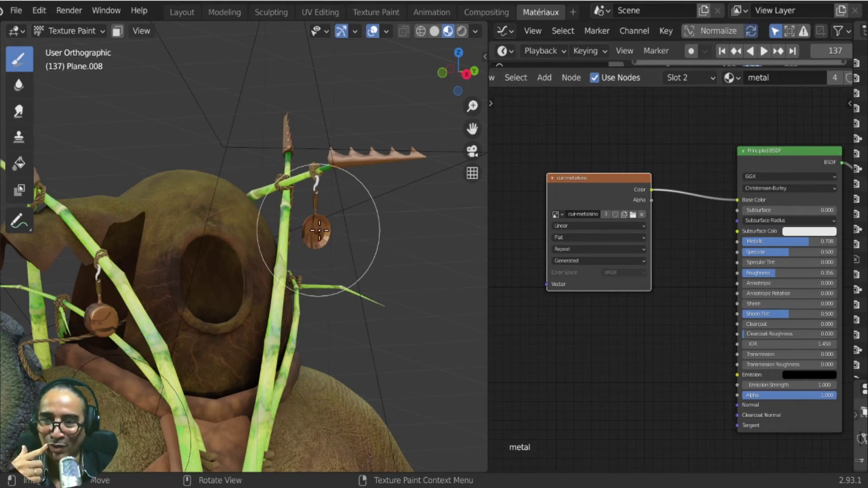
{"action": "scroll", "coordinate": [284, 291], "scroll_direction": "up", "scroll_amount": 2}
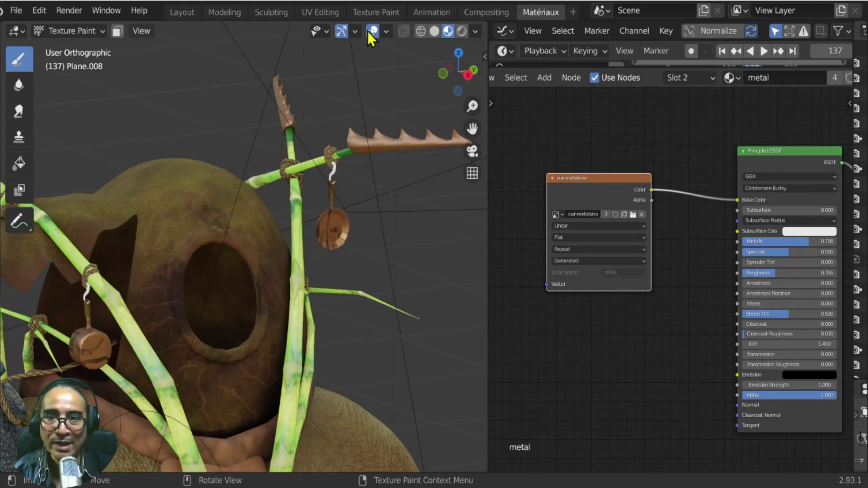
Switch to the Texture Paint workspace, widen the tool settings, and check the texture slots of Material.005 and metal.
{"action": "left_click", "coordinate": [370, 13]}
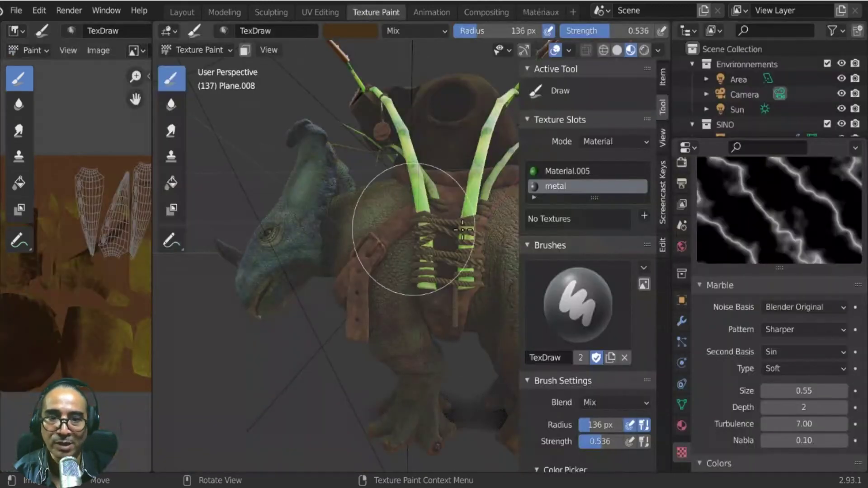
{"action": "left_click_drag", "start_coordinate": [520, 207], "coordinate": [582, 208]}
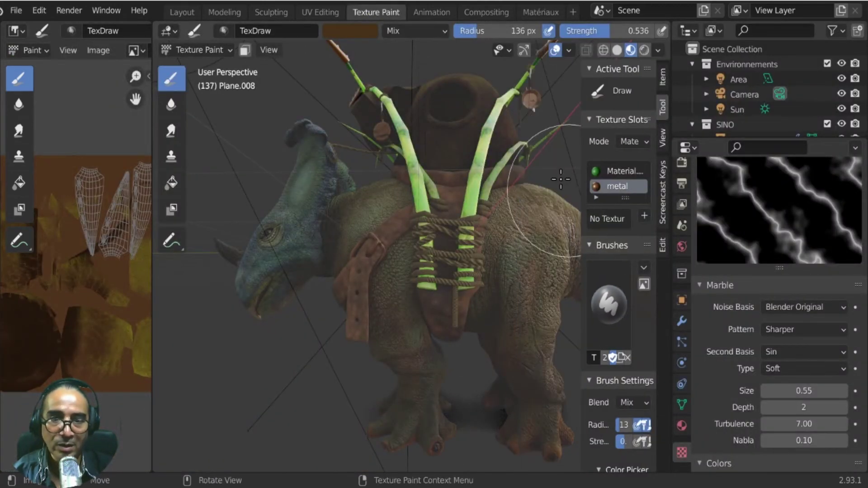
{"action": "mouse_move", "coordinate": [542, 221]}
{"action": "middle_mouse_down"}
{"action": "mouse_move", "coordinate": [350, 312]}
{"action": "mouse_move", "coordinate": [397, 252]}
{"action": "middle_mouse_up"}
{"action": "scroll", "coordinate": [350, 312], "scroll_direction": "up", "scroll_amount": 4}
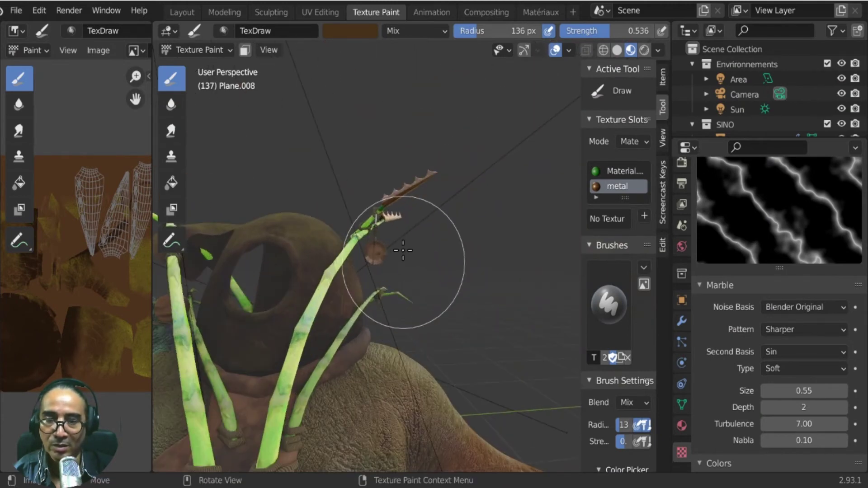
{"action": "mouse_move", "coordinate": [381, 190]}
{"action": "middle_mouse_down"}
{"action": "mouse_move", "coordinate": [429, 207]}
{"action": "mouse_move", "coordinate": [210, 151]}
{"action": "middle_mouse_up"}
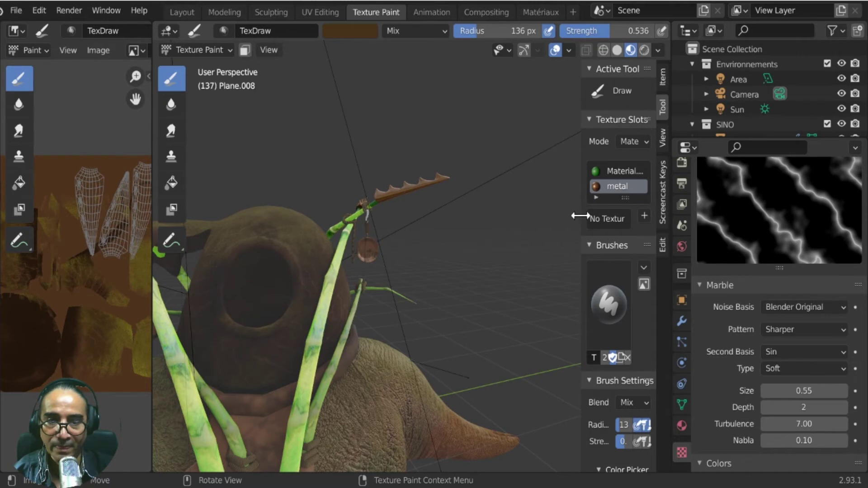
{"action": "left_click_drag", "start_coordinate": [581, 217], "coordinate": [496, 215]}
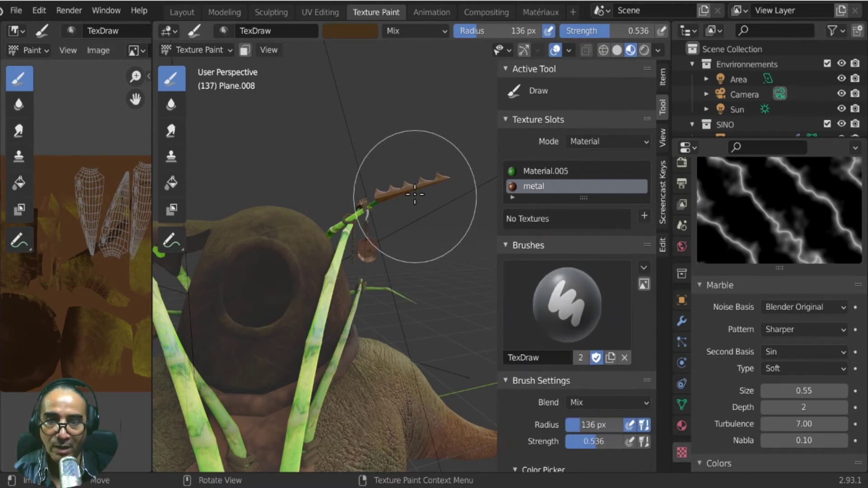
{"action": "scroll", "coordinate": [409, 192], "scroll_direction": "up", "scroll_amount": 3}
{"action": "left_click", "coordinate": [547, 171]}
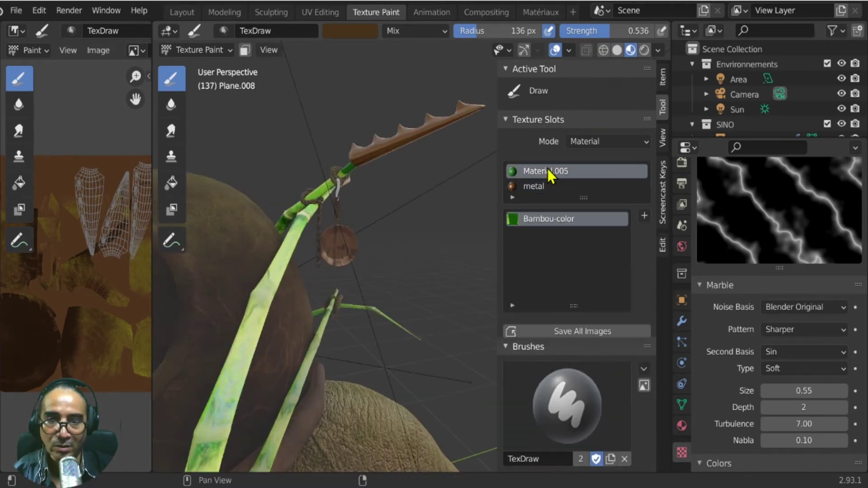
{"action": "left_click", "coordinate": [529, 186]}
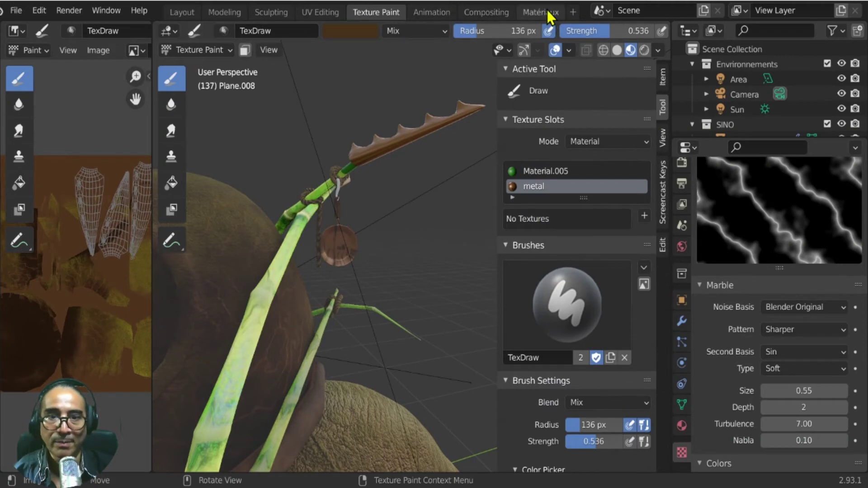
Return to the Matériaux workspace, shift the cuir-metalsino texture node away from the shader, and reselect metal as slot 2's material.
{"action": "left_click", "coordinate": [548, 12]}
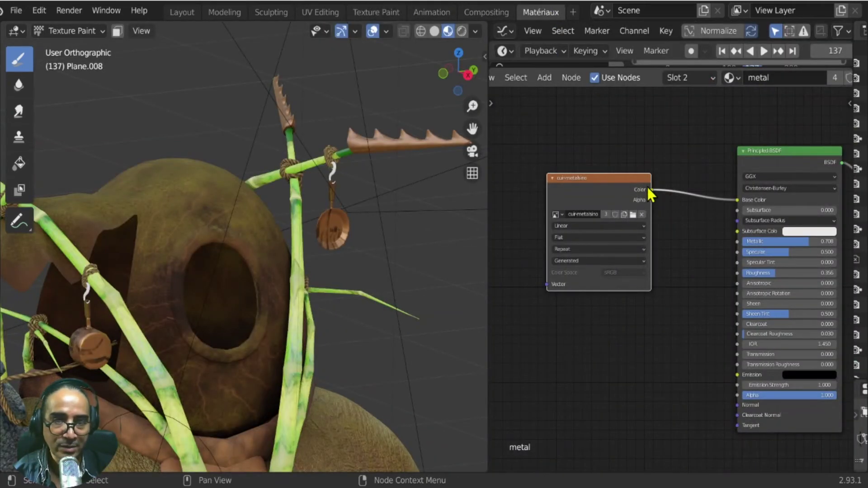
{"action": "middle_click_drag", "start_coordinate": [695, 182], "coordinate": [666, 168]}
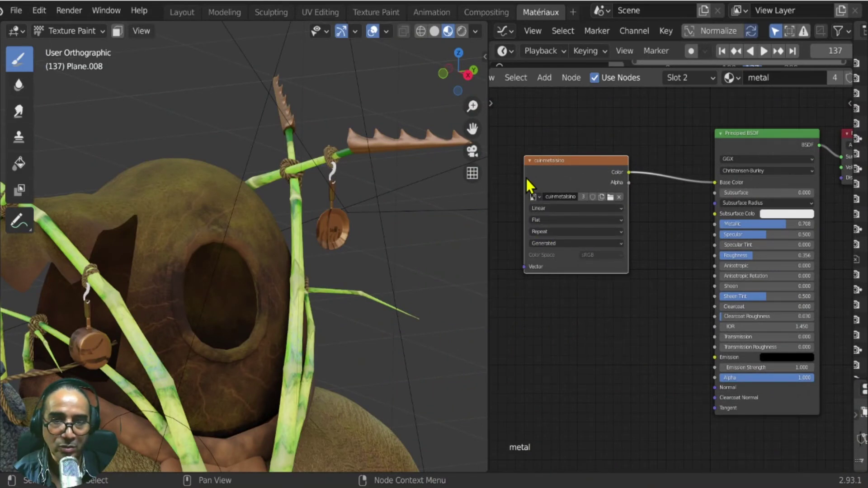
{"action": "left_click_drag", "start_coordinate": [526, 181], "coordinate": [509, 178]}
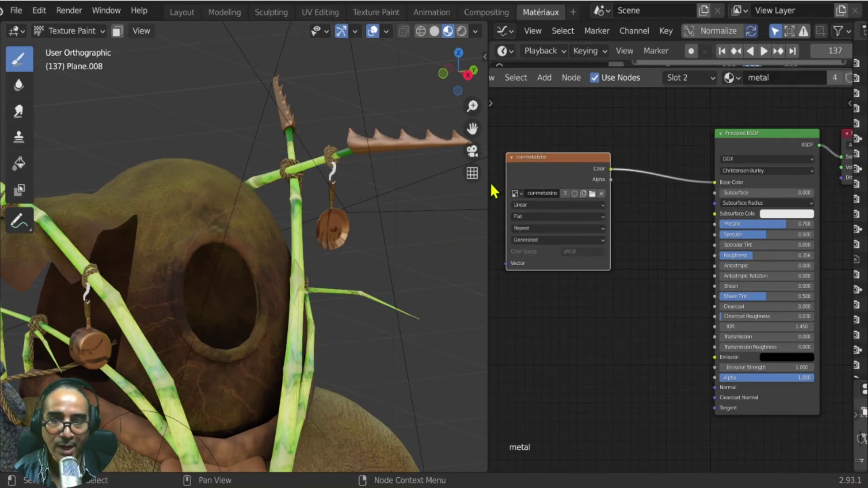
{"action": "left_click", "coordinate": [687, 79]}
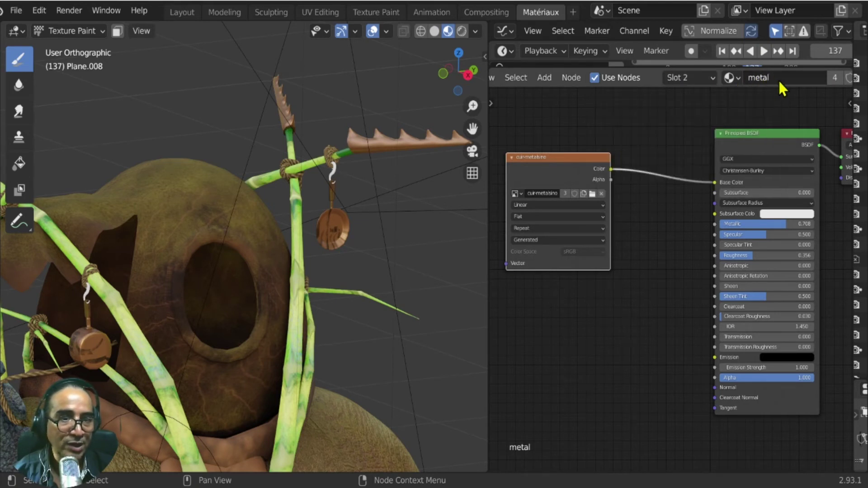
{"action": "middle_click_drag", "start_coordinate": [780, 86], "coordinate": [731, 82]}
{"action": "left_click", "coordinate": [731, 78]}
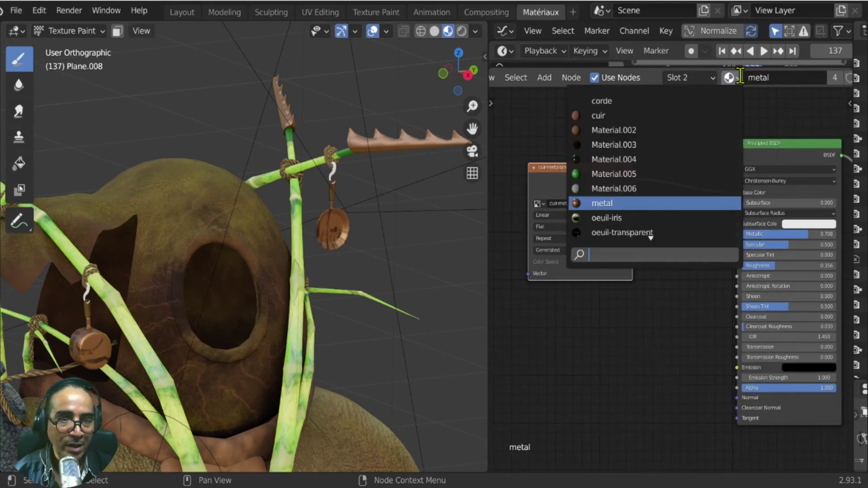
{"action": "left_click", "coordinate": [621, 206]}
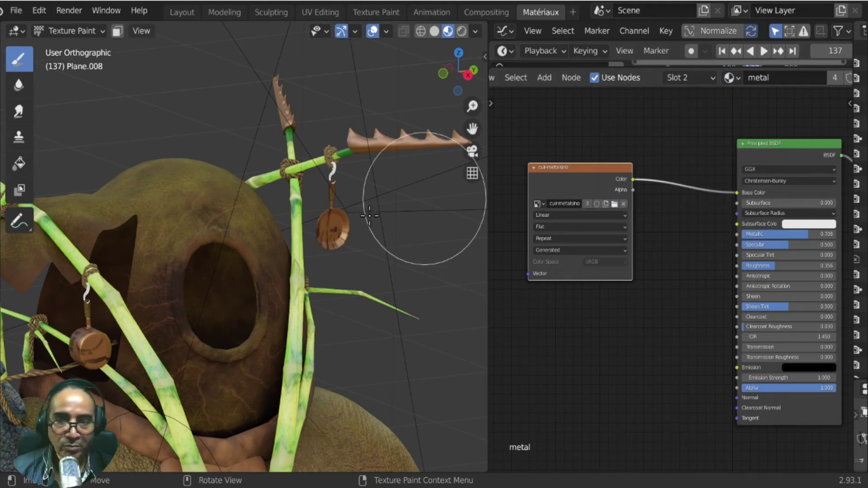
Inspect the recoloured metal parts and examine the cuir-metalsino node's connection in the metal material up close.
{"action": "middle_click_drag", "start_coordinate": [349, 246], "coordinate": [330, 228]}
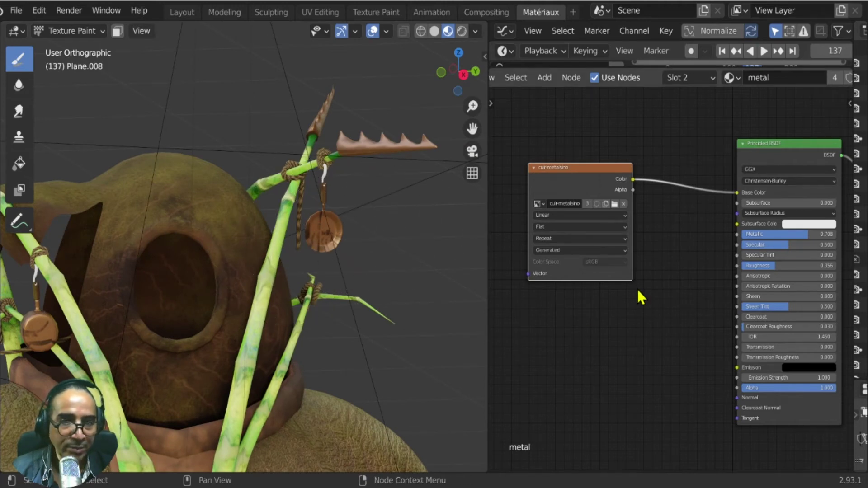
{"action": "middle_click_drag", "start_coordinate": [724, 224], "coordinate": [701, 189]}
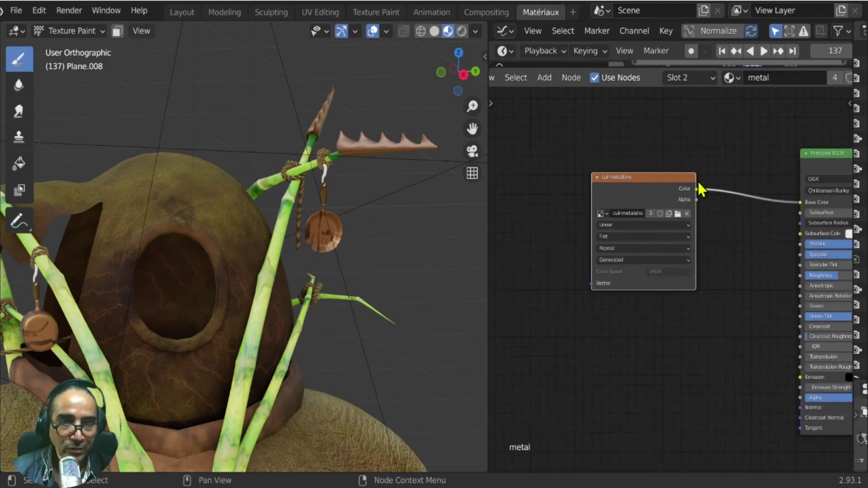
{"action": "left_click_drag", "start_coordinate": [588, 204], "coordinate": [538, 206]}
{"action": "scroll", "coordinate": [623, 232], "scroll_direction": "up", "scroll_amount": 1}
{"action": "scroll", "coordinate": [623, 231], "scroll_direction": "up", "scroll_amount": 1}
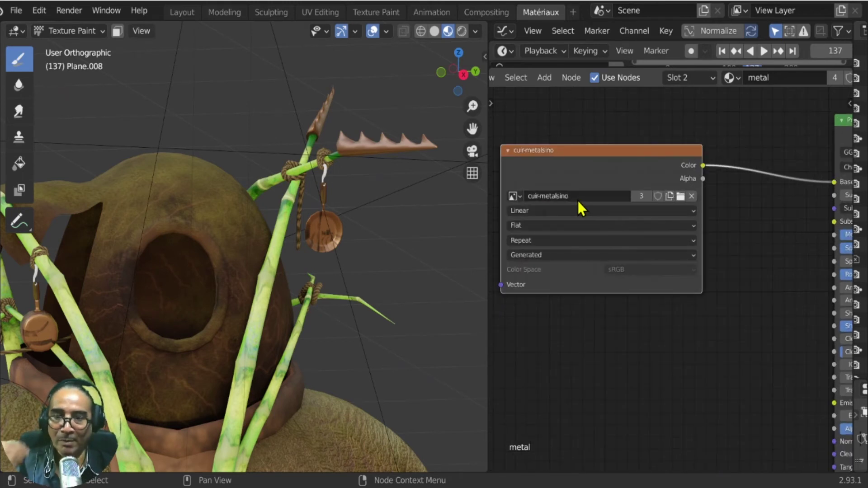
Go back to the Texture Paint workspace, re-enter Texture Paint mode on the poles, and activate metal's cuir-metalsino texture for painting.
{"action": "left_click", "coordinate": [364, 13]}
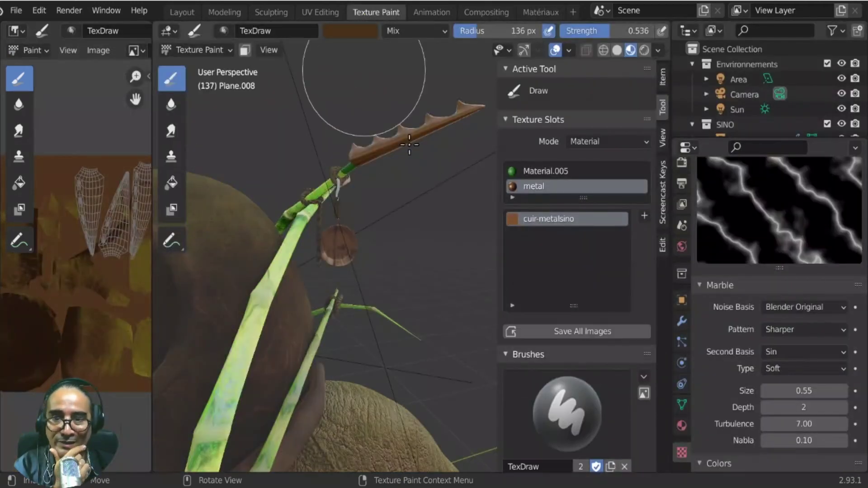
{"action": "left_click", "coordinate": [216, 51]}
{"action": "key", "text": "Return"}
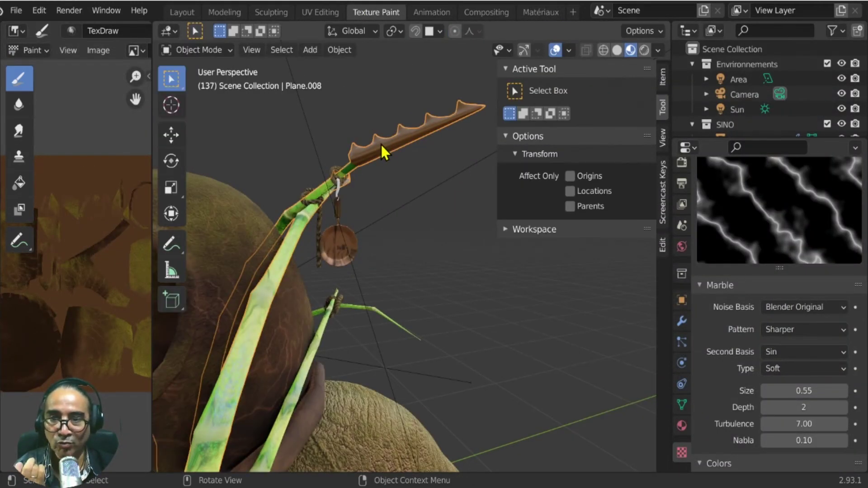
{"action": "left_click", "coordinate": [197, 50]}
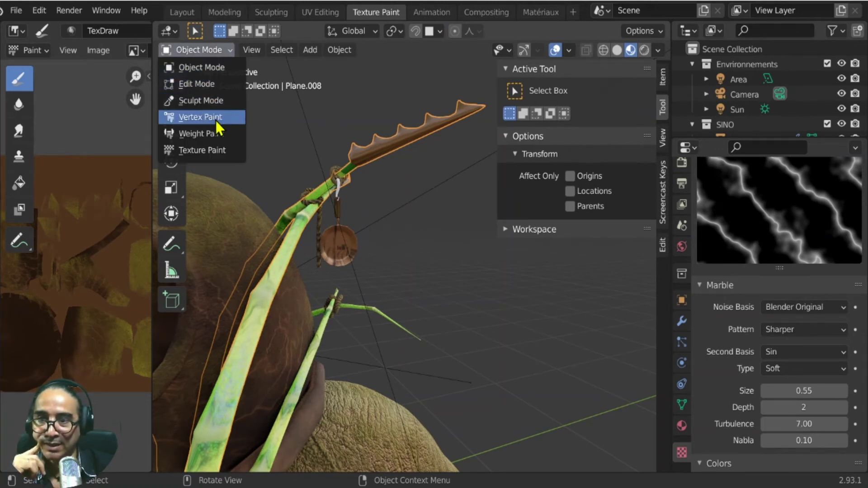
{"action": "left_click", "coordinate": [213, 152]}
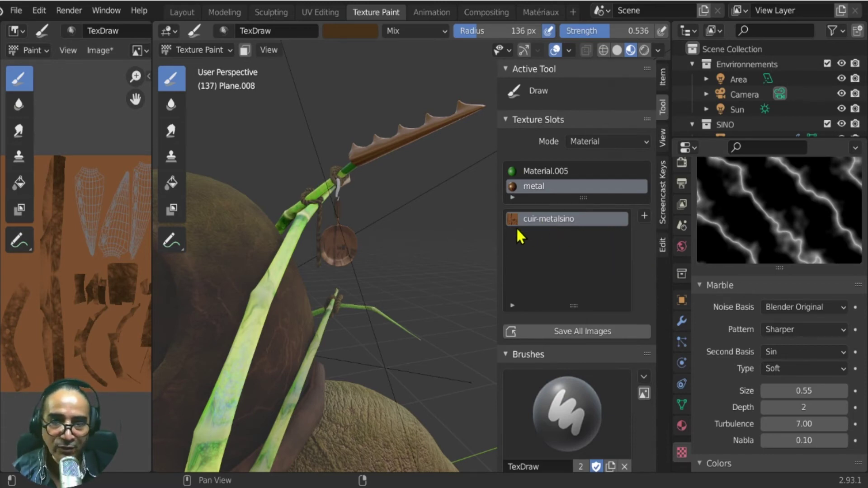
Set the brush colour to a light grey with hue 0.018, saturation 0.078 and value 0.677.
{"action": "middle_click_drag", "start_coordinate": [349, 175], "coordinate": [398, 184]}
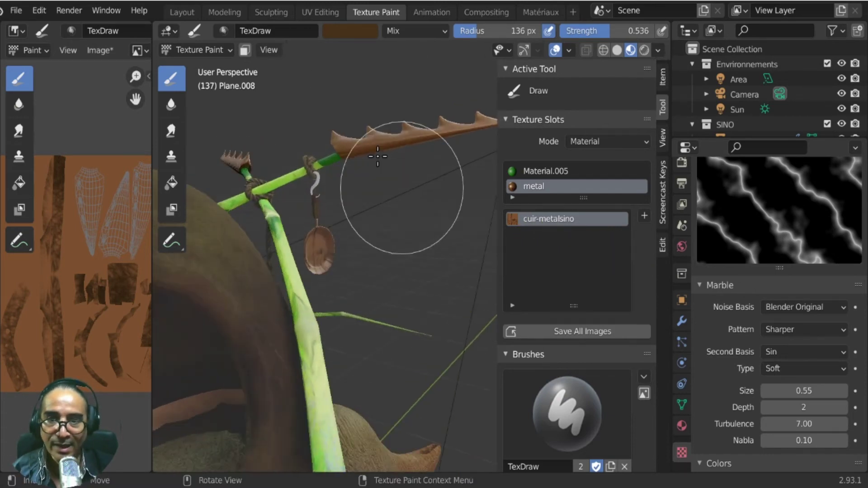
{"action": "mouse_move", "coordinate": [438, 149]}
{"action": "middle_mouse_down"}
{"action": "mouse_move", "coordinate": [382, 203]}
{"action": "mouse_move", "coordinate": [427, 191]}
{"action": "middle_mouse_up"}
{"action": "left_click", "coordinate": [359, 32]}
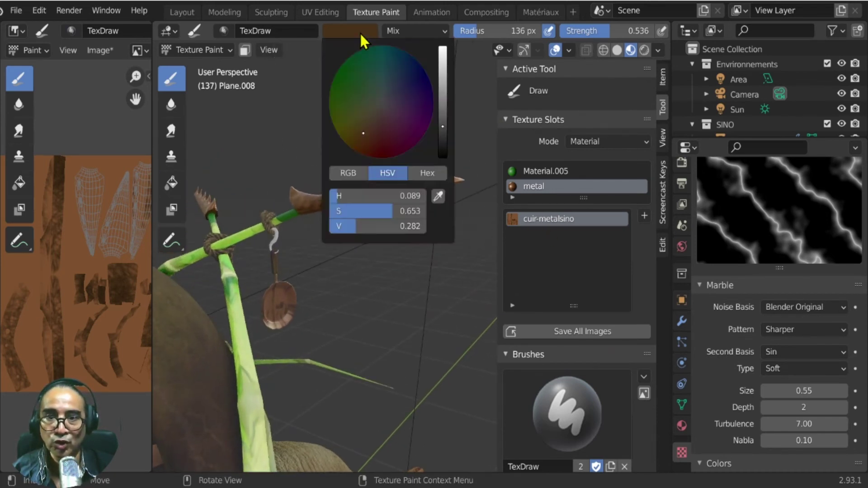
{"action": "left_click_drag", "start_coordinate": [438, 104], "coordinate": [437, 84]}
{"action": "left_click", "coordinate": [382, 108]}
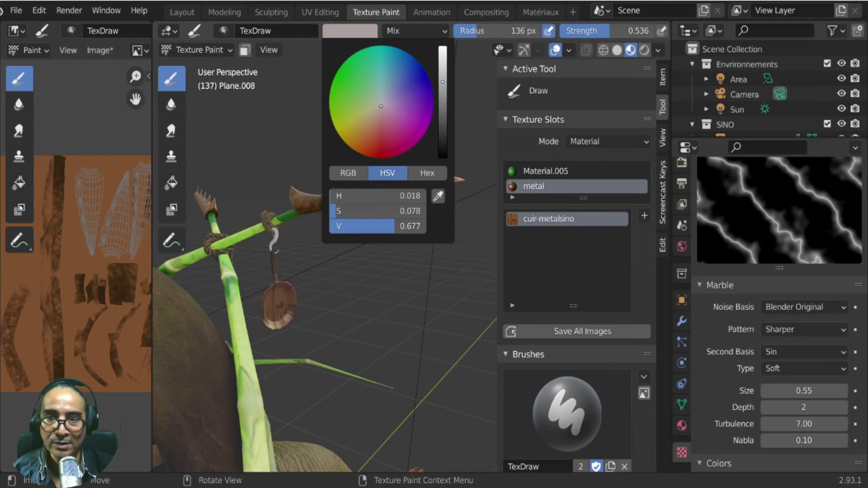
Paint the serrated metal tips of the bamboo poles light grey from several sides.
{"action": "middle_click_drag", "start_coordinate": [320, 193], "coordinate": [324, 190]}
{"action": "mouse_move", "coordinate": [323, 190]}
{"action": "left_mouse_down"}
{"action": "mouse_move", "coordinate": [369, 202]}
{"action": "mouse_move", "coordinate": [446, 184]}
{"action": "mouse_move", "coordinate": [411, 194]}
{"action": "mouse_move", "coordinate": [337, 180]}
{"action": "left_mouse_up"}
{"action": "mouse_move", "coordinate": [337, 180]}
{"action": "middle_mouse_down"}
{"action": "mouse_move", "coordinate": [300, 181]}
{"action": "mouse_move", "coordinate": [390, 227]}
{"action": "mouse_move", "coordinate": [279, 252]}
{"action": "mouse_move", "coordinate": [378, 326]}
{"action": "mouse_move", "coordinate": [343, 435]}
{"action": "mouse_move", "coordinate": [378, 334]}
{"action": "mouse_move", "coordinate": [345, 370]}
{"action": "middle_mouse_up"}
{"action": "mouse_move", "coordinate": [345, 370]}
{"action": "left_mouse_down"}
{"action": "mouse_move", "coordinate": [374, 359]}
{"action": "mouse_move", "coordinate": [349, 365]}
{"action": "mouse_move", "coordinate": [365, 345]}
{"action": "mouse_move", "coordinate": [290, 362]}
{"action": "left_mouse_up"}
{"action": "mouse_move", "coordinate": [291, 361]}
{"action": "middle_mouse_down"}
{"action": "mouse_move", "coordinate": [459, 344]}
{"action": "mouse_move", "coordinate": [213, 324]}
{"action": "mouse_move", "coordinate": [405, 289]}
{"action": "mouse_move", "coordinate": [239, 324]}
{"action": "middle_mouse_up"}
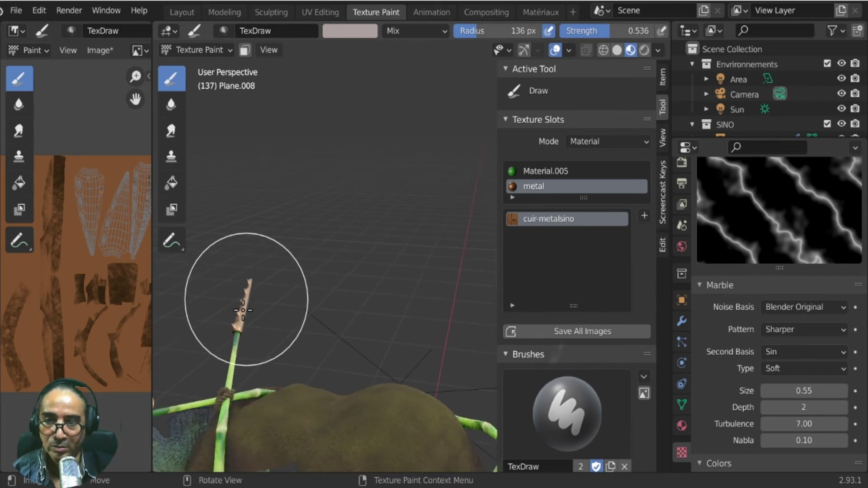
{"action": "mouse_move", "coordinate": [238, 291]}
{"action": "middle_mouse_down"}
{"action": "mouse_move", "coordinate": [215, 331]}
{"action": "mouse_move", "coordinate": [356, 306]}
{"action": "mouse_move", "coordinate": [311, 348]}
{"action": "mouse_move", "coordinate": [348, 136]}
{"action": "mouse_move", "coordinate": [349, 184]}
{"action": "mouse_move", "coordinate": [364, 172]}
{"action": "mouse_move", "coordinate": [359, 197]}
{"action": "mouse_move", "coordinate": [369, 145]}
{"action": "middle_mouse_up"}
{"action": "mouse_move", "coordinate": [394, 191]}
{"action": "left_mouse_down"}
{"action": "mouse_move", "coordinate": [333, 200]}
{"action": "mouse_move", "coordinate": [401, 184]}
{"action": "mouse_move", "coordinate": [342, 205]}
{"action": "mouse_move", "coordinate": [312, 194]}
{"action": "mouse_move", "coordinate": [438, 184]}
{"action": "left_mouse_up"}
Darken the brush colour to a dark grey and paint dark patches over the serrated metal tips.
{"action": "left_click", "coordinate": [346, 33]}
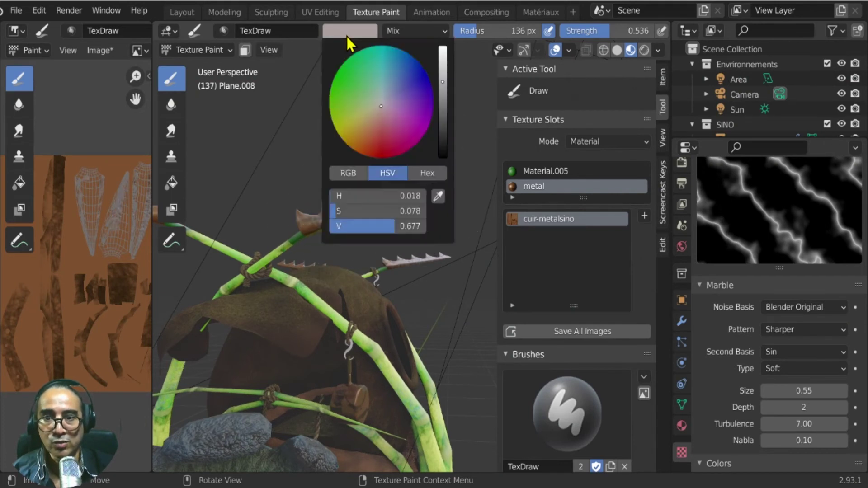
{"action": "left_click", "coordinate": [441, 134]}
{"action": "mouse_move", "coordinate": [312, 199]}
{"action": "left_mouse_down"}
{"action": "mouse_move", "coordinate": [367, 202]}
{"action": "mouse_move", "coordinate": [333, 212]}
{"action": "mouse_move", "coordinate": [420, 180]}
{"action": "mouse_move", "coordinate": [450, 233]}
{"action": "left_mouse_up"}
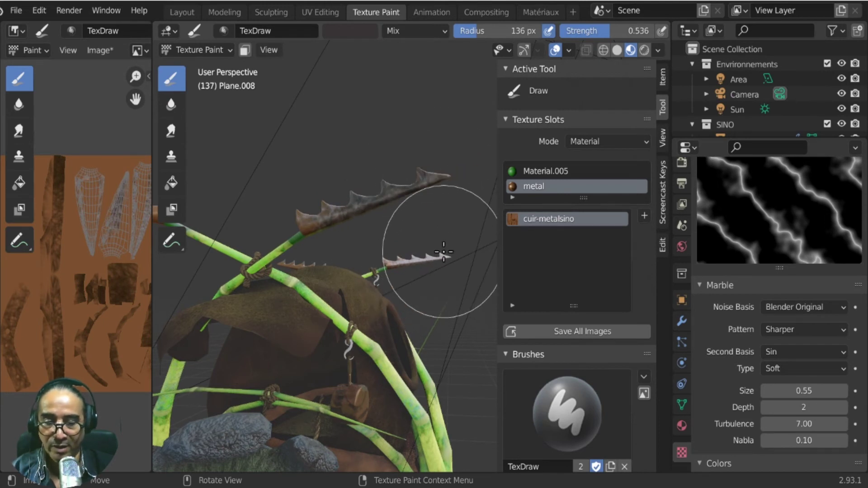
Reduce the brush radius to 68 px and paint the metal tips' UV islands dark grey in the maximized image editor.
{"action": "key", "text": "f"}
{"action": "left_click", "coordinate": [401, 271]}
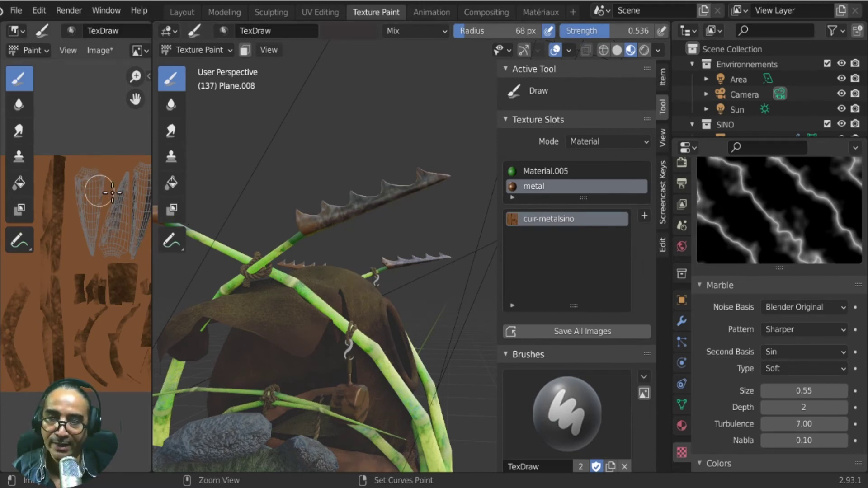
{"action": "key", "text": "ctrl+space"}
{"action": "scroll", "coordinate": [485, 217], "scroll_direction": "up", "scroll_amount": 3}
{"action": "middle_click_drag", "start_coordinate": [485, 162], "coordinate": [468, 208]}
{"action": "mouse_move", "coordinate": [444, 121]}
{"action": "left_mouse_down"}
{"action": "mouse_move", "coordinate": [442, 283]}
{"action": "mouse_move", "coordinate": [434, 114]}
{"action": "left_mouse_up"}
{"action": "mouse_move", "coordinate": [513, 139]}
{"action": "left_mouse_down"}
{"action": "mouse_move", "coordinate": [494, 287]}
{"action": "mouse_move", "coordinate": [484, 223]}
{"action": "mouse_move", "coordinate": [541, 101]}
{"action": "mouse_move", "coordinate": [558, 128]}
{"action": "mouse_move", "coordinate": [558, 169]}
{"action": "mouse_move", "coordinate": [534, 278]}
{"action": "left_mouse_up"}
{"action": "mouse_move", "coordinate": [557, 146]}
{"action": "left_mouse_down"}
{"action": "mouse_move", "coordinate": [572, 107]}
{"action": "mouse_move", "coordinate": [595, 145]}
{"action": "mouse_move", "coordinate": [609, 252]}
{"action": "mouse_move", "coordinate": [574, 276]}
{"action": "mouse_move", "coordinate": [597, 136]}
{"action": "mouse_move", "coordinate": [609, 240]}
{"action": "mouse_move", "coordinate": [597, 296]}
{"action": "left_mouse_up"}
{"action": "key", "text": "ctrl+space"}
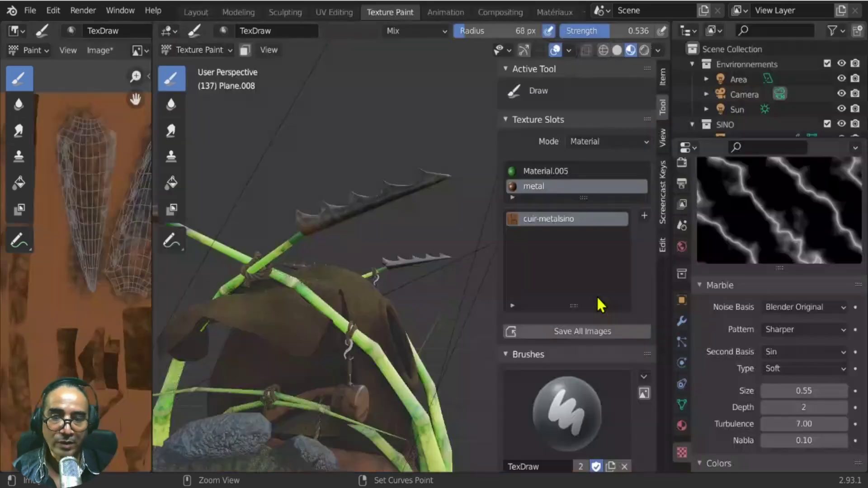
Check the painted tips on the model and save the texture as cuir-metalsino.png in the Sino-textures folder.
{"action": "middle_click_drag", "start_coordinate": [354, 281], "coordinate": [377, 340]}
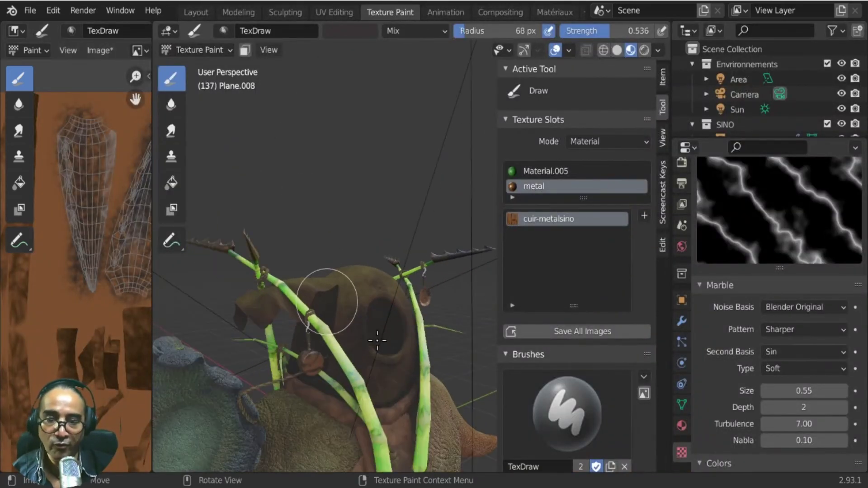
{"action": "middle_click_drag", "start_coordinate": [380, 298], "coordinate": [203, 295]}
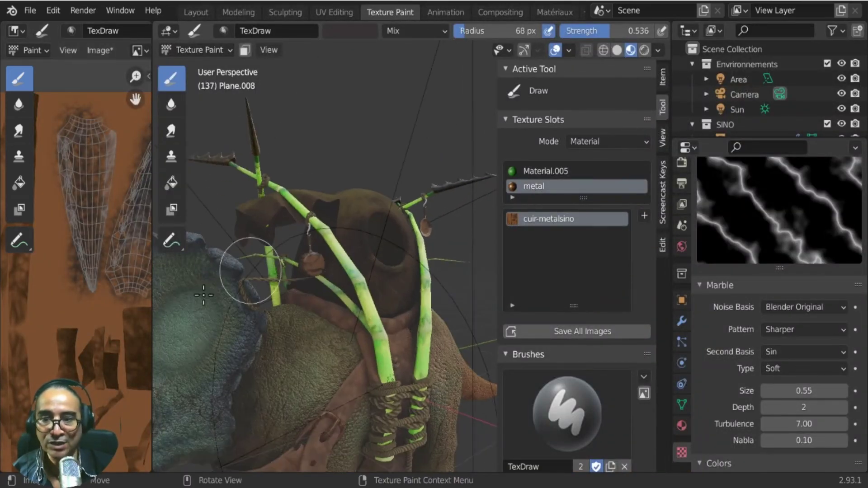
{"action": "left_click", "coordinate": [101, 52]}
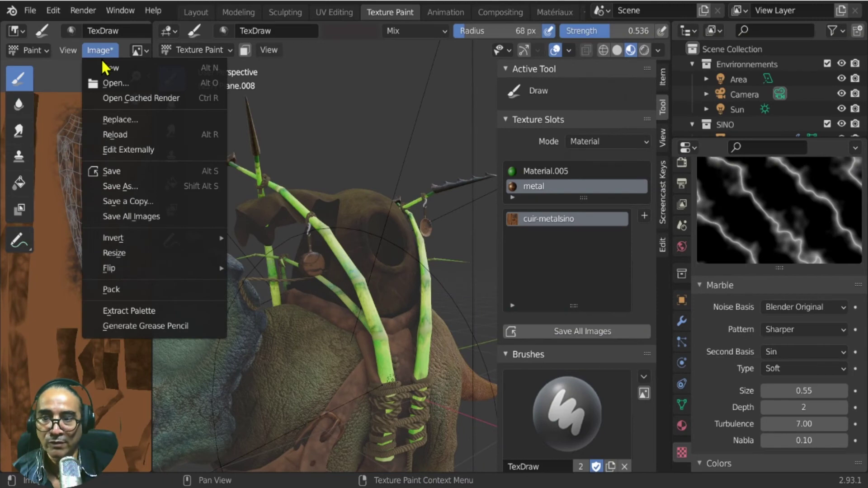
{"action": "left_click", "coordinate": [129, 188]}
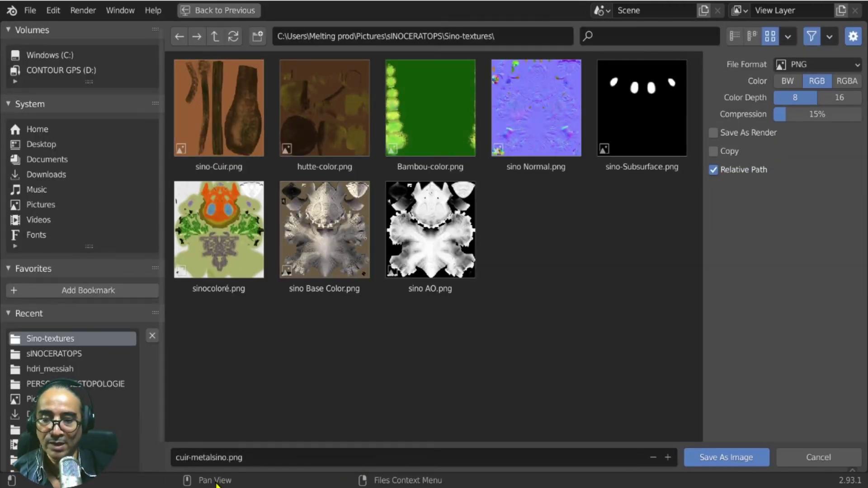
{"action": "left_click", "coordinate": [732, 458]}
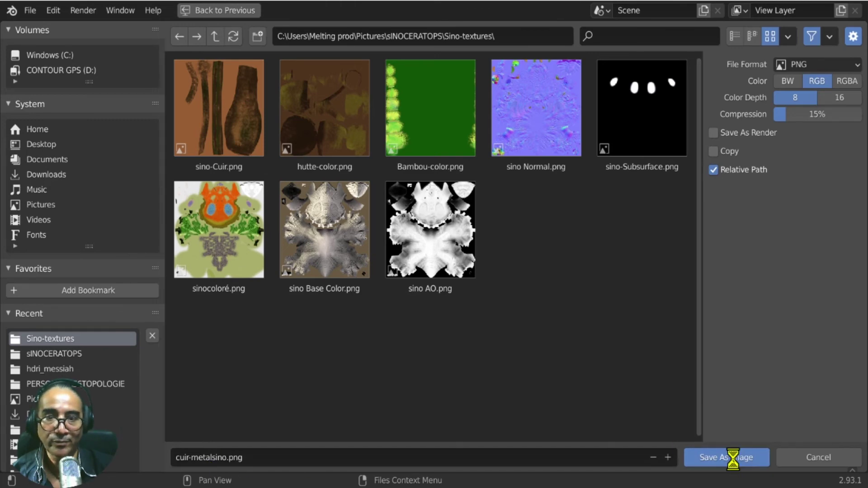
Switch to the Matériaux workspace and move the metal material's cuir-metalsino image node down, away from the Principled BSDF.
{"action": "mouse_move", "coordinate": [368, 358]}
{"action": "left_mouse_down", "text": "alt"}
{"action": "mouse_move", "coordinate": [353, 390]}
{"action": "mouse_move", "coordinate": [352, 381]}
{"action": "left_mouse_up", "text": "alt"}
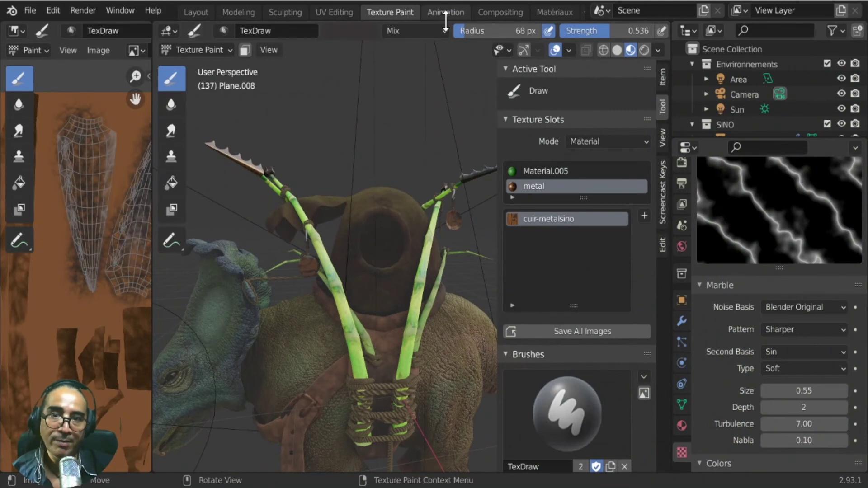
{"action": "left_click", "coordinate": [557, 12]}
{"action": "scroll", "coordinate": [631, 330], "scroll_direction": "down", "scroll_amount": 3}
{"action": "scroll", "coordinate": [647, 181], "scroll_direction": "up", "scroll_amount": 1}
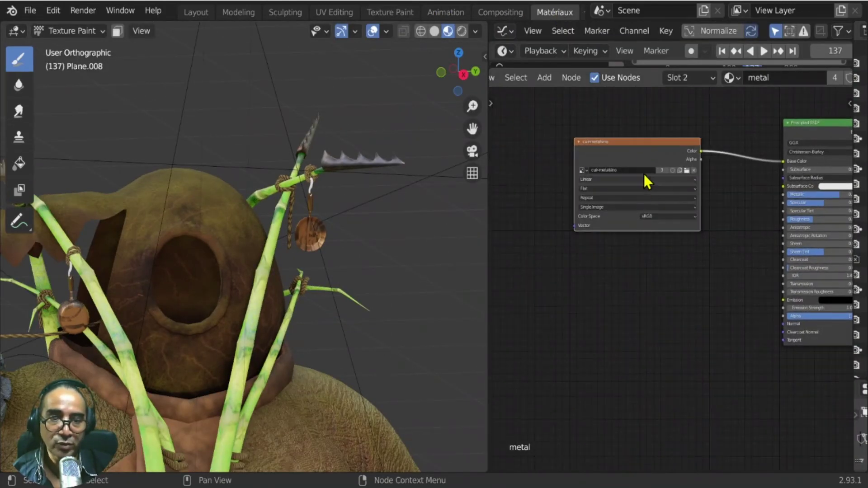
{"action": "left_click_drag", "start_coordinate": [642, 148], "coordinate": [591, 241]}
{"action": "scroll", "coordinate": [271, 213], "scroll_direction": "up", "scroll_amount": 2}
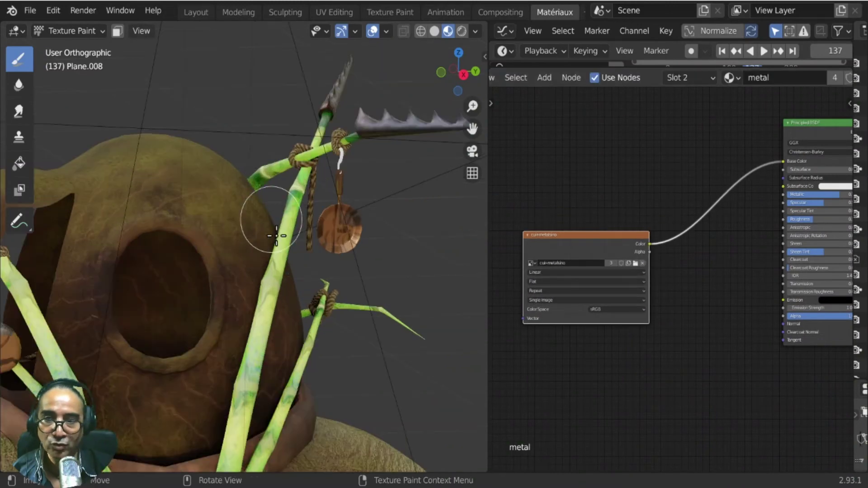
{"action": "middle_click_drag", "start_coordinate": [272, 347], "coordinate": [225, 253]}
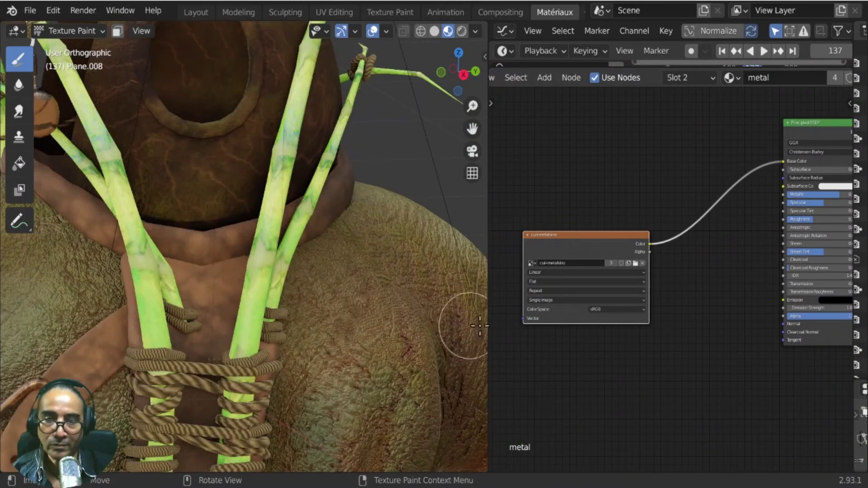
{"action": "middle_click_drag", "start_coordinate": [636, 291], "coordinate": [572, 213]}
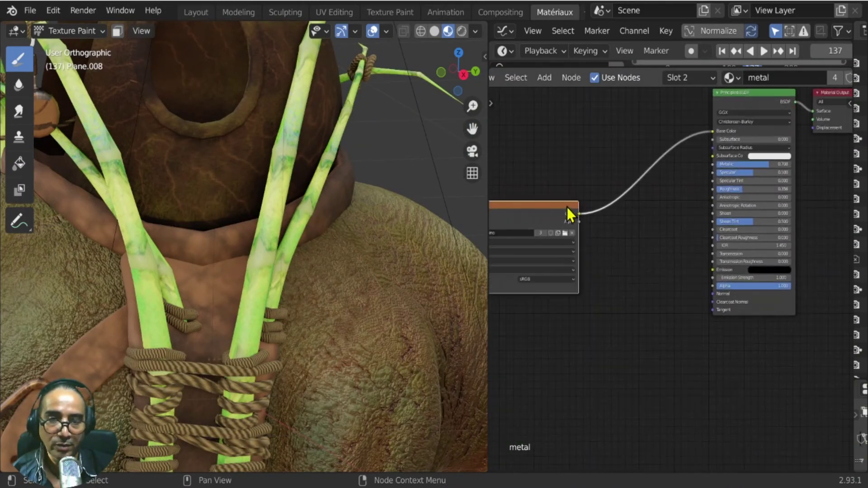
Add a Bump node to the metal material between the image texture and the Principled BSDF.
{"action": "key", "text": "shift+a"}
{"action": "mouse_move", "coordinate": [538, 213]}
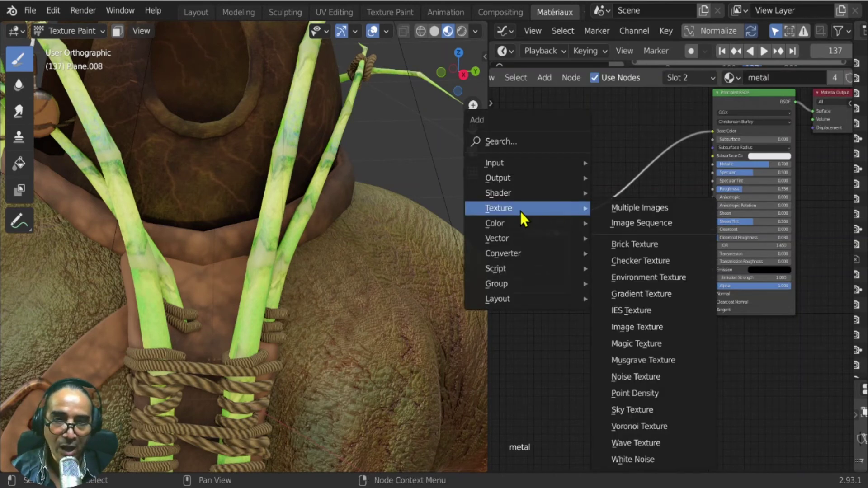
{"action": "mouse_move", "coordinate": [499, 238]}
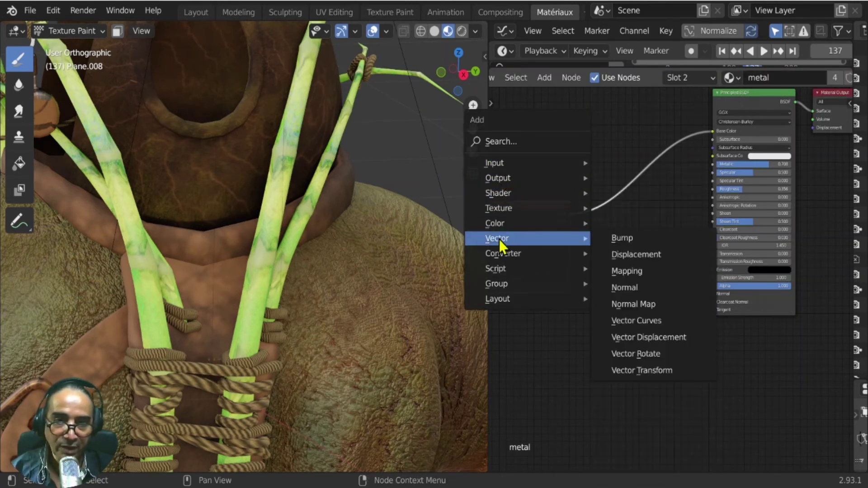
{"action": "left_click", "coordinate": [642, 239]}
{"action": "left_click_drag", "start_coordinate": [570, 214], "coordinate": [602, 300]}
{"action": "scroll", "coordinate": [612, 300], "scroll_direction": "up", "scroll_amount": 1}
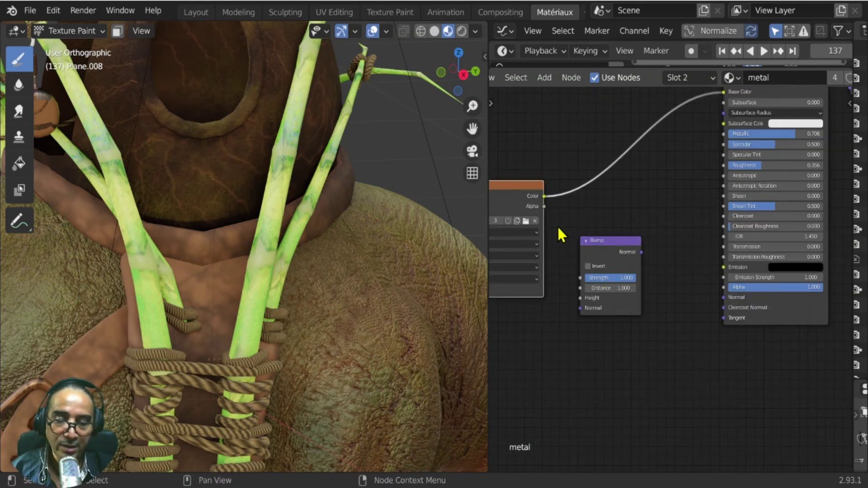
Connect the cuir-metalsino image's Color to the Bump Height, and the Bump Normal to the Principled BSDF's Normal.
{"action": "key", "text": "ctrl+space"}
{"action": "left_click_drag", "start_coordinate": [270, 179], "coordinate": [324, 283]}
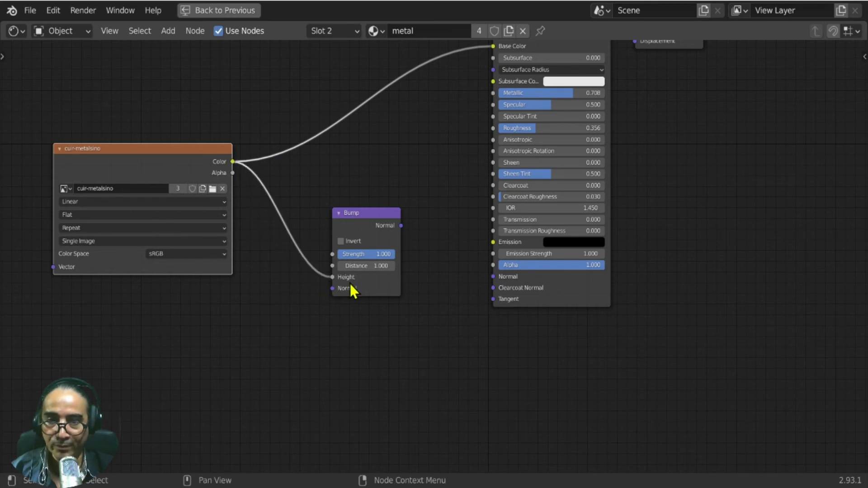
{"action": "left_click_drag", "start_coordinate": [401, 226], "coordinate": [484, 274]}
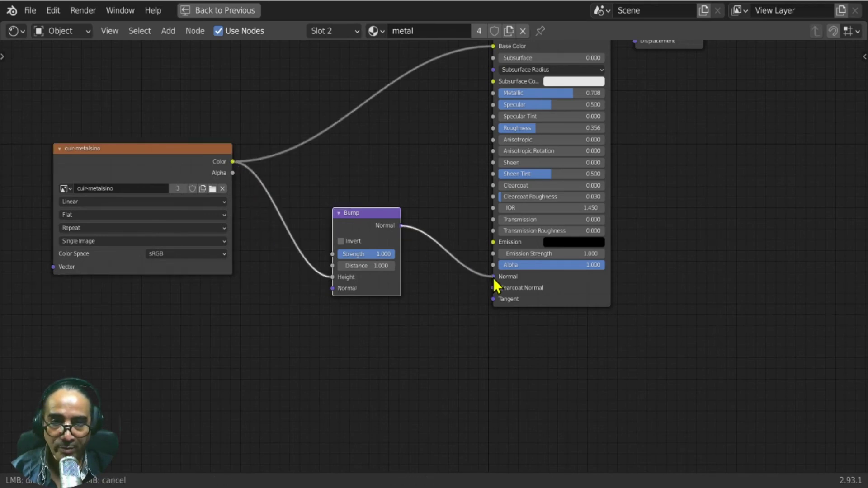
{"action": "key", "text": "ctrl+space"}
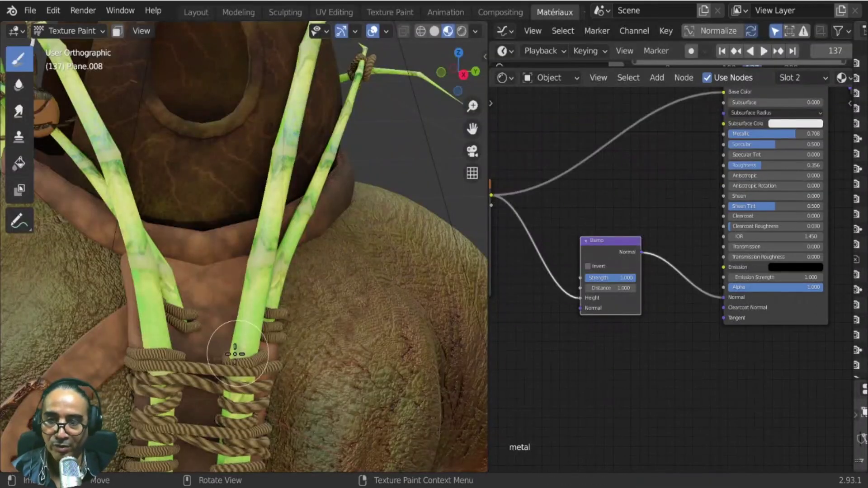
Check the bump on the serrated metal tips and reduce the Bump node's Strength to 0.055.
{"action": "middle_click_drag", "start_coordinate": [235, 355], "coordinate": [253, 398], "text": "shift"}
{"action": "scroll", "coordinate": [310, 262], "scroll_direction": "down", "scroll_amount": 3}
{"action": "scroll", "coordinate": [310, 262], "scroll_direction": "up", "scroll_amount": 6}
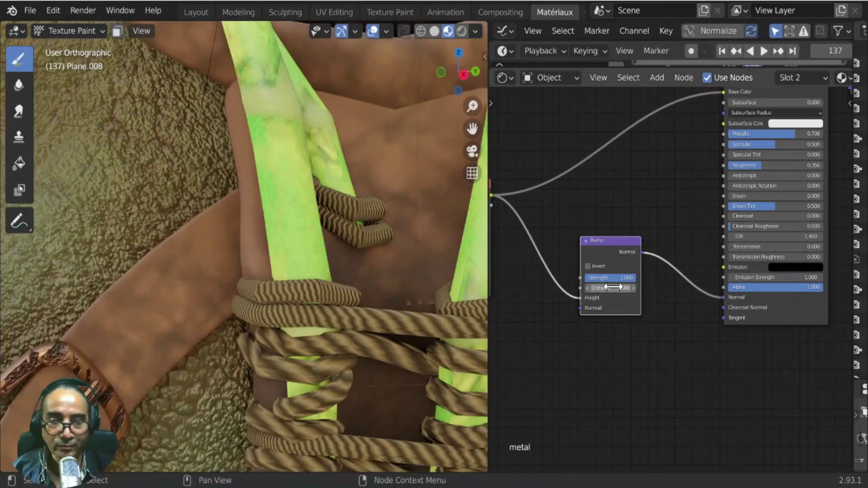
{"action": "scroll", "coordinate": [658, 175], "scroll_direction": "up", "scroll_amount": 5, "text": "shift"}
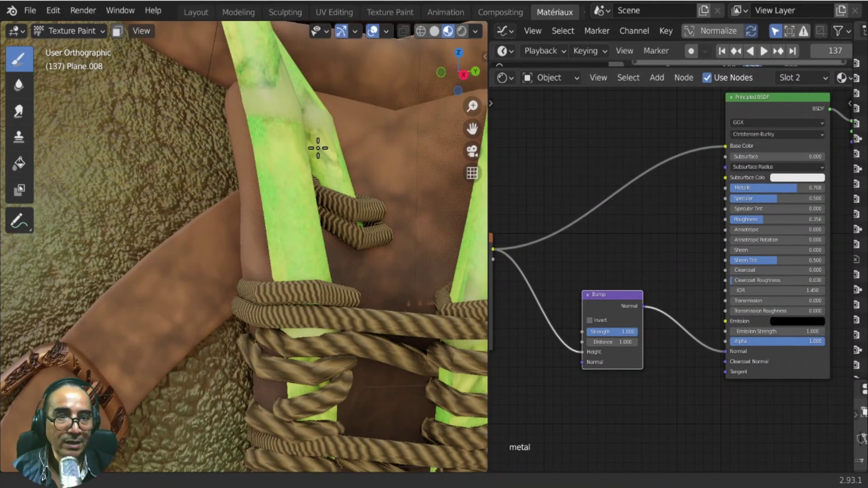
{"action": "mouse_move", "coordinate": [317, 148]}
{"action": "middle_mouse_down"}
{"action": "mouse_move", "coordinate": [356, 137]}
{"action": "mouse_move", "coordinate": [395, 322]}
{"action": "mouse_move", "coordinate": [10, 52]}
{"action": "mouse_move", "coordinate": [213, 127]}
{"action": "middle_mouse_up"}
{"action": "middle_click_drag", "start_coordinate": [88, 196], "coordinate": [281, 178]}
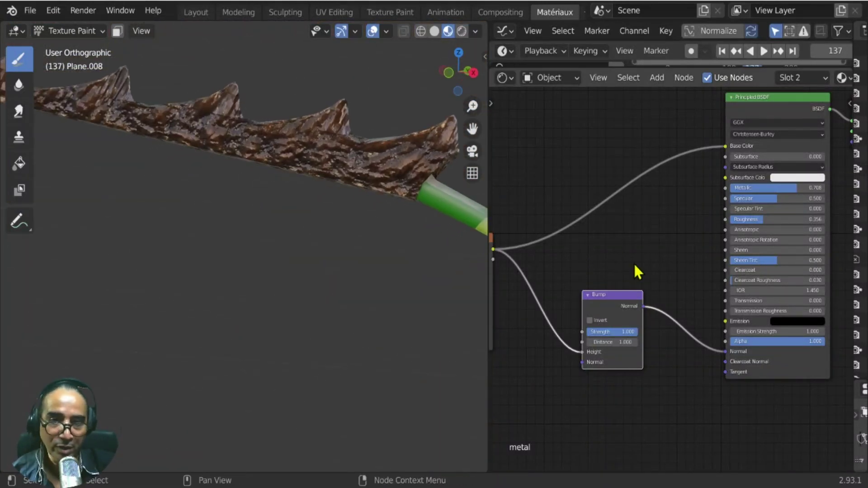
{"action": "left_click_drag", "start_coordinate": [635, 335], "coordinate": [596, 336]}
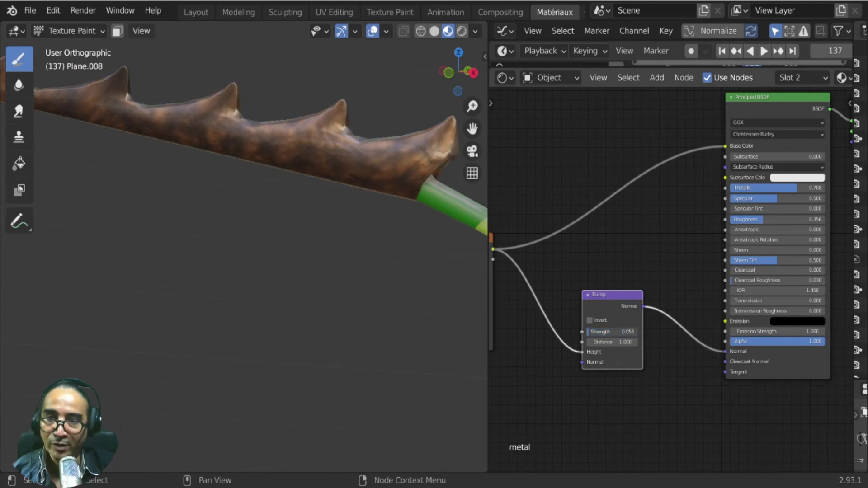
Set the metal material's Bump Distance to 0.440 and inspect the metal tips and buckle on the model.
{"action": "middle_click_drag", "start_coordinate": [258, 166], "coordinate": [226, 169]}
{"action": "scroll", "coordinate": [592, 365], "scroll_direction": "up", "scroll_amount": 3}
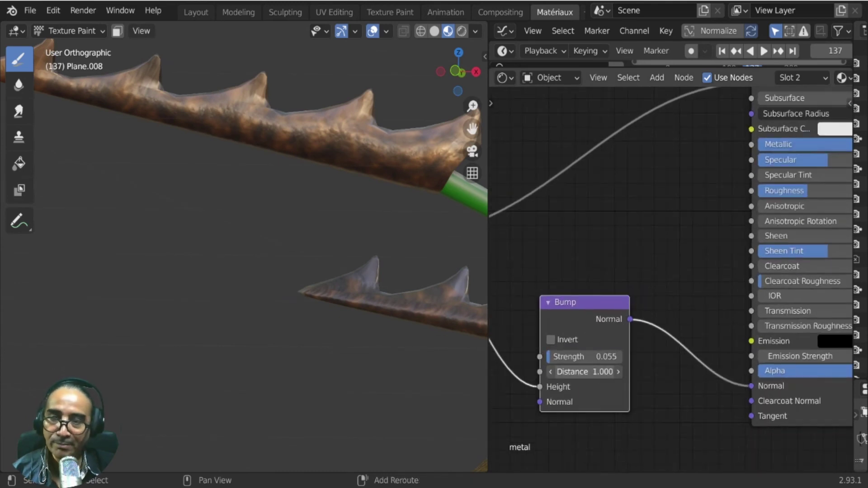
{"action": "left_click_drag", "start_coordinate": [587, 372], "coordinate": [591, 372]}
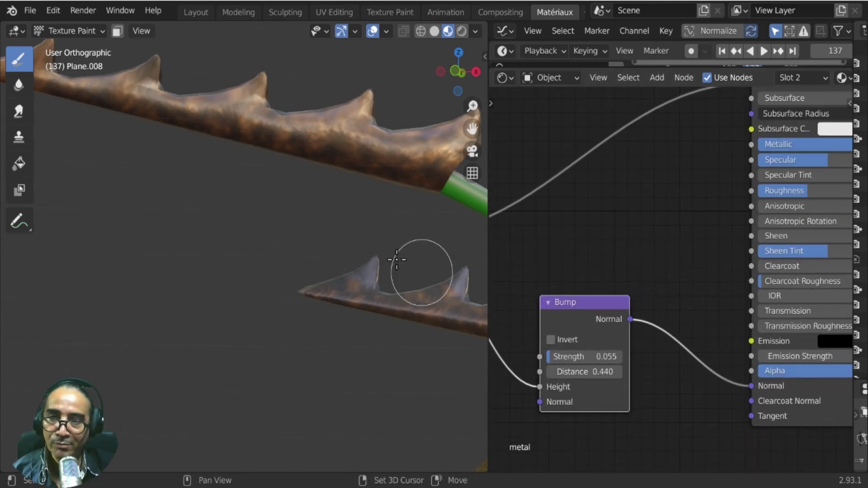
{"action": "scroll", "coordinate": [418, 330], "scroll_direction": "up", "scroll_amount": 5}
{"action": "scroll", "coordinate": [413, 328], "scroll_direction": "down", "scroll_amount": 5}
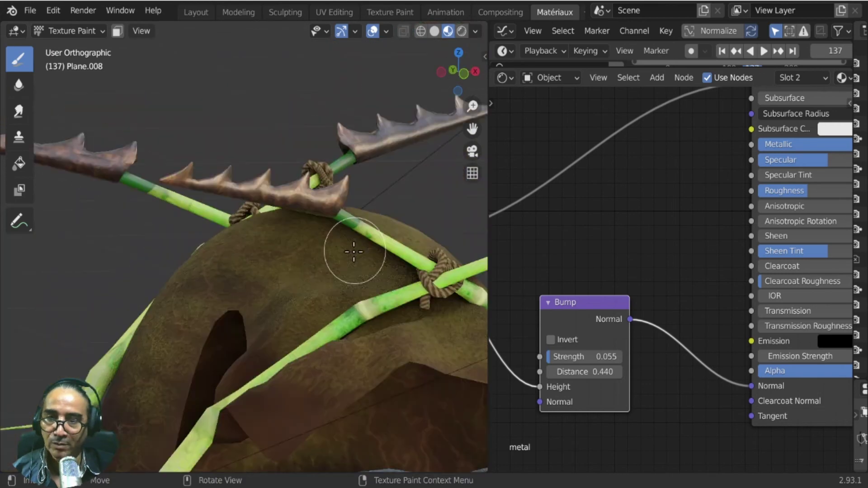
{"action": "mouse_move", "coordinate": [349, 258]}
{"action": "middle_mouse_down"}
{"action": "mouse_move", "coordinate": [395, 265]}
{"action": "mouse_move", "coordinate": [390, 329]}
{"action": "mouse_move", "coordinate": [398, 235]}
{"action": "mouse_move", "coordinate": [421, 217]}
{"action": "middle_mouse_up"}
{"action": "scroll", "coordinate": [685, 184], "scroll_direction": "down", "scroll_amount": 2}
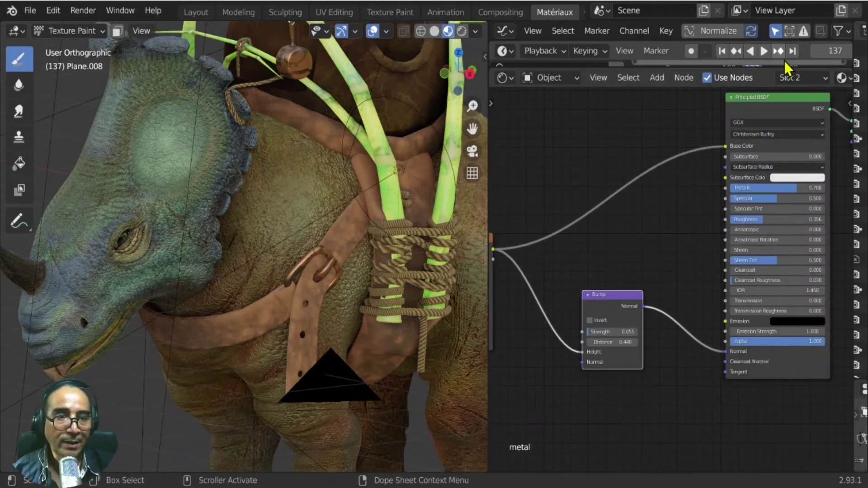
Return to Object Mode and select the leather chest strap to bring up its cuir material.
{"action": "scroll", "coordinate": [624, 78], "scroll_direction": "down", "scroll_amount": 5}
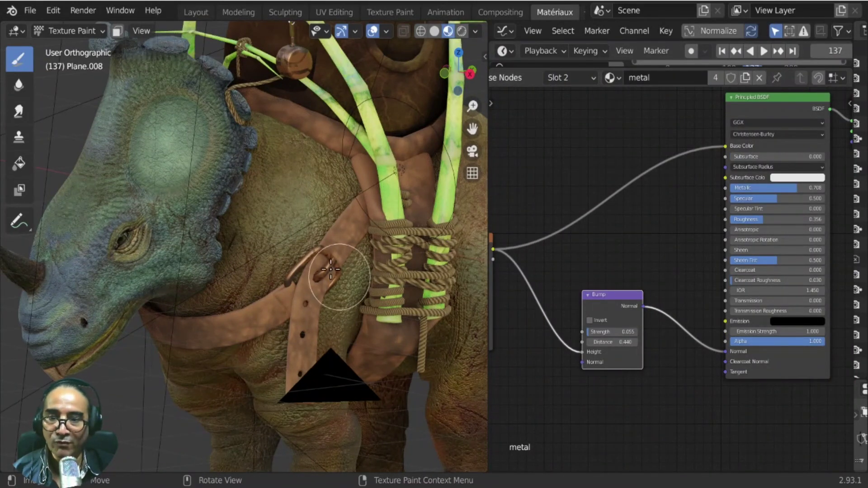
{"action": "left_click", "coordinate": [67, 31]}
{"action": "left_click", "coordinate": [59, 49]}
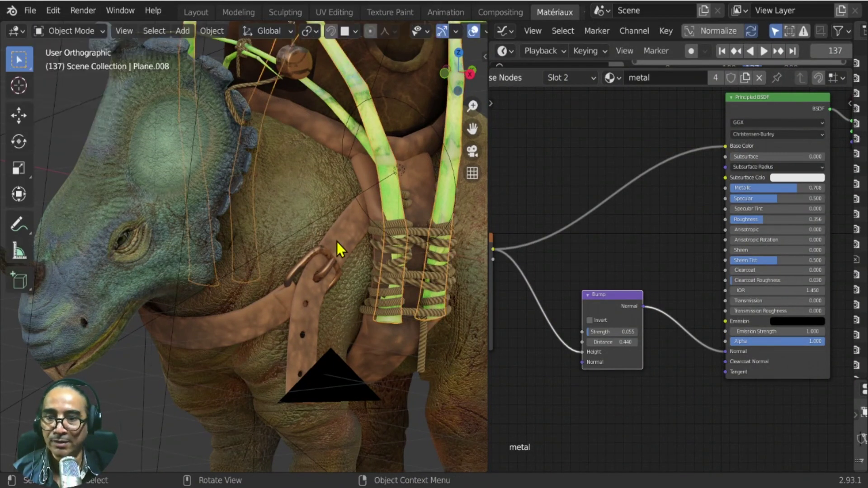
{"action": "left_click", "coordinate": [346, 240]}
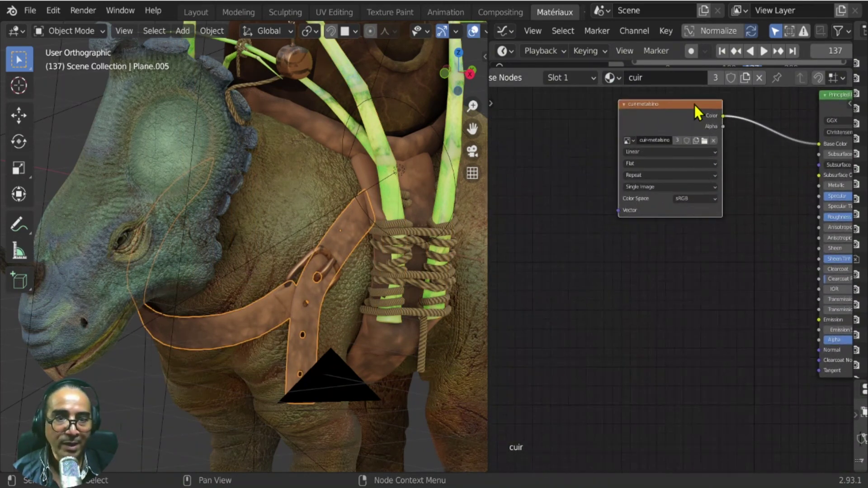
Add a Bump node to the cuir material, linking the image's Color to Height and the Bump output to the shader's Normal.
{"action": "left_click_drag", "start_coordinate": [702, 112], "coordinate": [574, 248]}
{"action": "key", "text": "shift+a"}
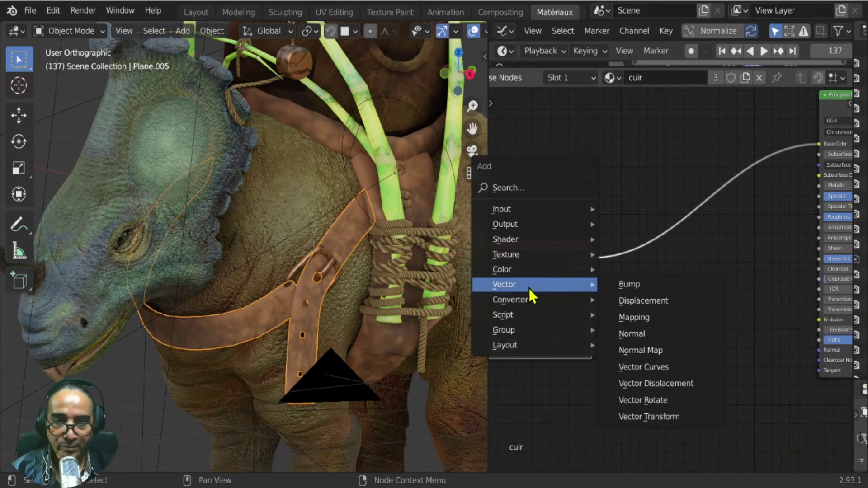
{"action": "left_click", "coordinate": [667, 285]}
{"action": "left_click", "coordinate": [678, 295]}
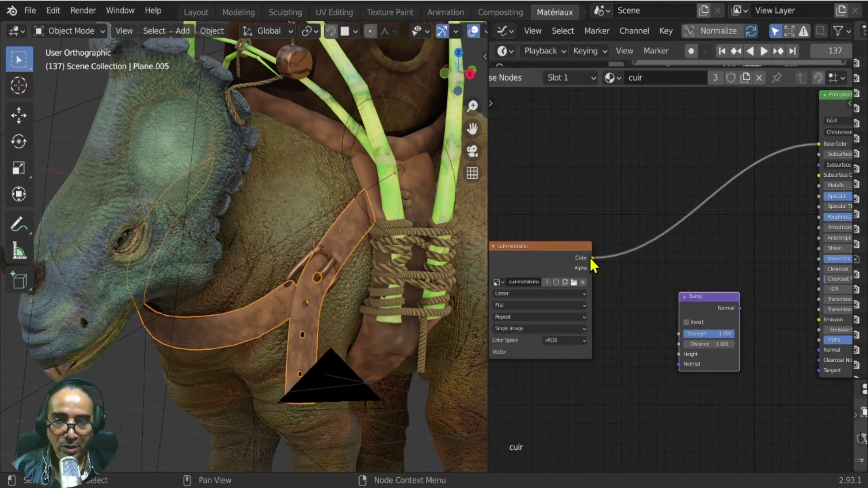
{"action": "left_click_drag", "start_coordinate": [588, 254], "coordinate": [679, 360]}
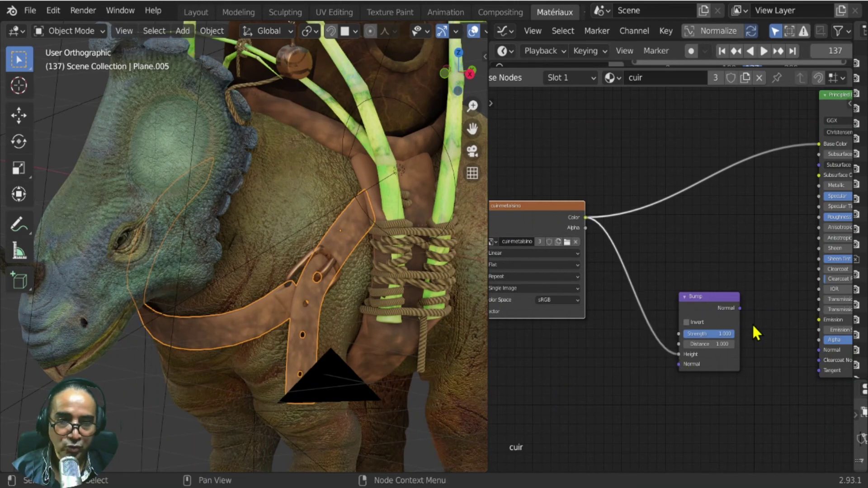
{"action": "left_click_drag", "start_coordinate": [740, 308], "coordinate": [820, 351]}
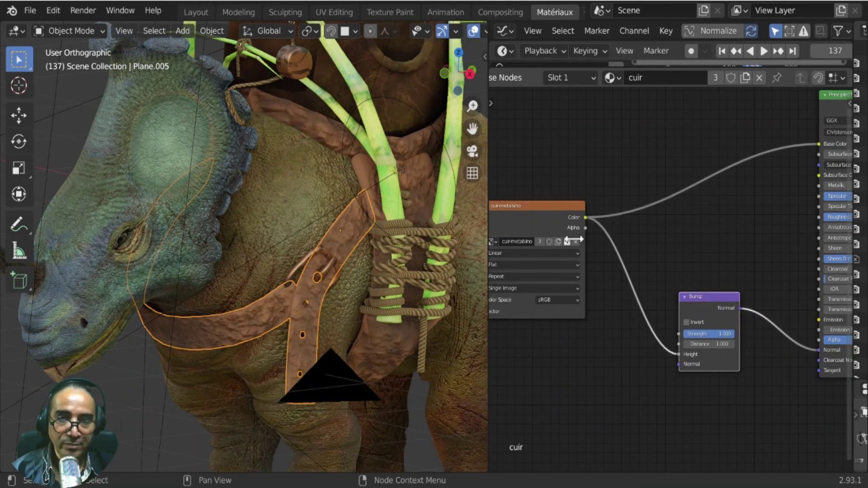
Link the cuir image's Color to the shader's Roughness and insert a ColorRamp node on that connection.
{"action": "left_click_drag", "start_coordinate": [543, 206], "coordinate": [702, 196]}
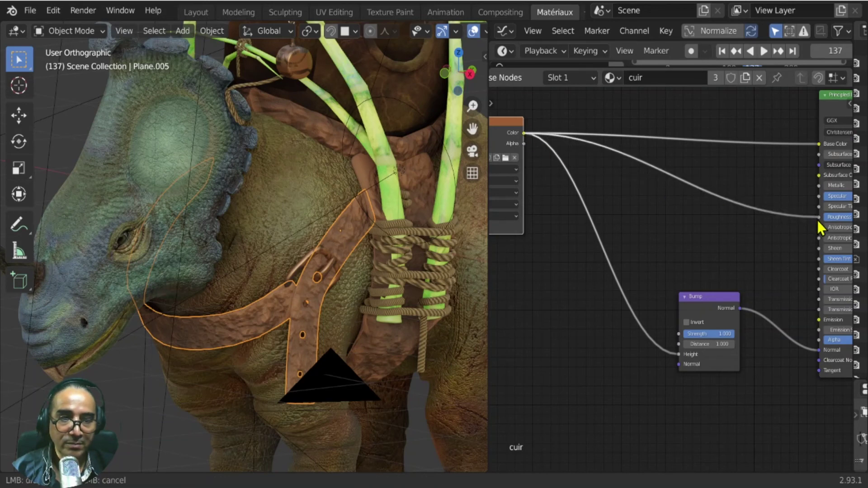
{"action": "left_click_drag", "start_coordinate": [816, 219], "coordinate": [817, 219]}
{"action": "scroll", "coordinate": [791, 229], "scroll_direction": "up", "scroll_amount": 2}
{"action": "key", "text": "shift+a"}
{"action": "mouse_move", "coordinate": [593, 225]}
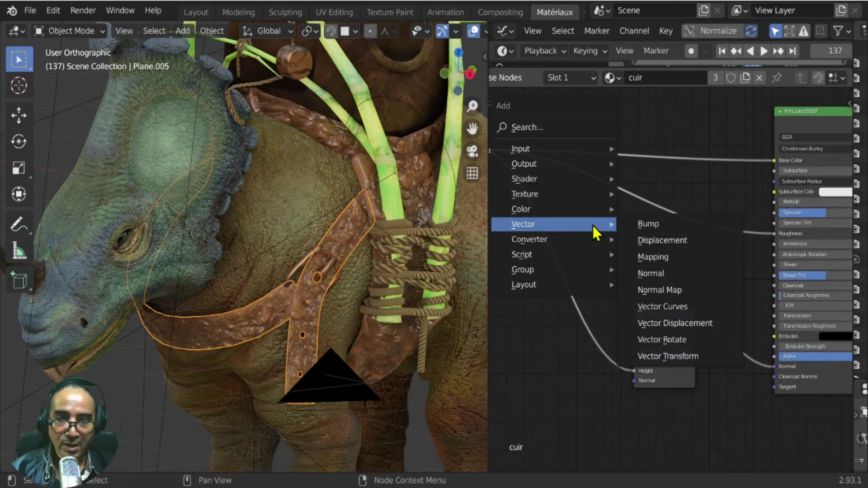
{"action": "mouse_move", "coordinate": [554, 239]}
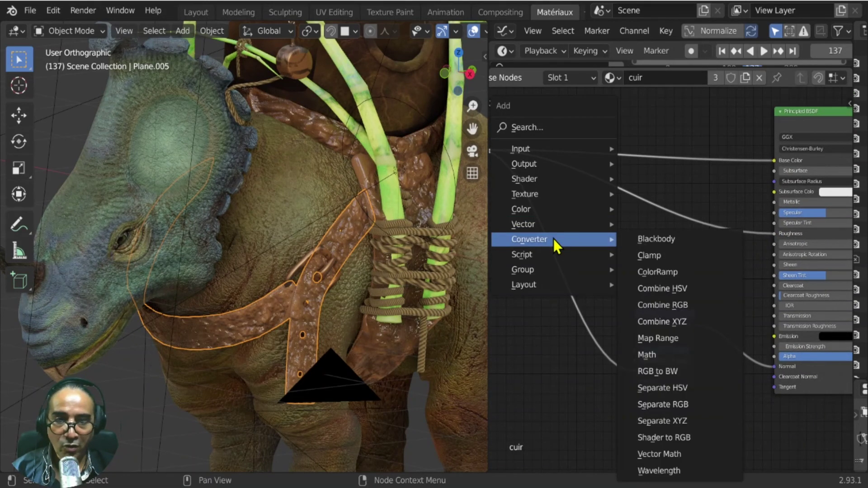
{"action": "left_click", "coordinate": [668, 272]}
{"action": "left_click", "coordinate": [606, 186]}
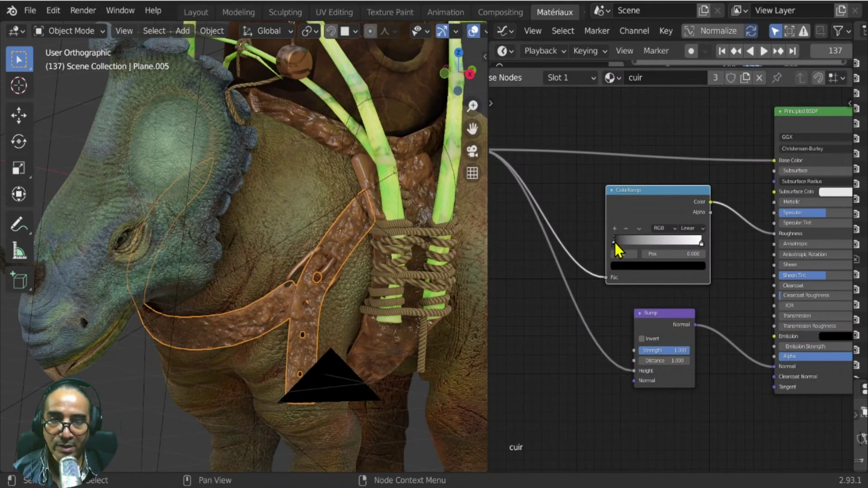
Change the ColorRamp's black stop to white with a value of 1.000 and check the leather around the buckle.
{"action": "left_click", "coordinate": [620, 267]}
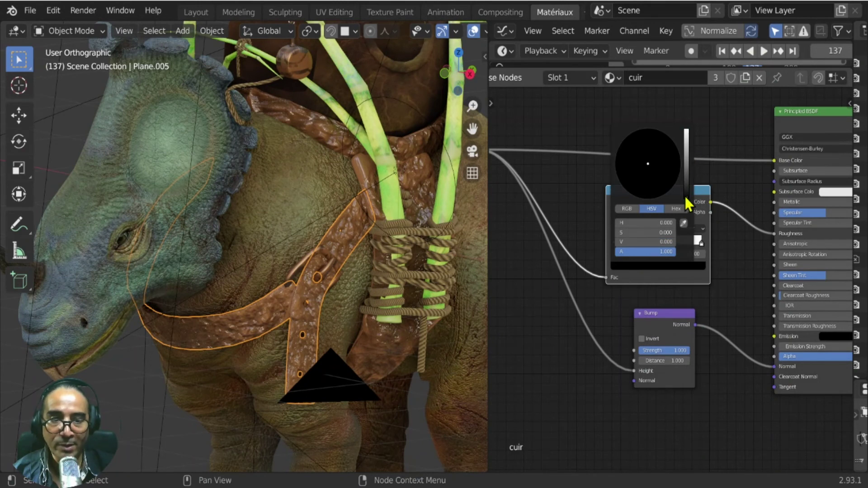
{"action": "left_click_drag", "start_coordinate": [687, 198], "coordinate": [686, 131]}
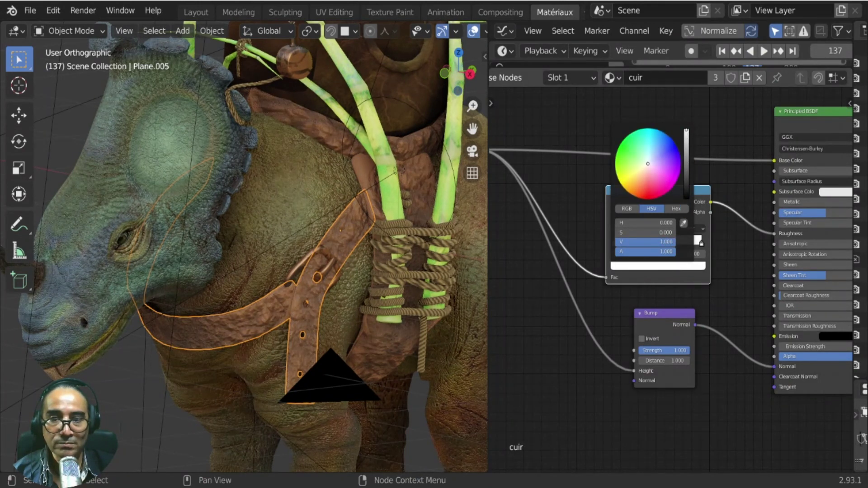
{"action": "scroll", "coordinate": [387, 257], "scroll_direction": "up", "scroll_amount": 6}
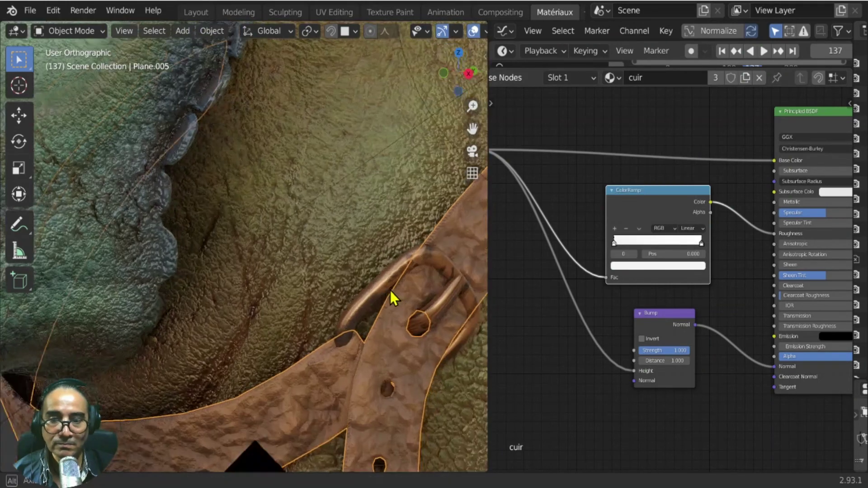
{"action": "scroll", "coordinate": [430, 285], "scroll_direction": "right", "scroll_amount": 3}
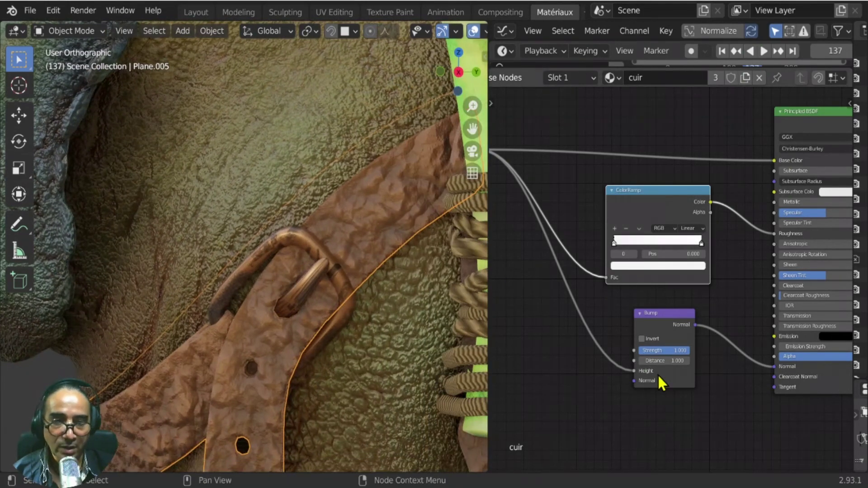
Lower the cuir Bump node's Distance to 0.240 and enable Invert.
{"action": "scroll", "coordinate": [658, 383], "scroll_direction": "up", "scroll_amount": 4}
{"action": "middle_click_drag", "start_coordinate": [658, 373], "coordinate": [640, 174]}
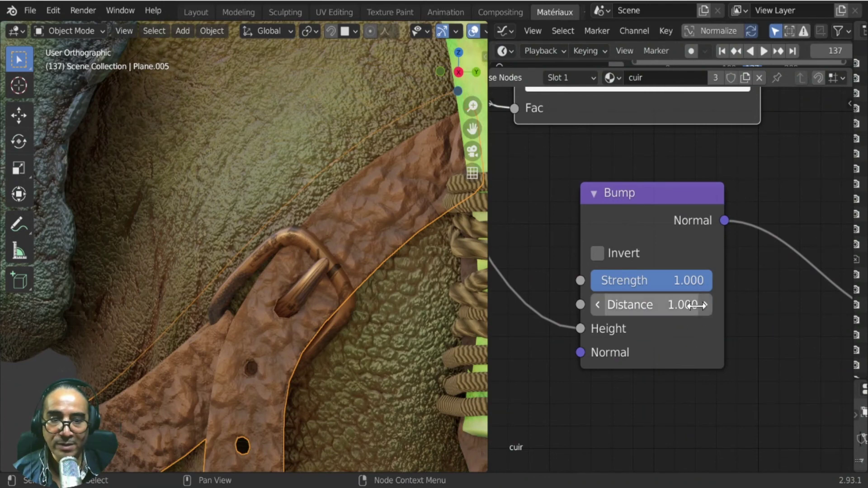
{"action": "left_click_drag", "start_coordinate": [703, 304], "coordinate": [656, 305]}
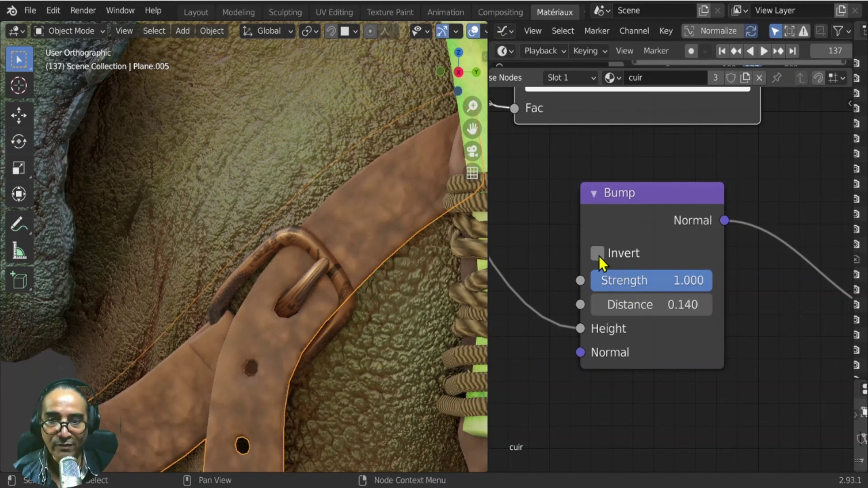
{"action": "left_click", "coordinate": [598, 255]}
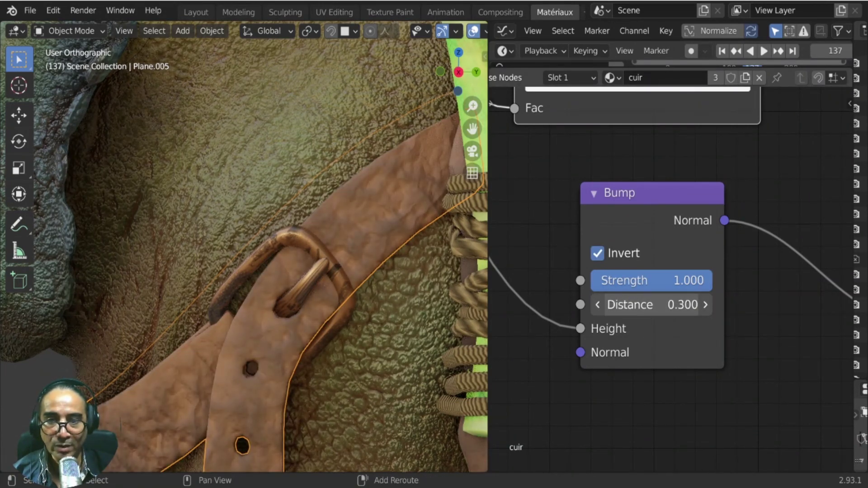
Examine the inverted leather bump on the chest strap, saddle and whole harness from several angles.
{"action": "scroll", "coordinate": [368, 246], "scroll_direction": "down", "scroll_amount": 3}
{"action": "middle_click_drag", "start_coordinate": [368, 246], "coordinate": [310, 229]}
{"action": "scroll", "coordinate": [311, 228], "scroll_direction": "up", "scroll_amount": 2}
{"action": "middle_click_drag", "start_coordinate": [373, 165], "coordinate": [305, 261]}
{"action": "scroll", "coordinate": [262, 304], "scroll_direction": "down", "scroll_amount": 5}
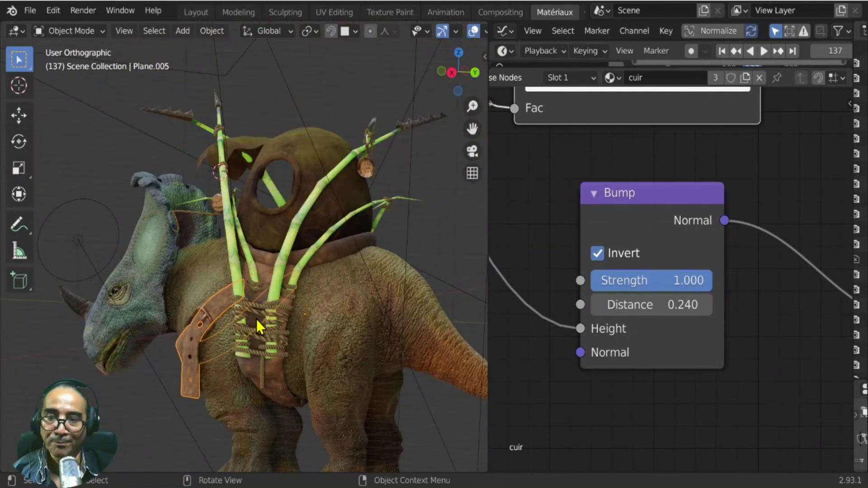
{"action": "middle_click_drag", "start_coordinate": [256, 319], "coordinate": [314, 249]}
{"action": "scroll", "coordinate": [161, 227], "scroll_direction": "up", "scroll_amount": 5}
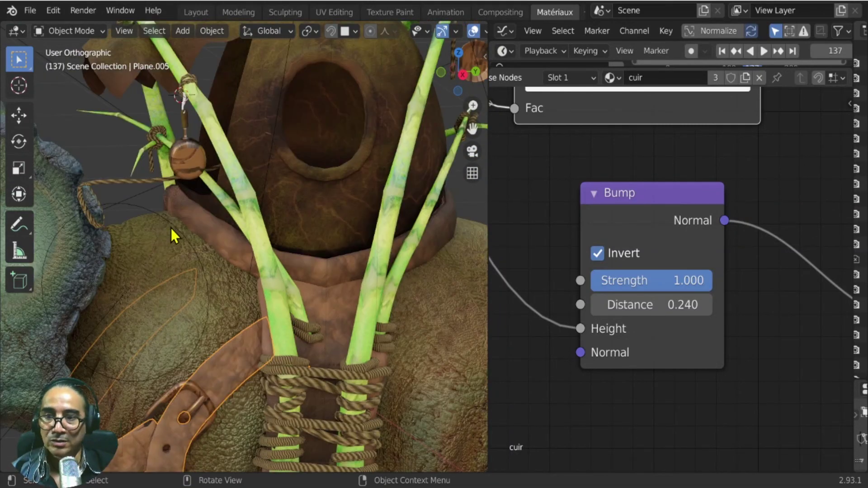
{"action": "middle_click_drag", "start_coordinate": [171, 228], "coordinate": [349, 34]}
{"action": "scroll", "coordinate": [277, 252], "scroll_direction": "down", "scroll_amount": 5}
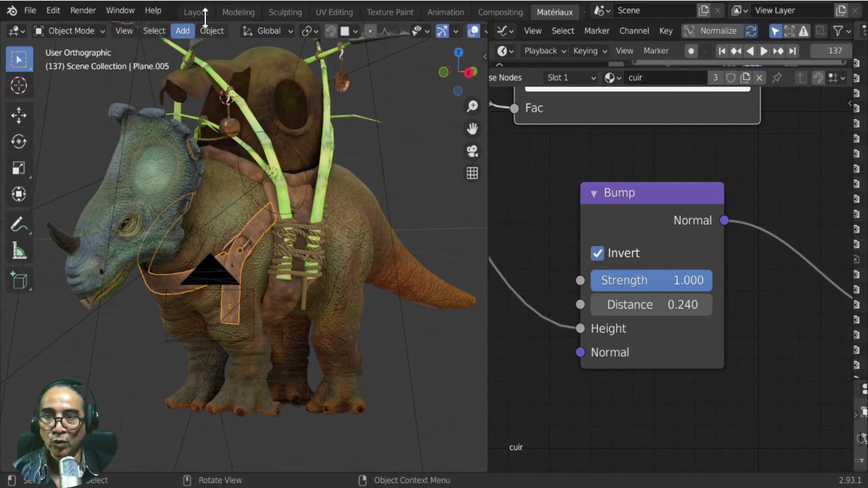
Switch to the Texture Paint workspace, widen the image editor and save the cuir-metalsino image.
{"action": "left_click", "coordinate": [389, 14]}
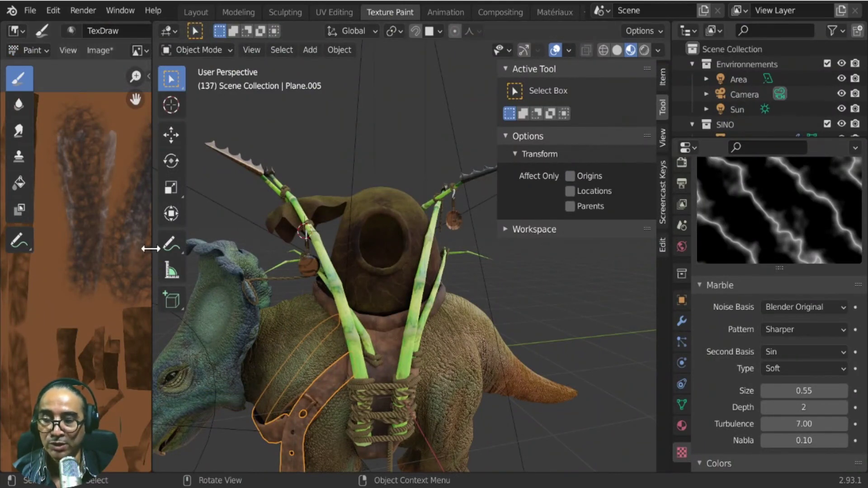
{"action": "left_click_drag", "start_coordinate": [152, 246], "coordinate": [289, 246]}
{"action": "scroll", "coordinate": [210, 307], "scroll_direction": "down", "scroll_amount": 2}
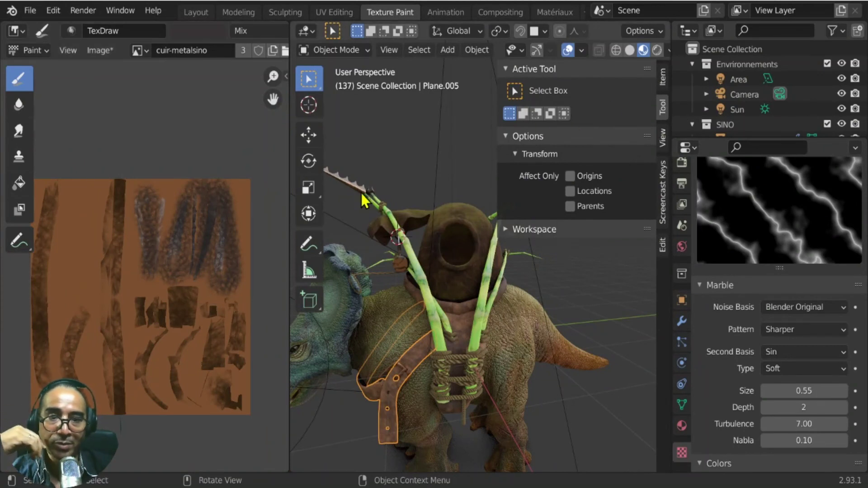
{"action": "left_click", "coordinate": [101, 52]}
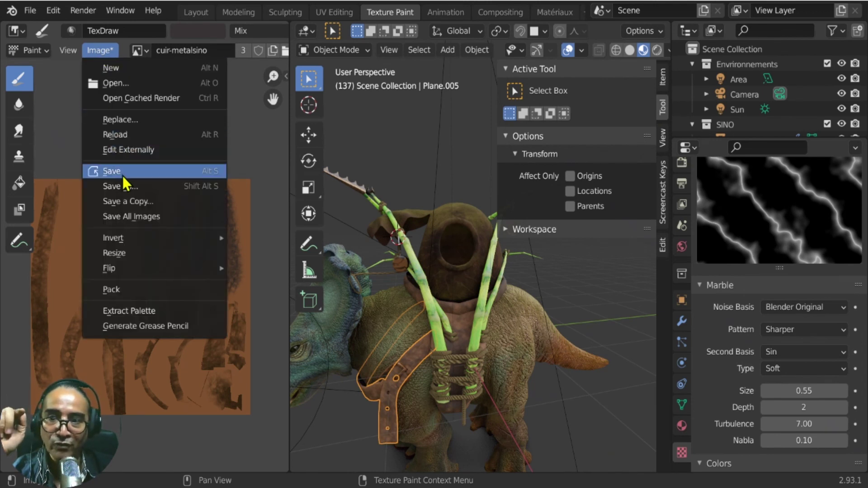
{"action": "left_click", "coordinate": [180, 171]}
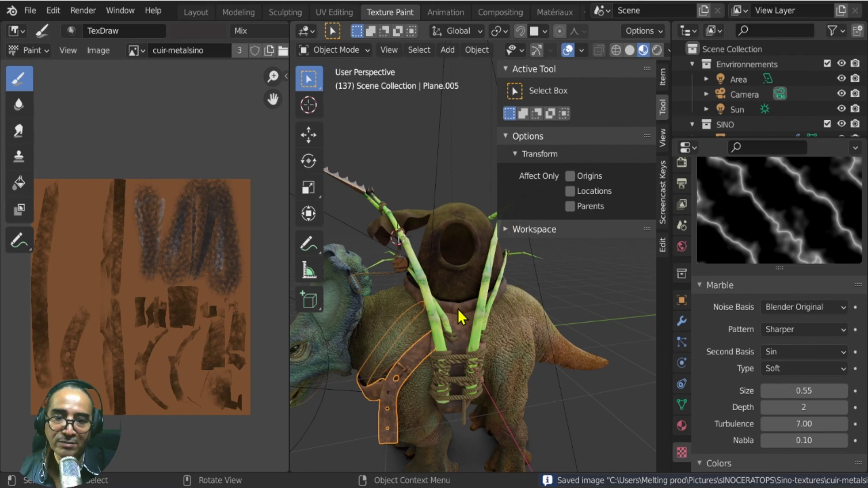
Maximize the 3D viewport and examine the textured Sinoceratops with its harness, bamboo poles and metal parts from several angles.
{"action": "left_click", "coordinate": [360, 194]}
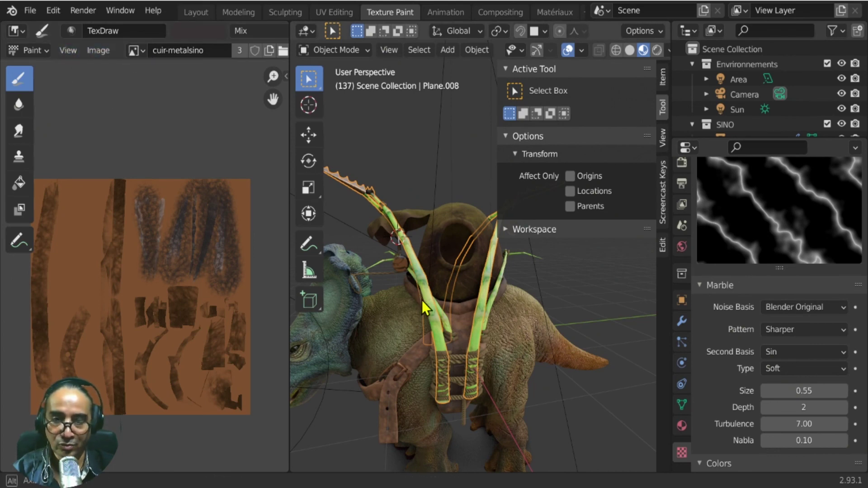
{"action": "middle_click_drag", "start_coordinate": [422, 300], "coordinate": [582, 413]}
{"action": "left_click", "coordinate": [569, 411]}
{"action": "key", "text": "ctrl+space"}
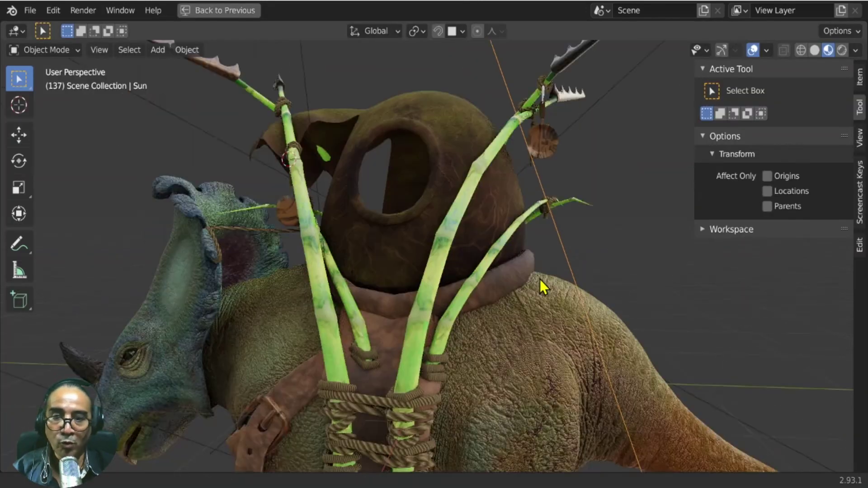
{"action": "scroll", "coordinate": [540, 279], "scroll_direction": "down", "scroll_amount": 5}
{"action": "middle_click_drag", "start_coordinate": [523, 346], "coordinate": [516, 145]}
{"action": "middle_click_drag", "start_coordinate": [543, 170], "coordinate": [574, 188]}
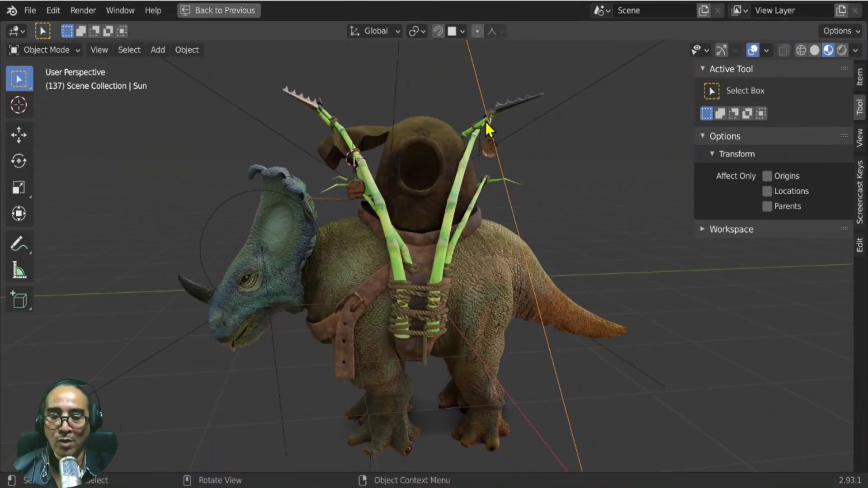
{"action": "middle_click_drag", "start_coordinate": [281, 317], "coordinate": [532, 238]}
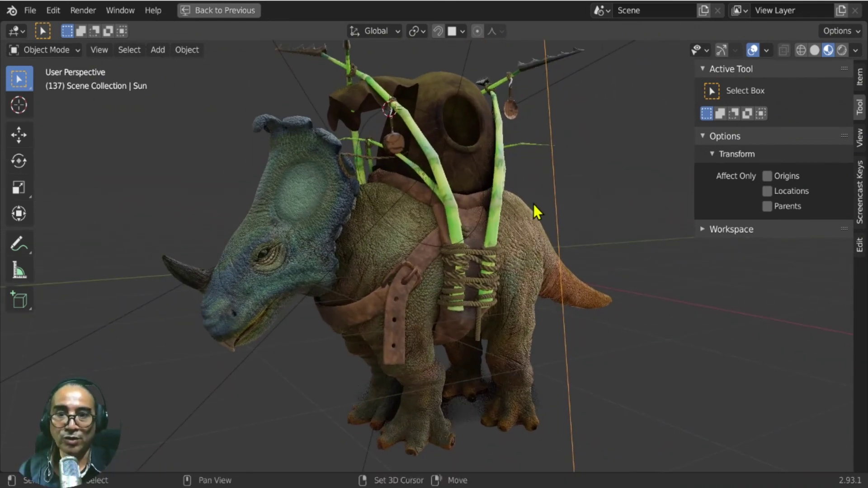
{"action": "middle_click_drag", "start_coordinate": [535, 207], "coordinate": [550, 378], "text": "shift"}
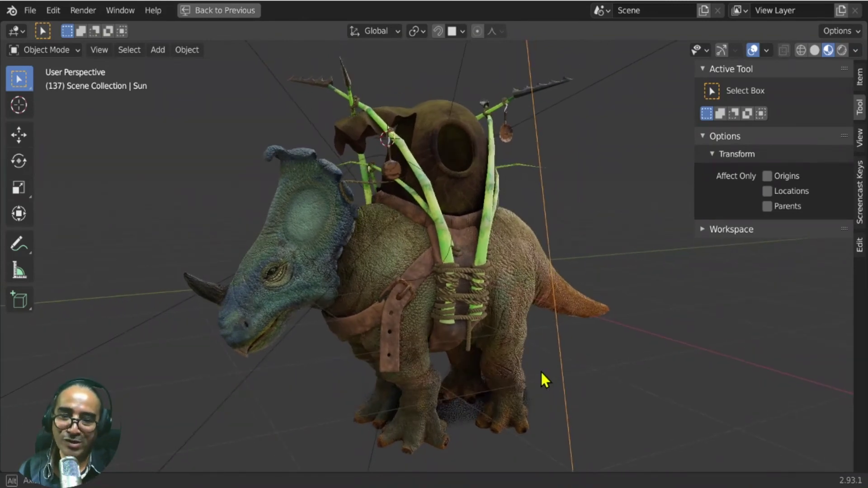